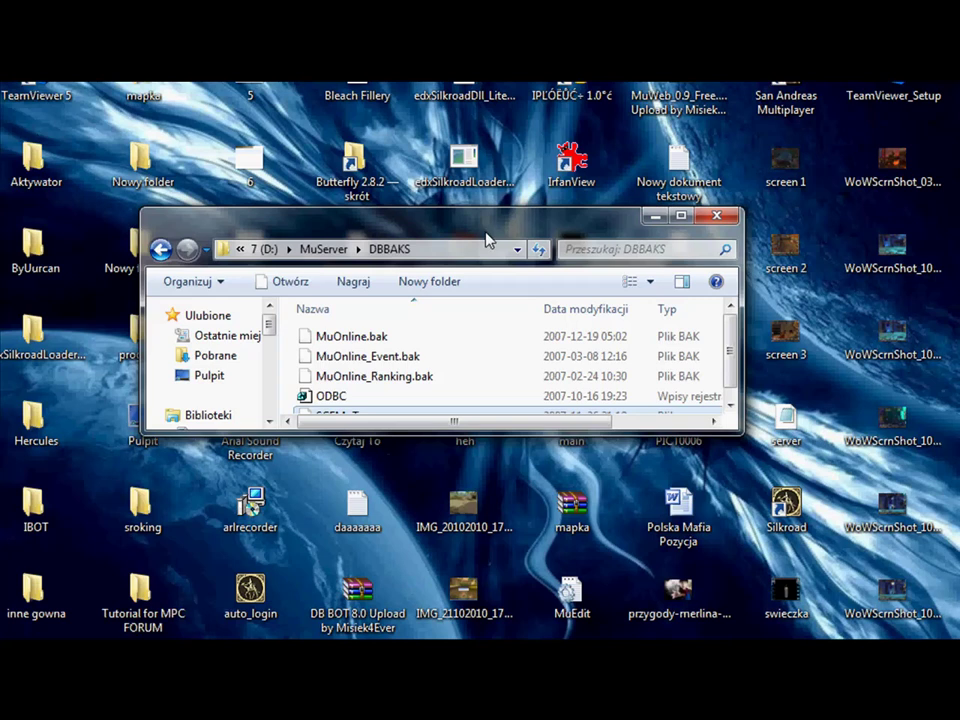
Merge ODBC.reg from D:\MuServer\DBBAKS into the registry, confirm it, and return to the MuServer folder.
{"action": "left_click_drag", "start_coordinate": [483, 238], "coordinate": [447, 178]}
{"action": "left_click_drag", "start_coordinate": [575, 375], "coordinate": [598, 500]}
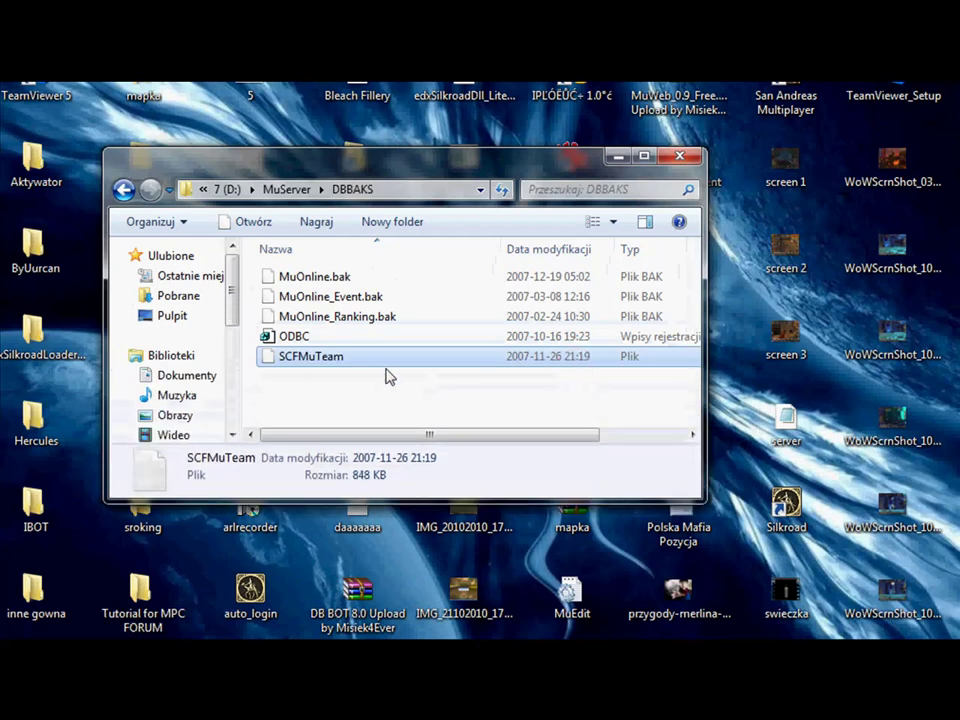
{"action": "double_click", "coordinate": [332, 336]}
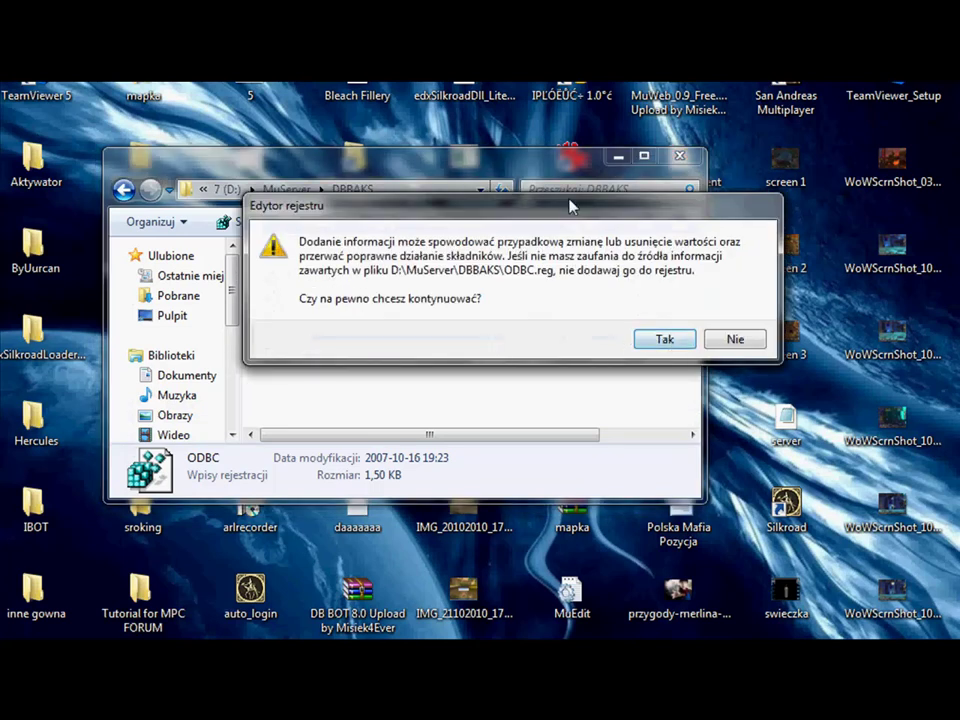
{"action": "left_click_drag", "start_coordinate": [553, 212], "coordinate": [510, 231]}
{"action": "left_click", "coordinate": [600, 365]}
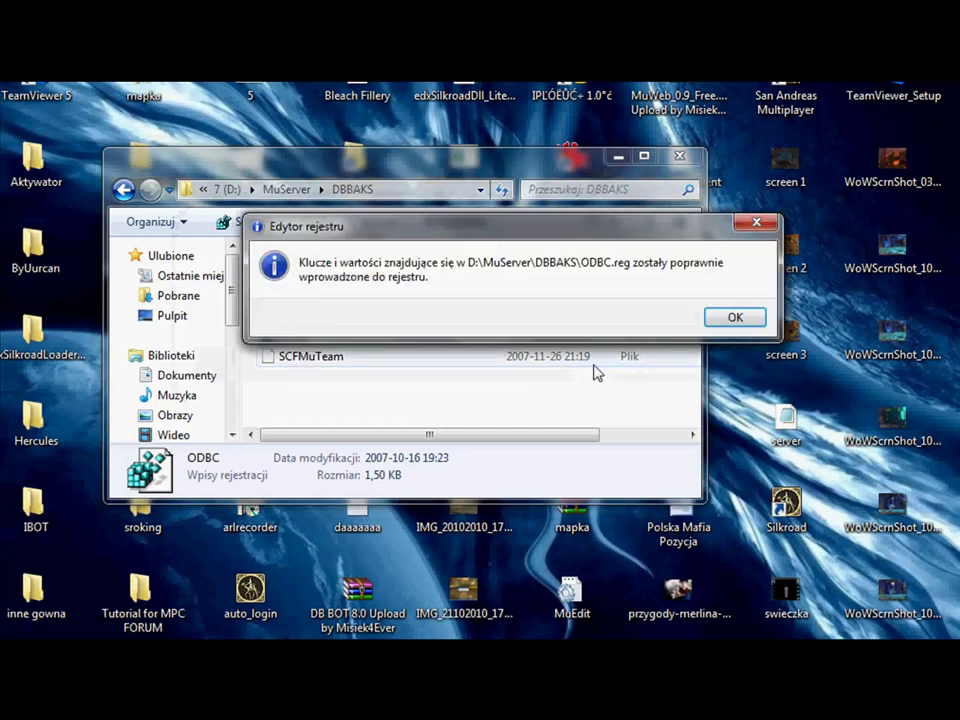
{"action": "left_click", "coordinate": [729, 318]}
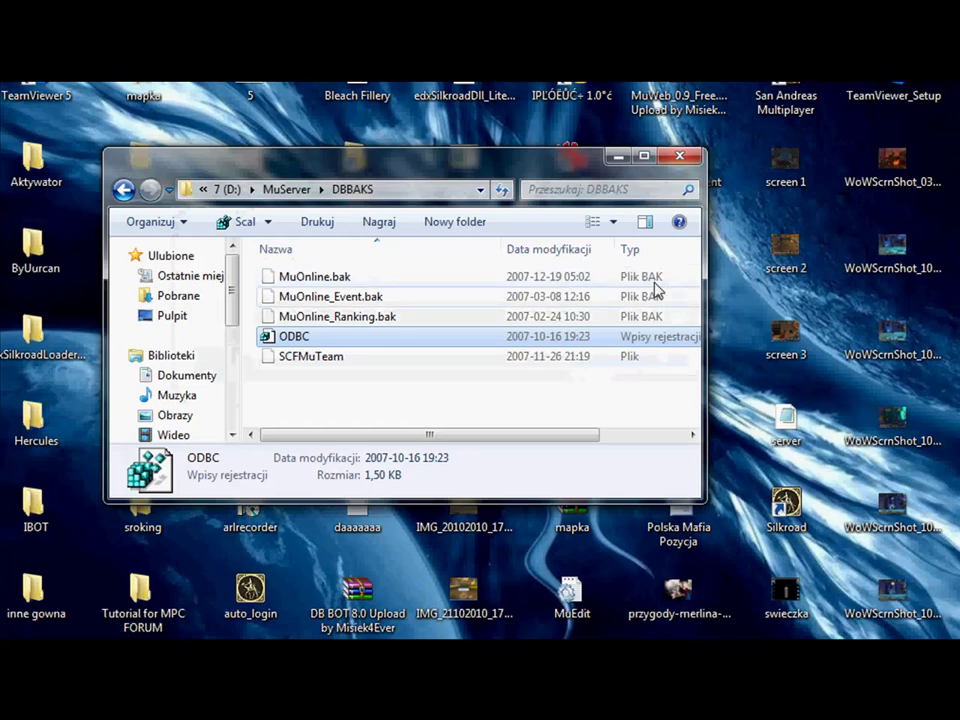
{"action": "left_click", "coordinate": [123, 192]}
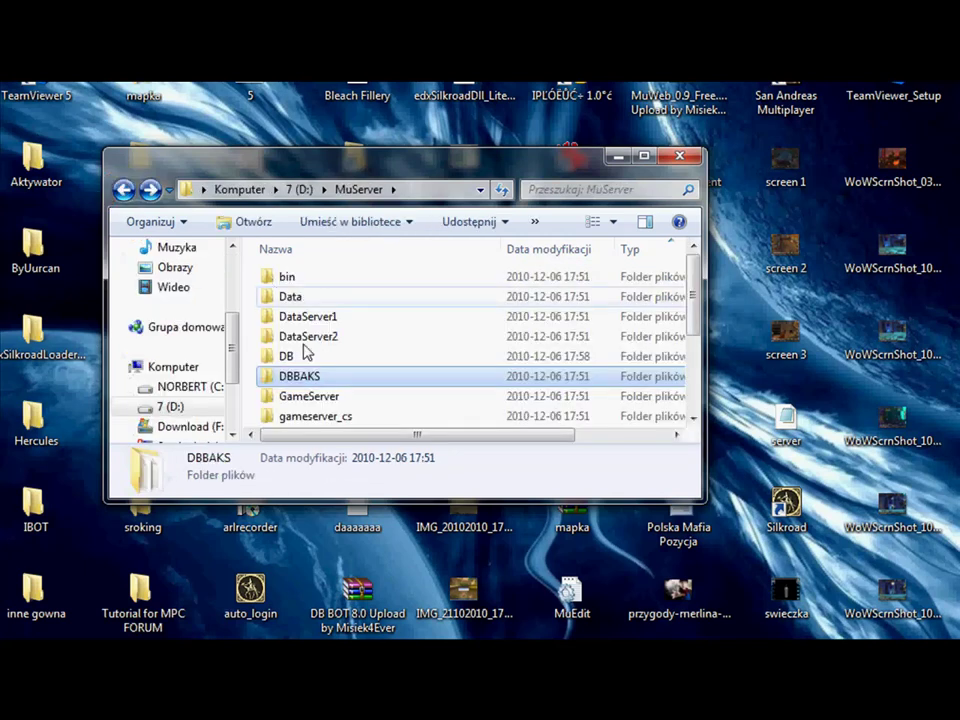
Go into bin\Data, look at ServerInfo and close it, then open ServerList in Notepad.
{"action": "left_click", "coordinate": [297, 277]}
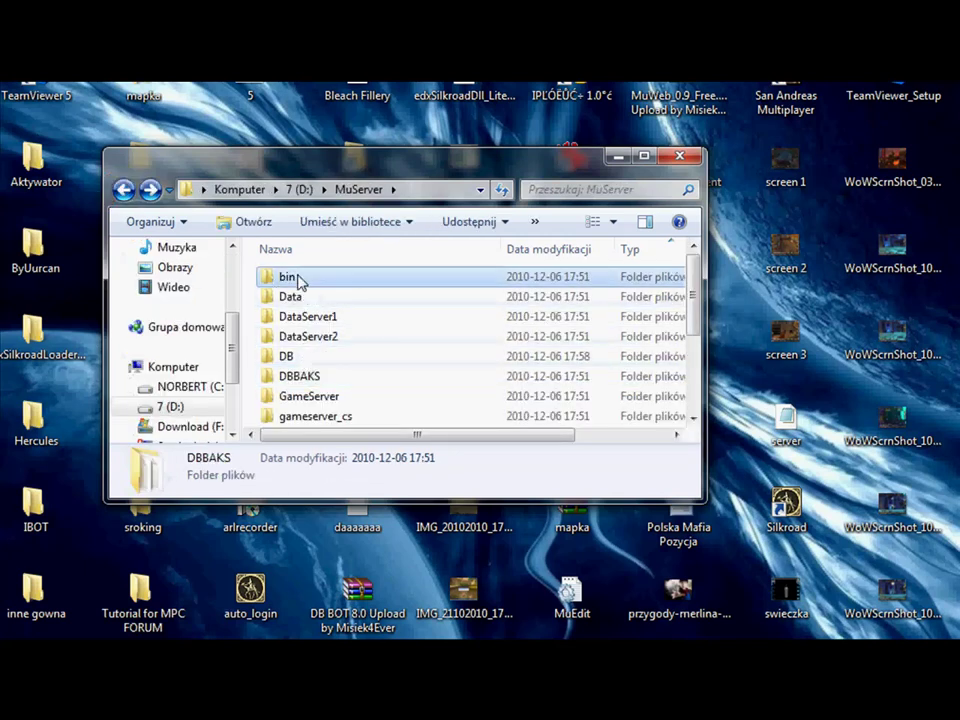
{"action": "double_click", "coordinate": [295, 276]}
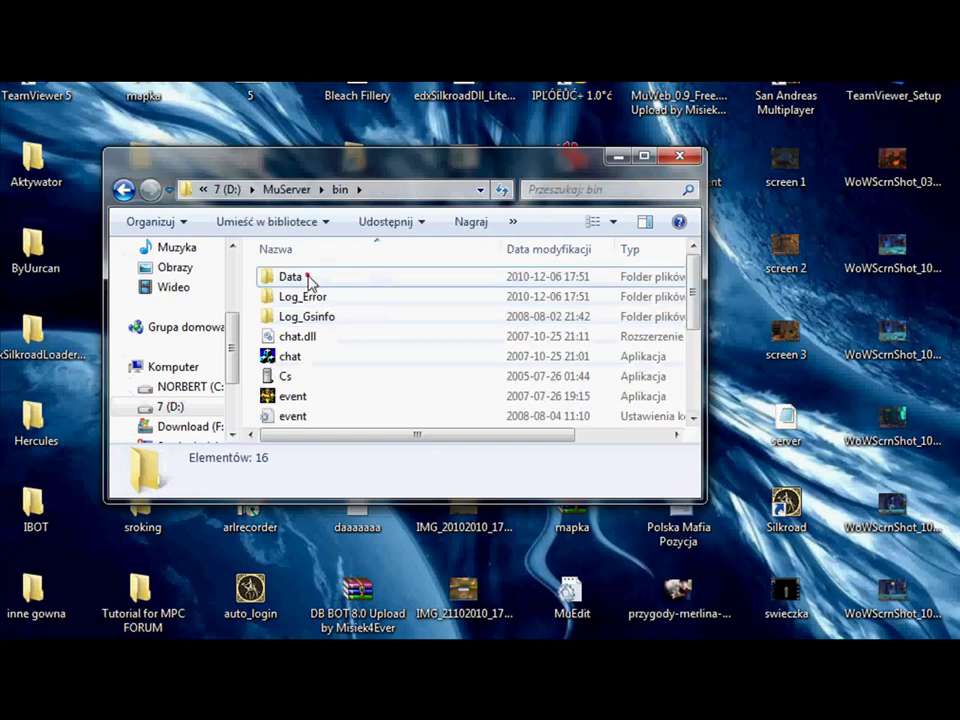
{"action": "left_click", "coordinate": [309, 280]}
{"action": "double_click", "coordinate": [309, 280]}
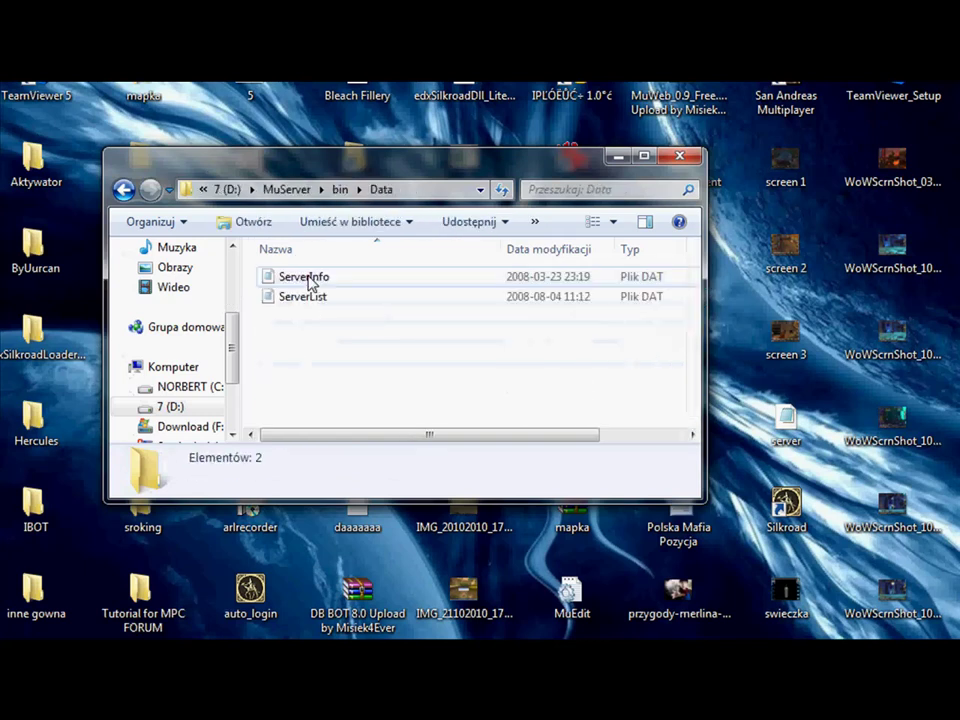
{"action": "left_click", "coordinate": [309, 280]}
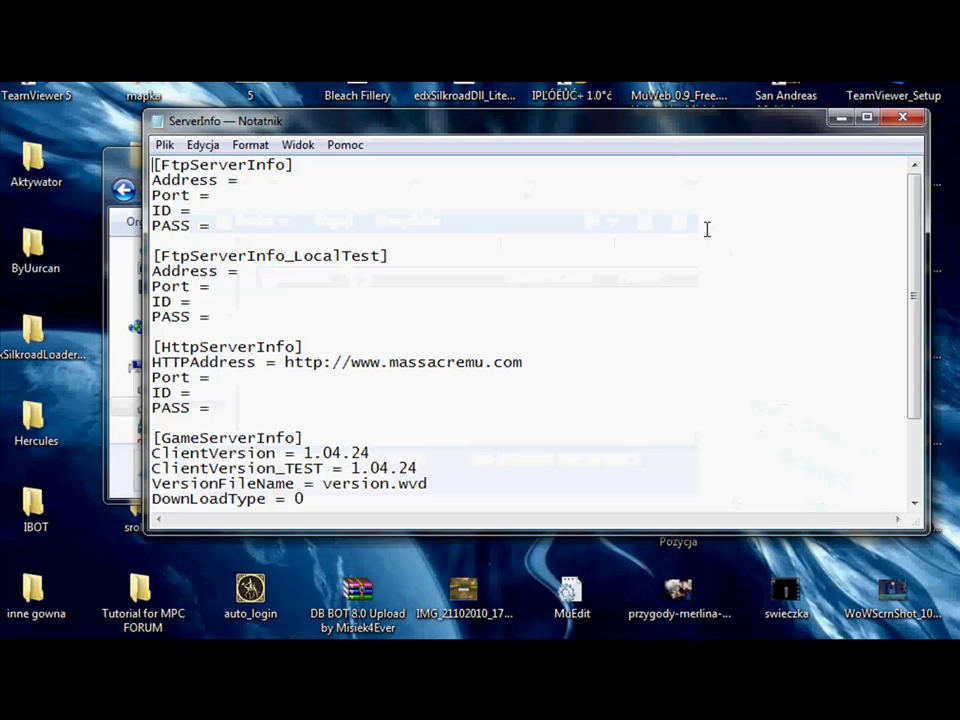
{"action": "left_click", "coordinate": [903, 120]}
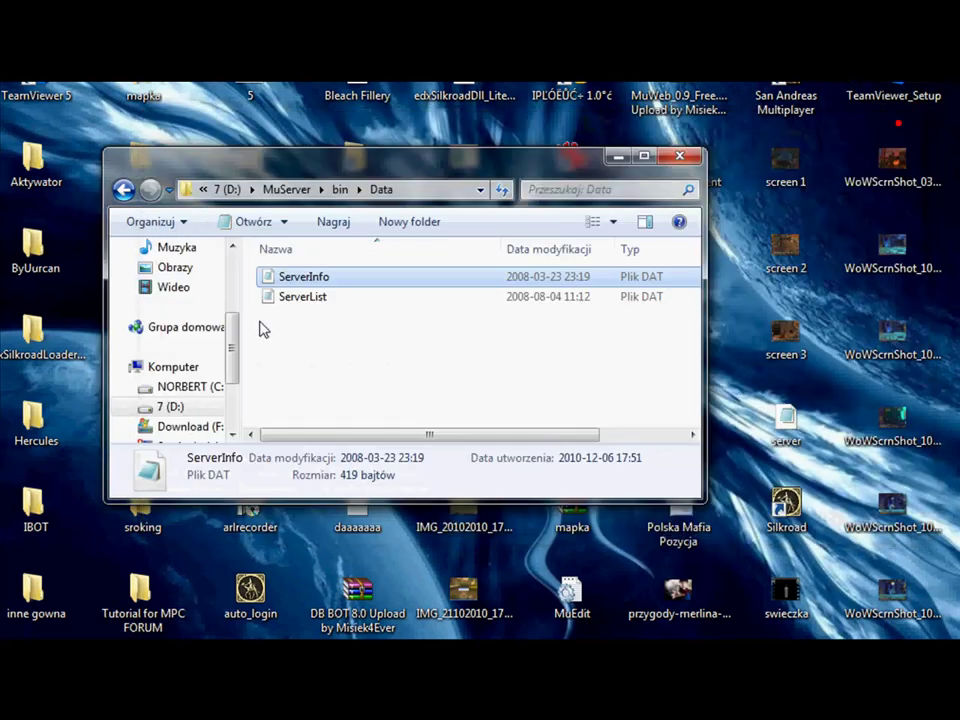
{"action": "double_click", "coordinate": [287, 295]}
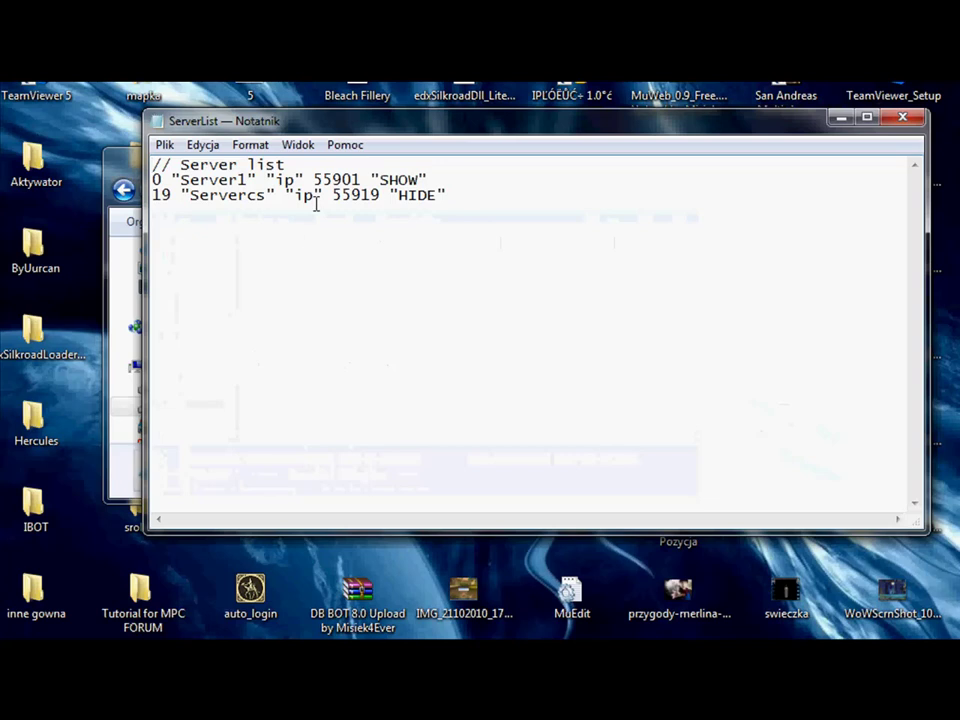
Bring up the Win+R Run box holding cmd.exe over the ServerList Notepad window.
{"action": "left_click_drag", "start_coordinate": [364, 127], "coordinate": [294, 157]}
{"action": "key", "text": "super"}
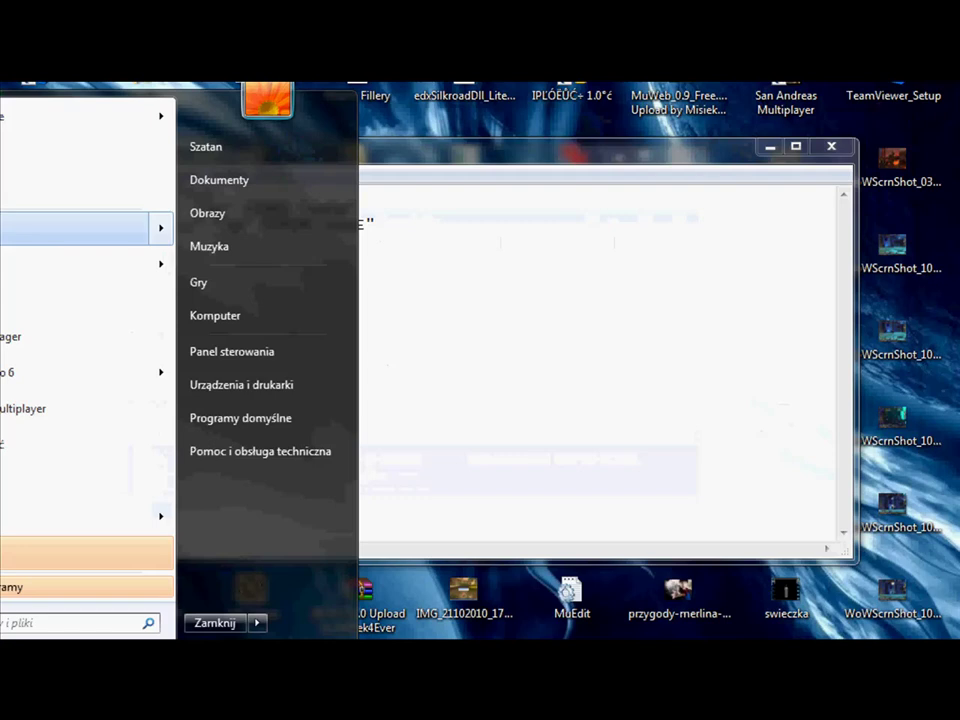
{"action": "key", "text": "super"}
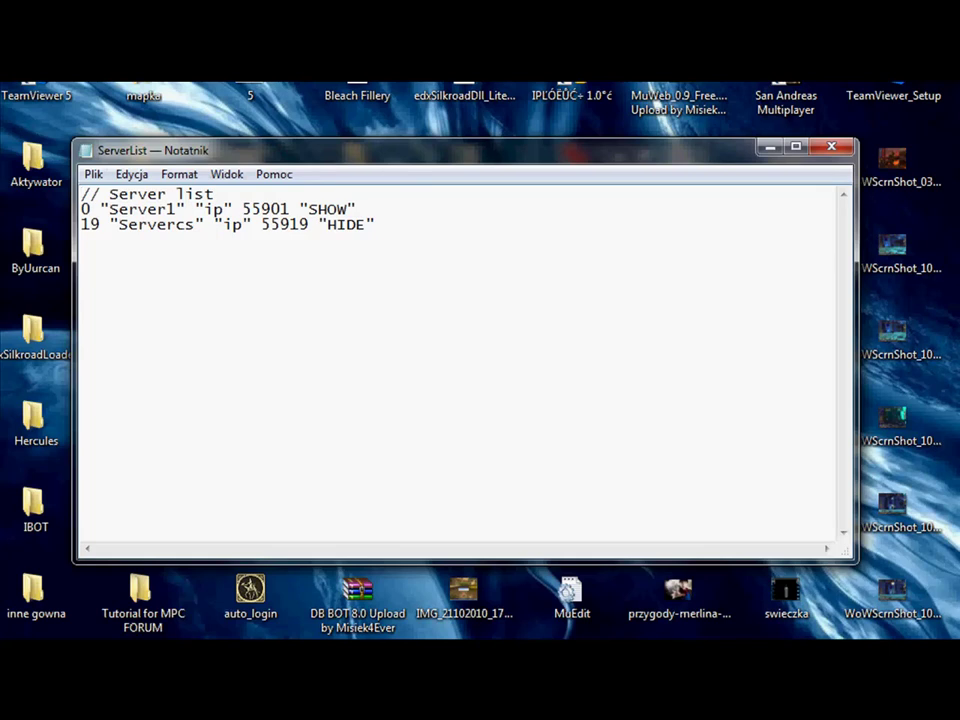
{"action": "key", "text": "super+r"}
{"action": "left_click_drag", "start_coordinate": [103, 450], "coordinate": [377, 366]}
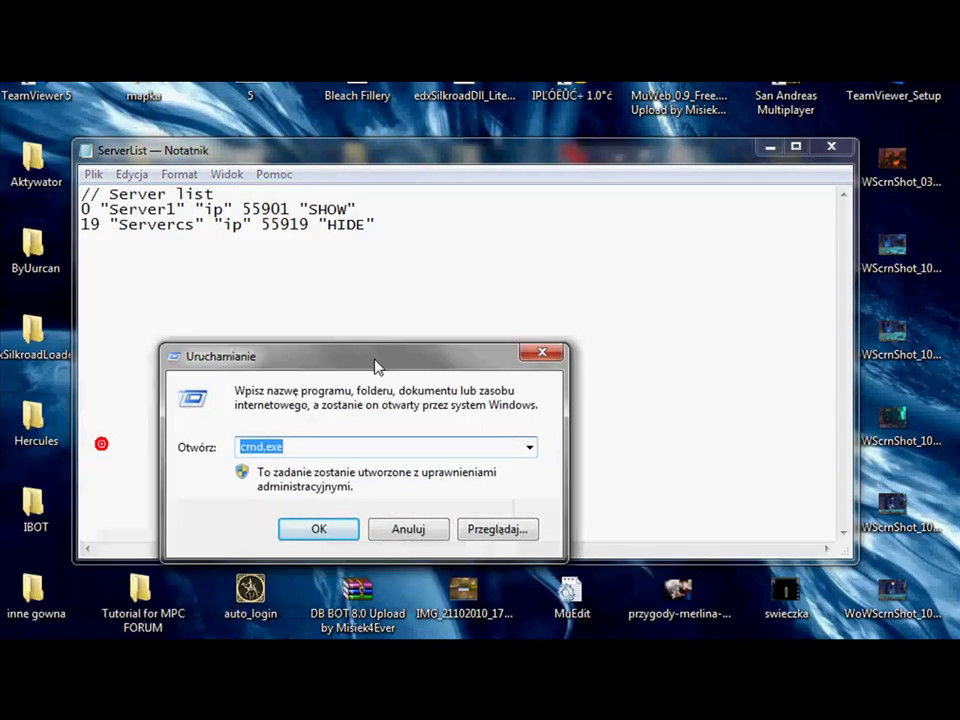
Run ipconfig in Command Prompt, read the IPv4 address 192.168.1.102, and close the console.
{"action": "left_click", "coordinate": [297, 527]}
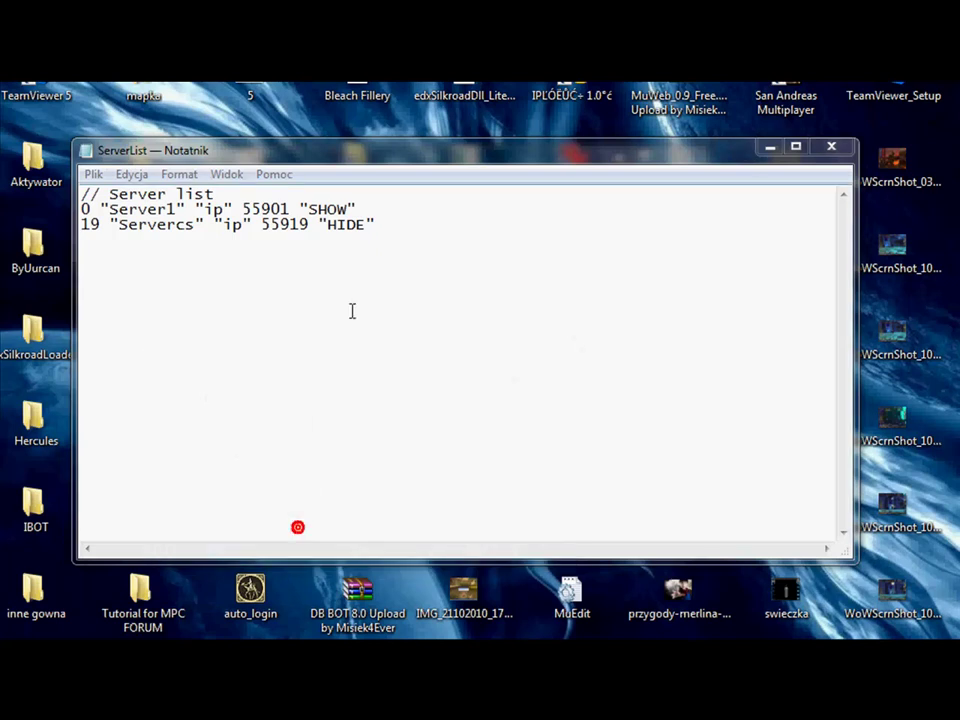
{"action": "left_click_drag", "start_coordinate": [257, 85], "coordinate": [434, 204]}
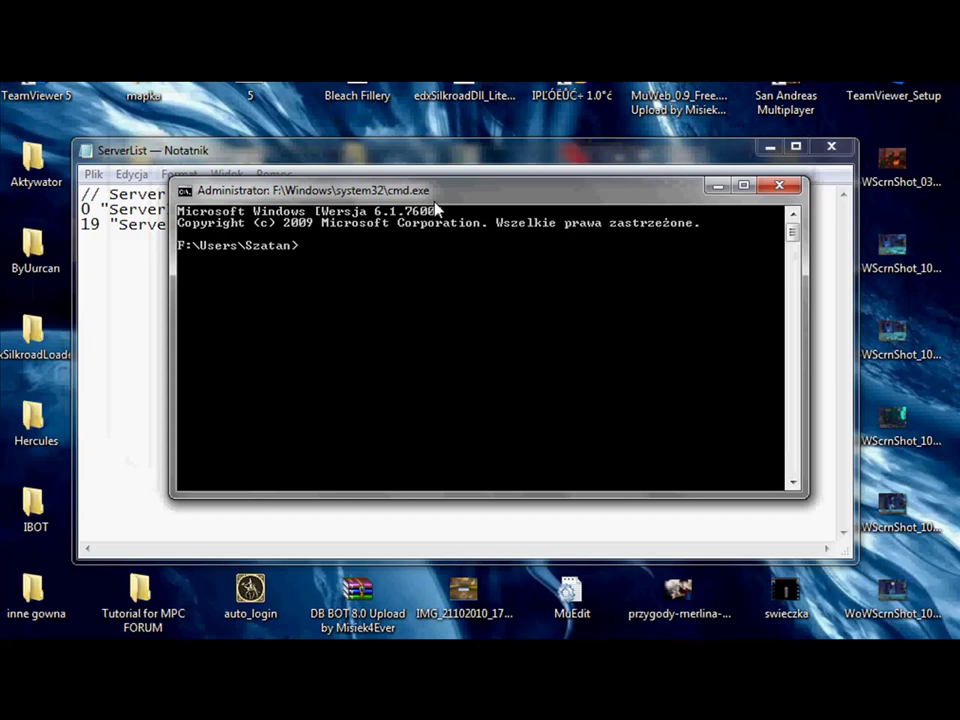
{"action": "type", "text": "ipconfig"}
{"action": "key", "text": "Return"}
{"action": "scroll", "coordinate": [655, 388], "scroll_direction": "up", "scroll_amount": 4}
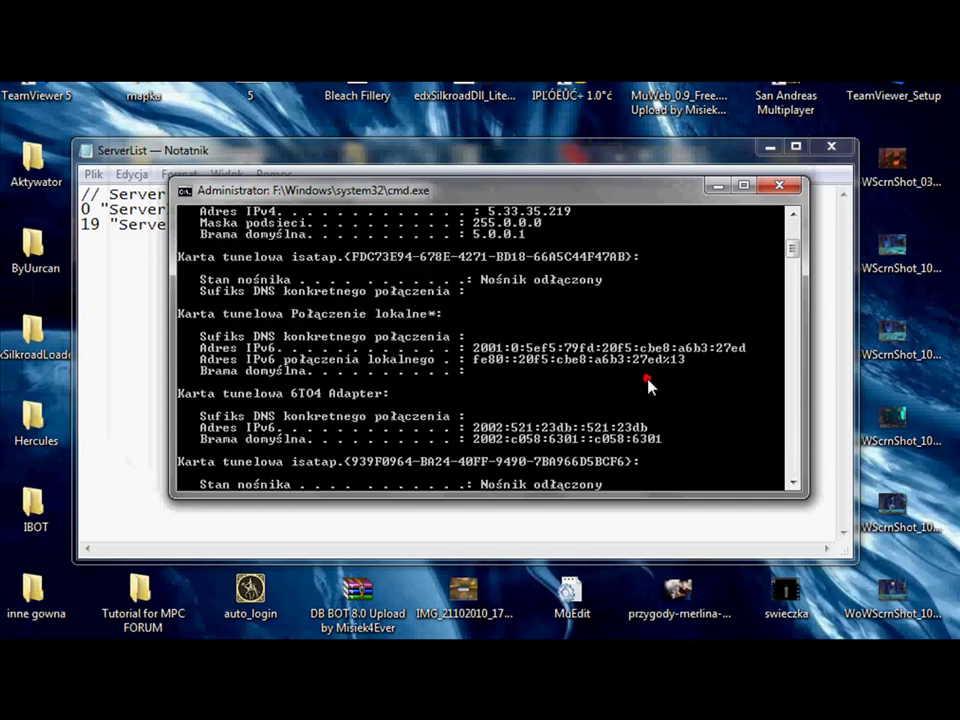
{"action": "scroll", "coordinate": [606, 354], "scroll_direction": "up", "scroll_amount": 2}
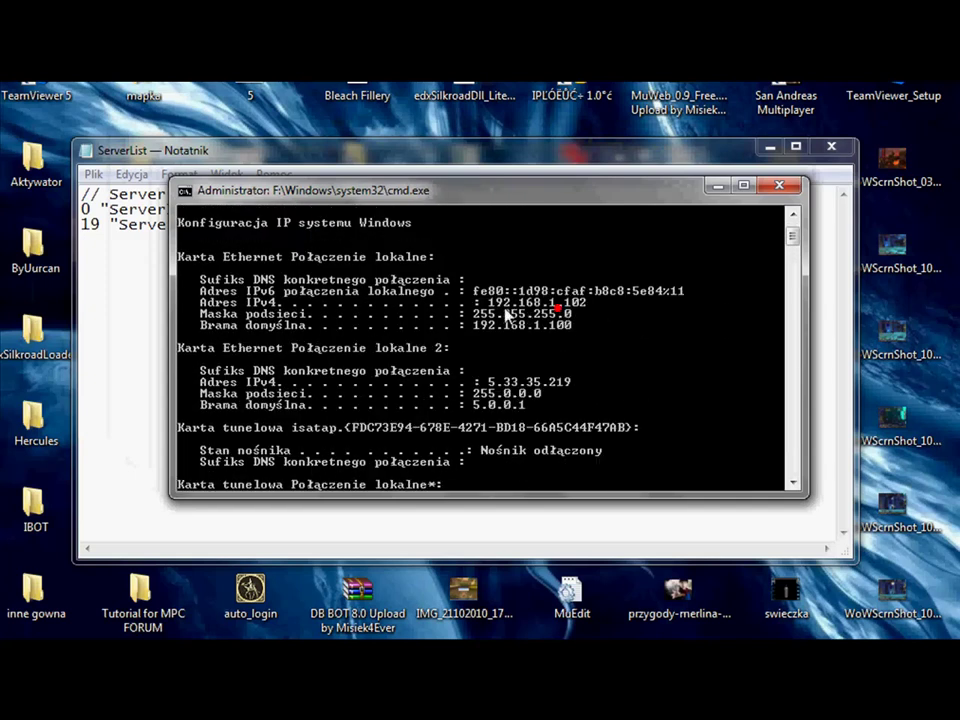
{"action": "scroll", "coordinate": [536, 317], "scroll_direction": "up", "scroll_amount": 2}
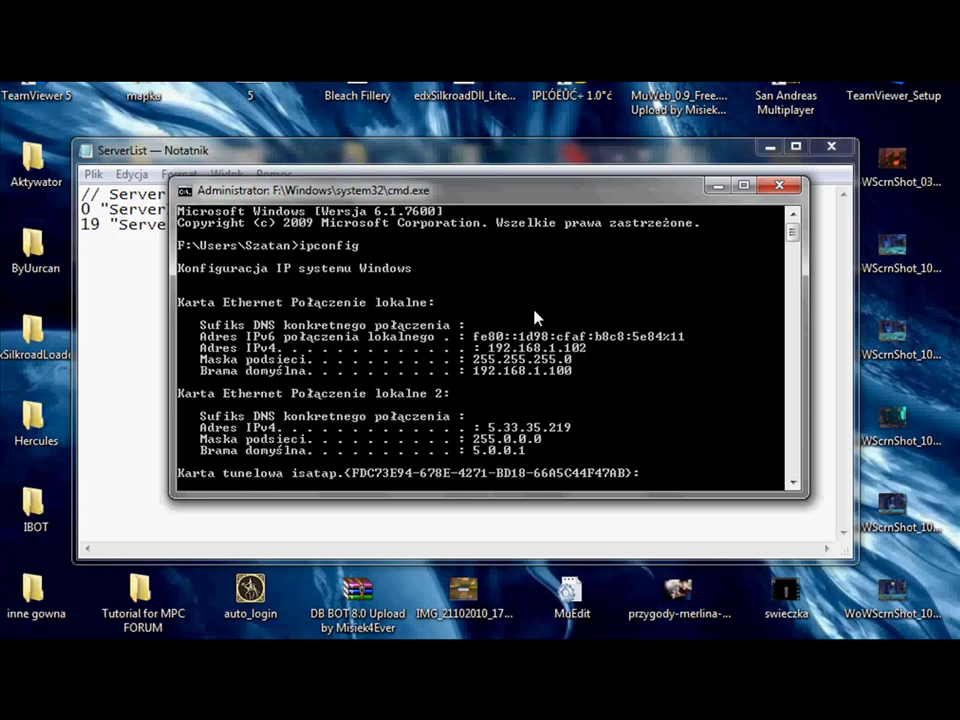
{"action": "scroll", "coordinate": [536, 317], "scroll_direction": "down", "scroll_amount": 7}
{"action": "scroll", "coordinate": [536, 317], "scroll_direction": "up", "scroll_amount": 6}
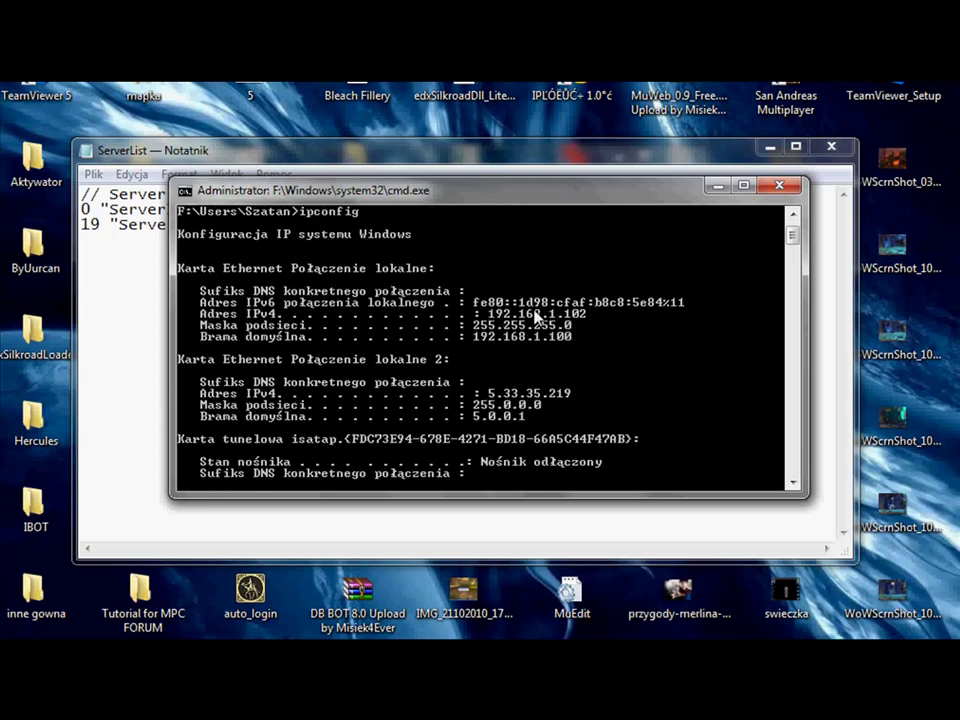
{"action": "left_click", "coordinate": [779, 185]}
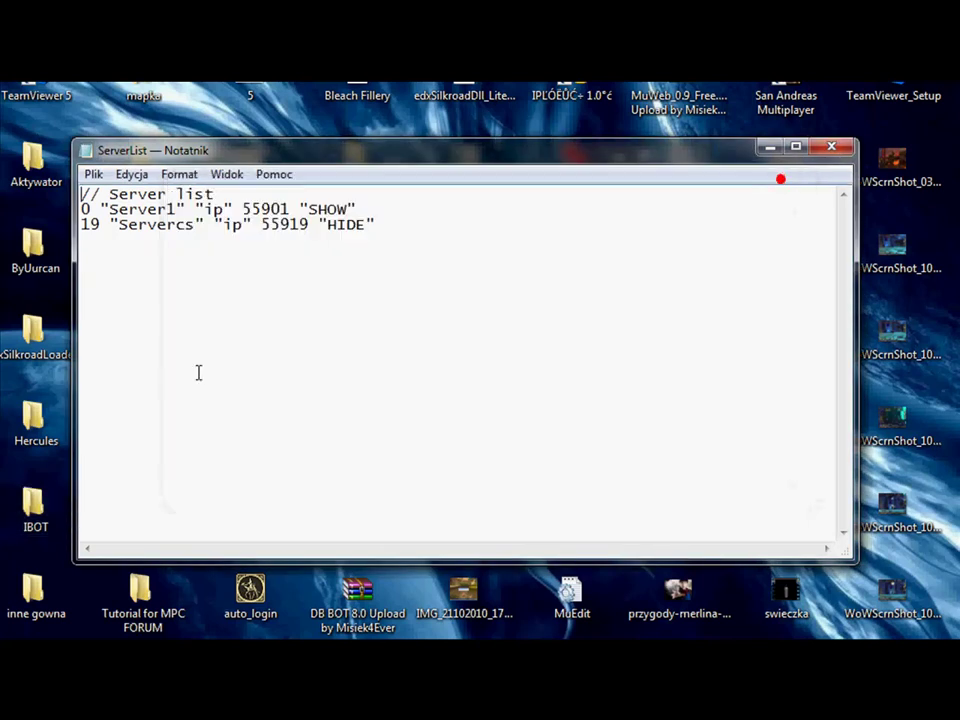
{"action": "key", "text": "alt+Tab"}
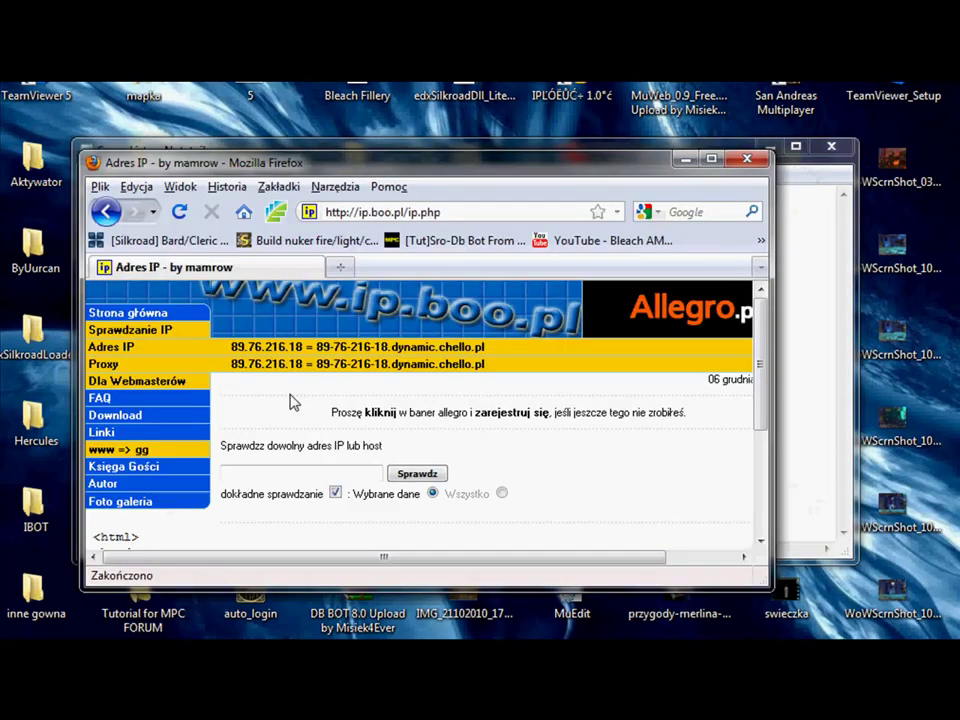
{"action": "left_click_drag", "start_coordinate": [303, 347], "coordinate": [231, 347]}
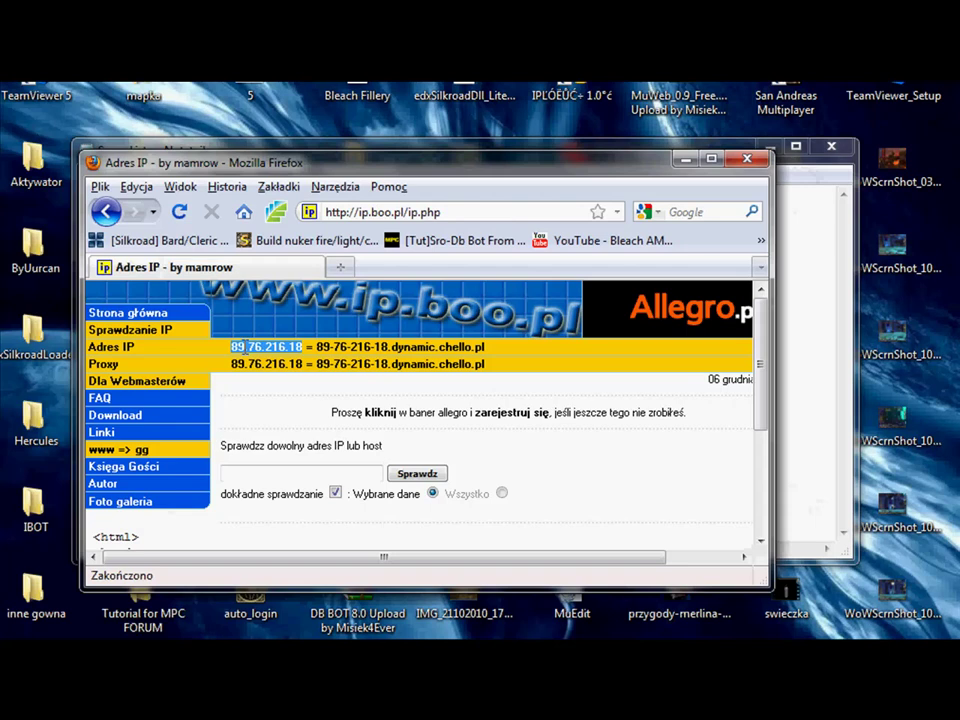
{"action": "right_click", "coordinate": [246, 349]}
{"action": "left_click", "coordinate": [294, 361]}
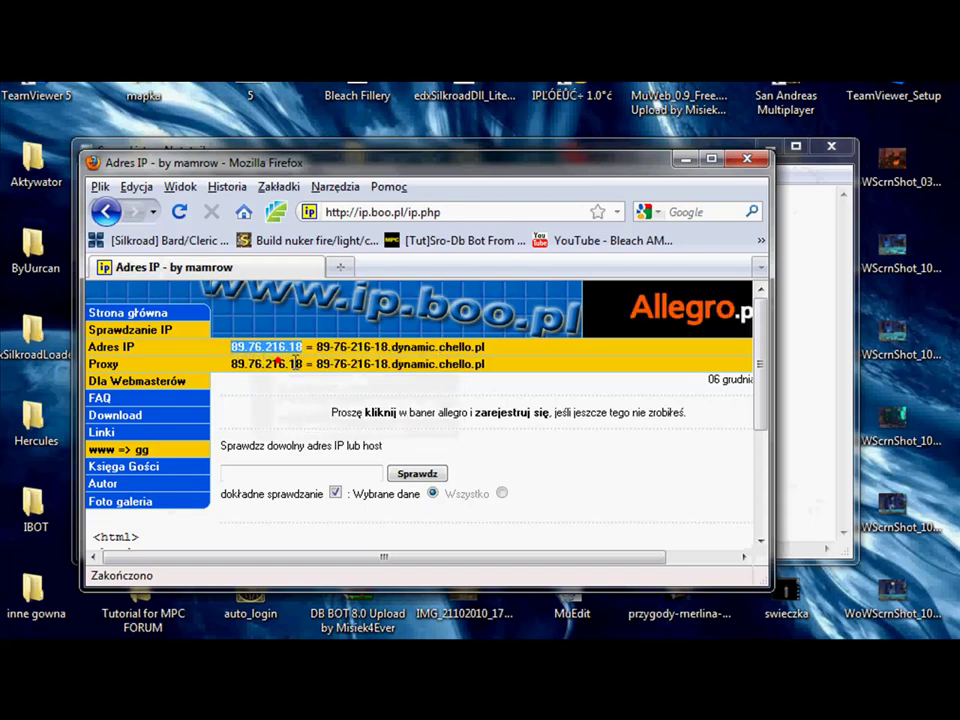
{"action": "left_click", "coordinate": [745, 158]}
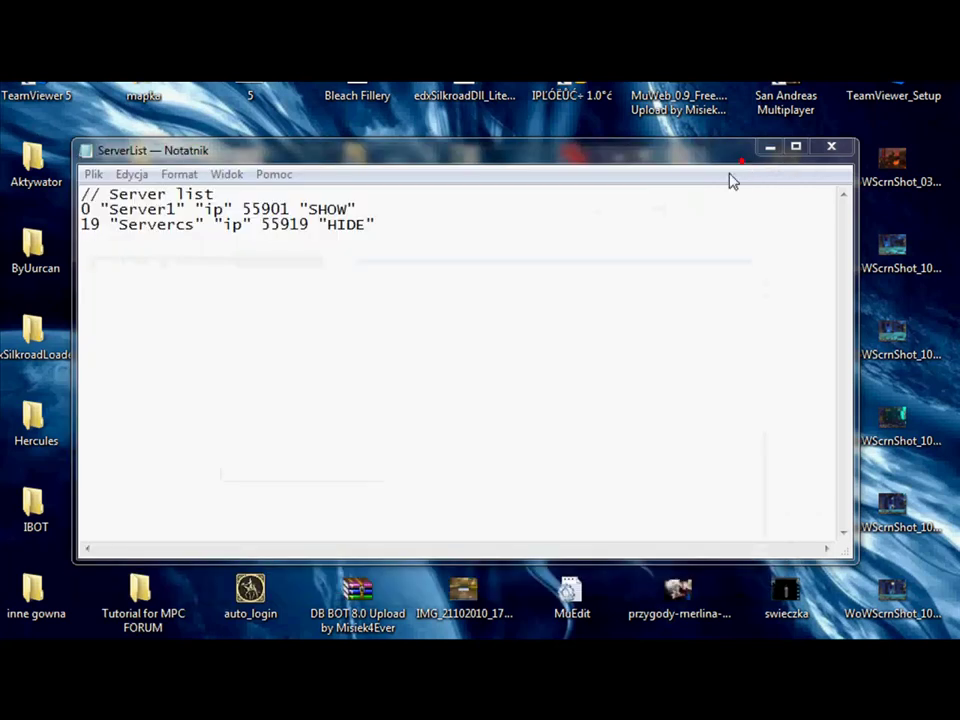
{"action": "double_click", "coordinate": [216, 209]}
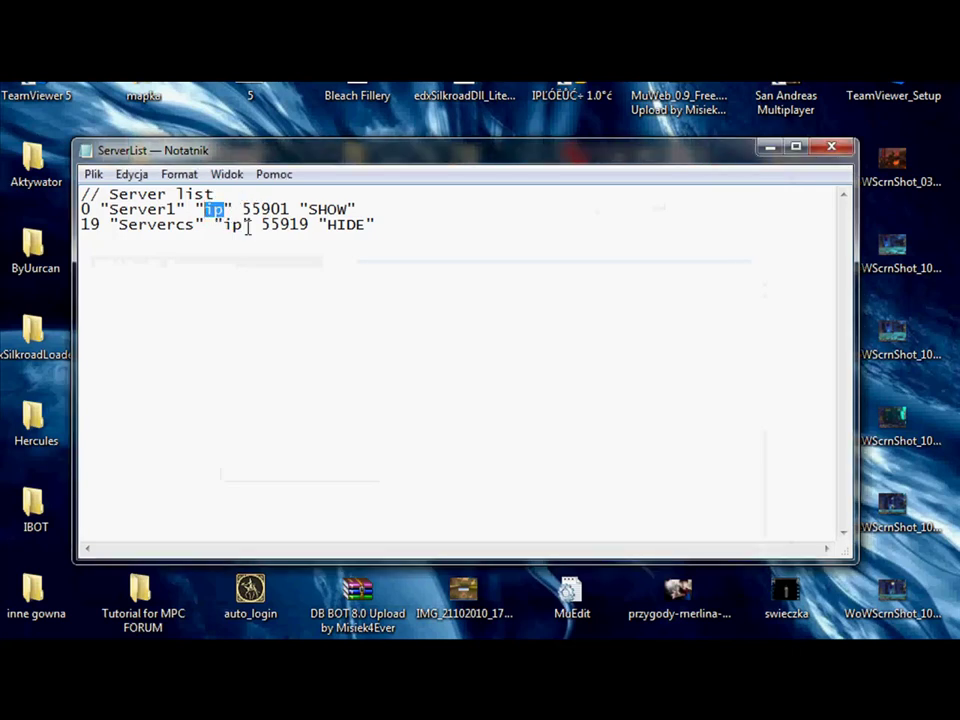
{"action": "key", "text": "ctrl+v"}
{"action": "double_click", "coordinate": [236, 226]}
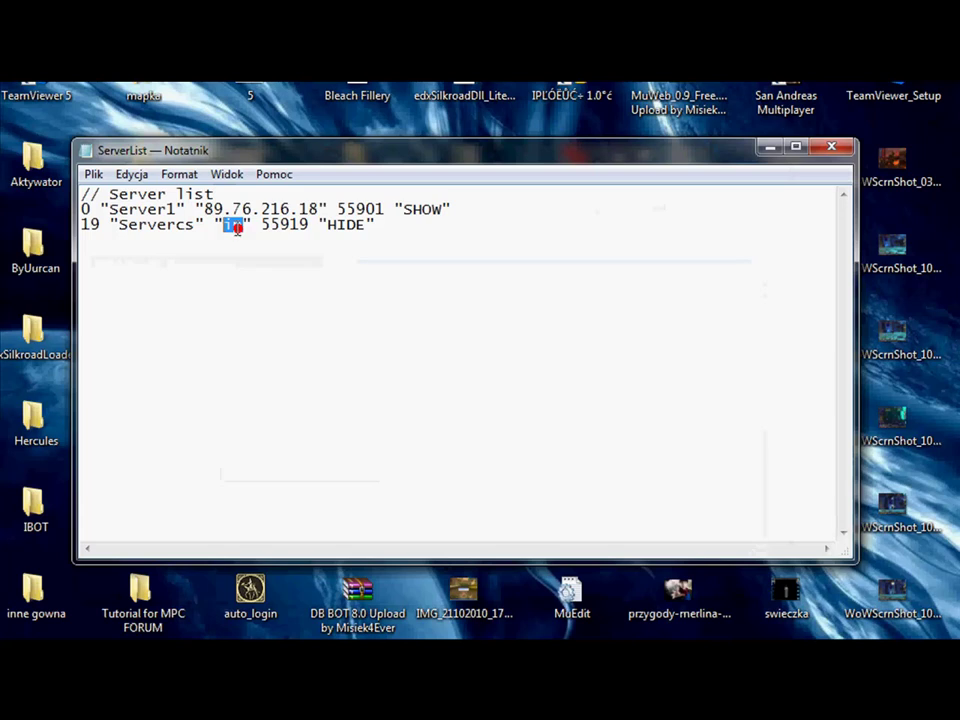
{"action": "key", "text": "ctrl+v"}
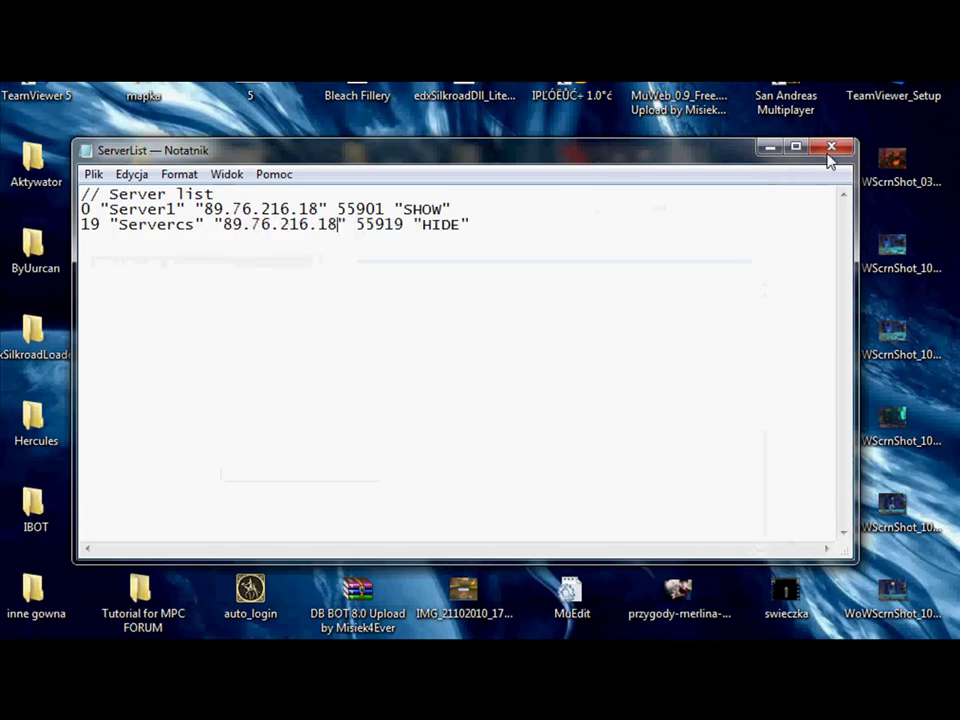
{"action": "left_click", "coordinate": [831, 147]}
{"action": "left_click", "coordinate": [479, 325]}
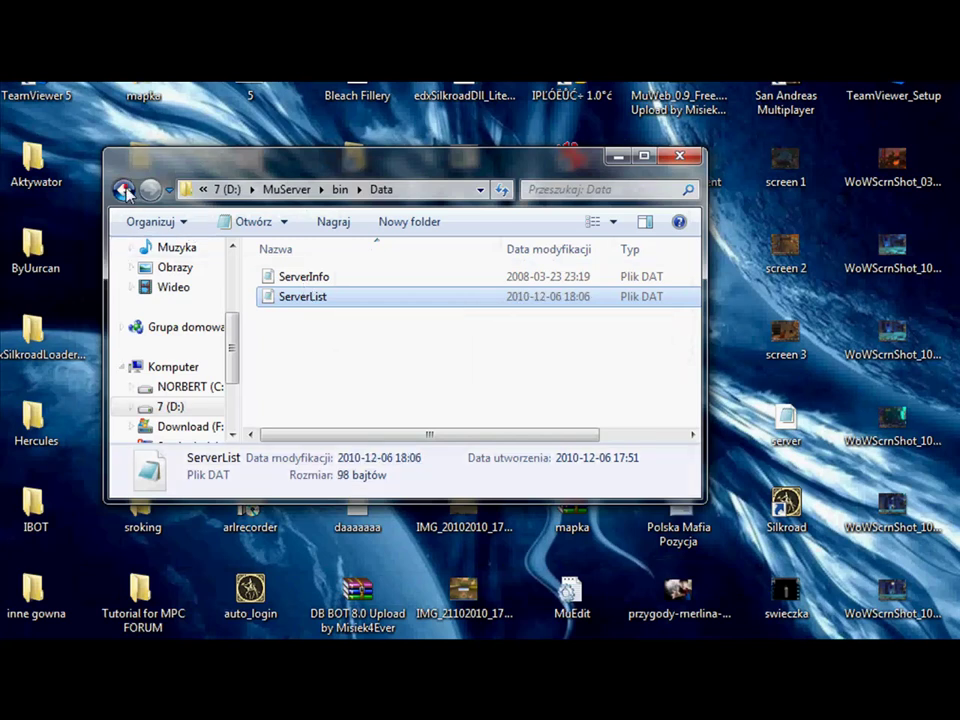
Open event.ini from the bin folder in Notepad.
{"action": "left_click", "coordinate": [124, 190]}
{"action": "scroll", "coordinate": [320, 365], "scroll_direction": "down", "scroll_amount": 1}
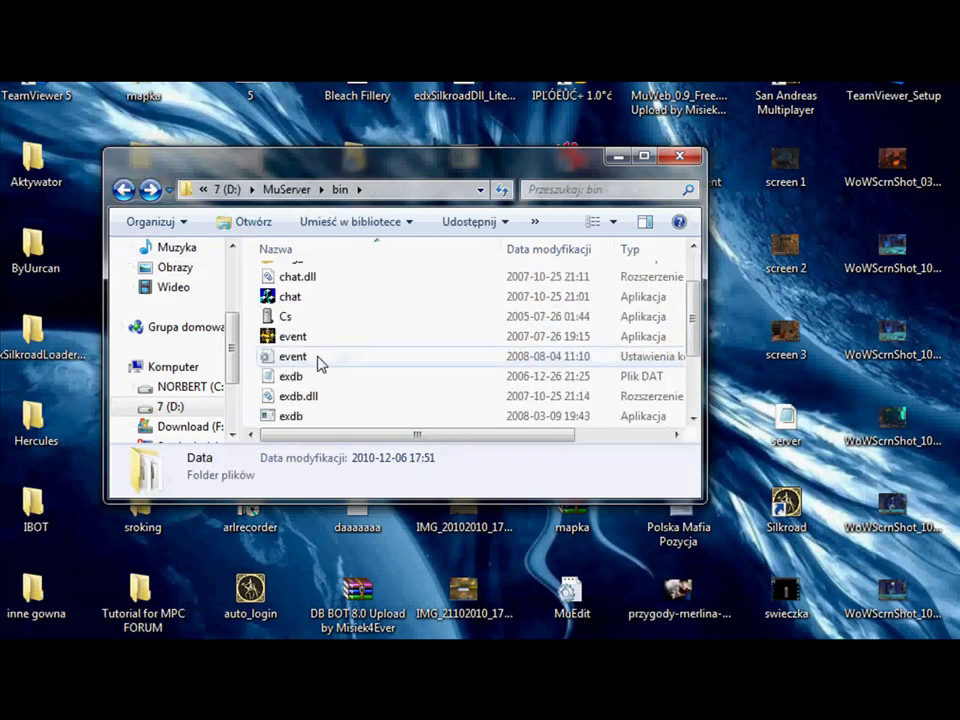
{"action": "double_click", "coordinate": [320, 358]}
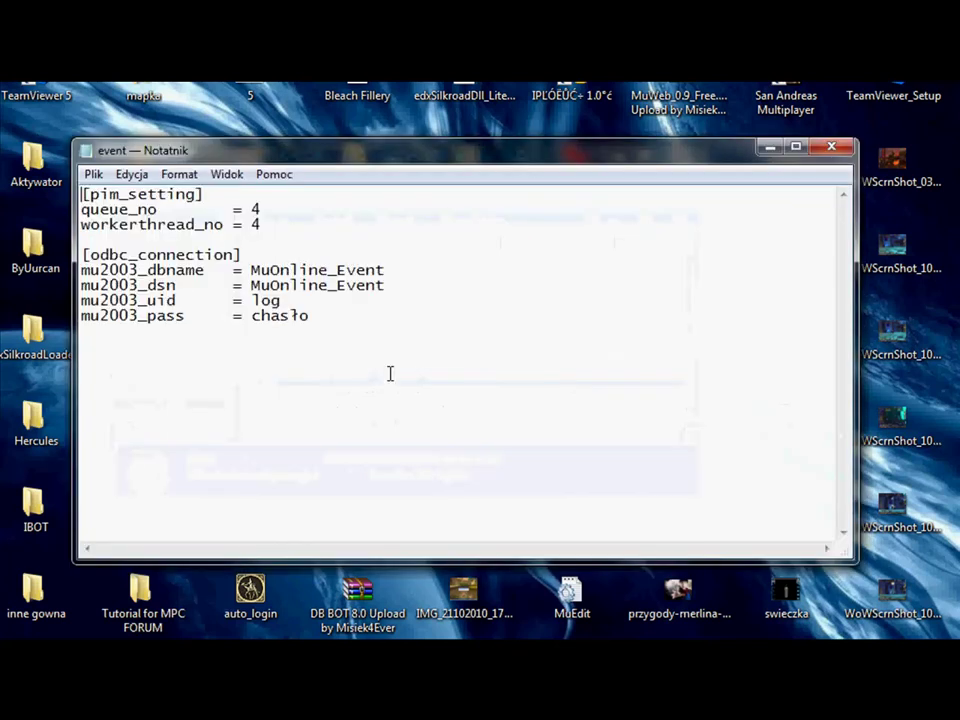
{"action": "mouse_move", "coordinate": [306, 160]}
{"action": "left_mouse_down"}
{"action": "mouse_move", "coordinate": [341, 156]}
{"action": "mouse_move", "coordinate": [307, 154]}
{"action": "left_mouse_up"}
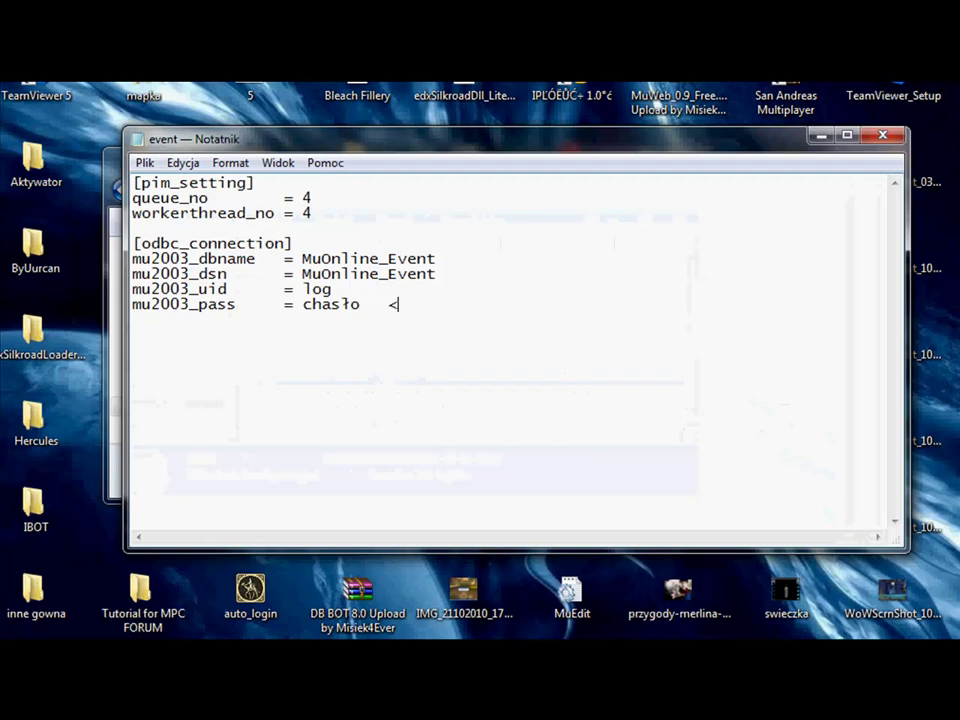
Replace event.ini's ODBC user ID and password with the new credentials and save it.
{"action": "key", "text": "BackSpace"}
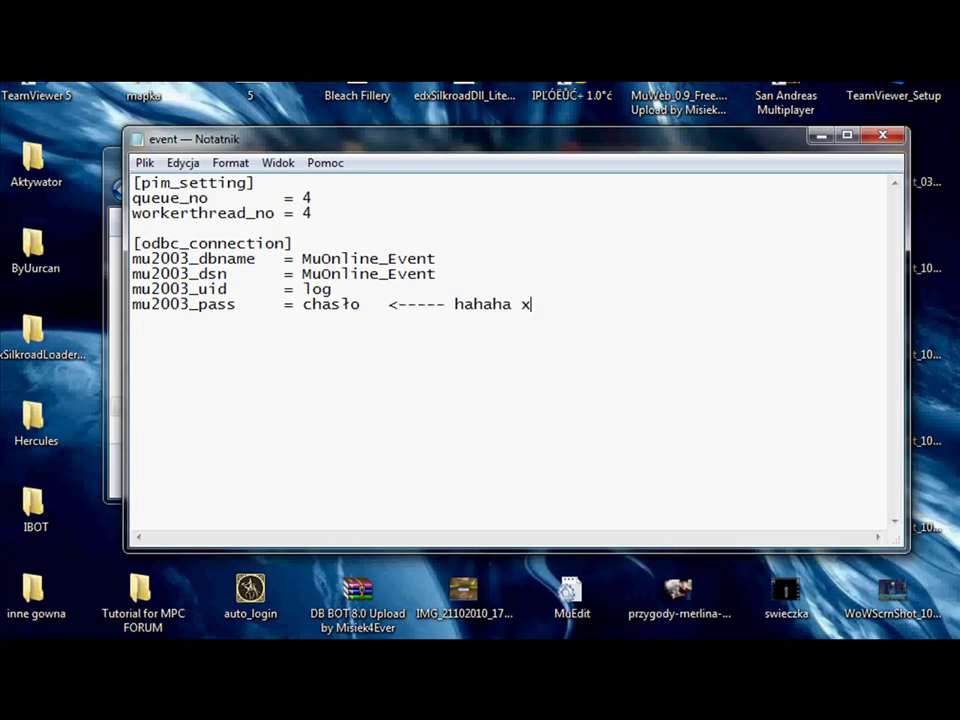
{"action": "key", "text": "BackSpace"}
{"action": "key", "text": "BackSpace"}
{"action": "key", "text": "BackSpace"}
{"action": "key", "text": "BackSpace"}
{"action": "key", "text": "BackSpace"}
{"action": "key", "text": "BackSpace"}
{"action": "key", "text": "BackSpace"}
{"action": "key", "text": "BackSpace"}
{"action": "key", "text": "BackSpace"}
{"action": "key", "text": "BackSpace"}
{"action": "key", "text": "BackSpace"}
{"action": "key", "text": "BackSpace"}
{"action": "key", "text": "BackSpace"}
{"action": "key", "text": "BackSpace"}
{"action": "key", "text": "BackSpace"}
{"action": "key", "text": "BackSpace"}
{"action": "key", "text": "BackSpace"}
{"action": "key", "text": "BackSpace"}
{"action": "key", "text": "BackSpace"}
{"action": "key", "text": "BackSpace"}
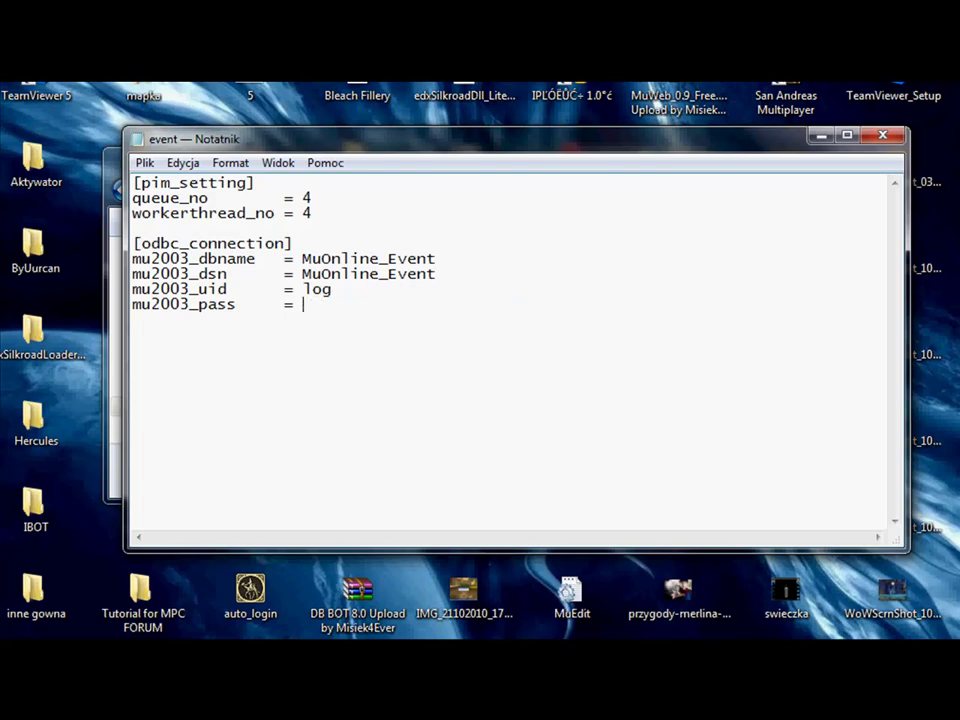
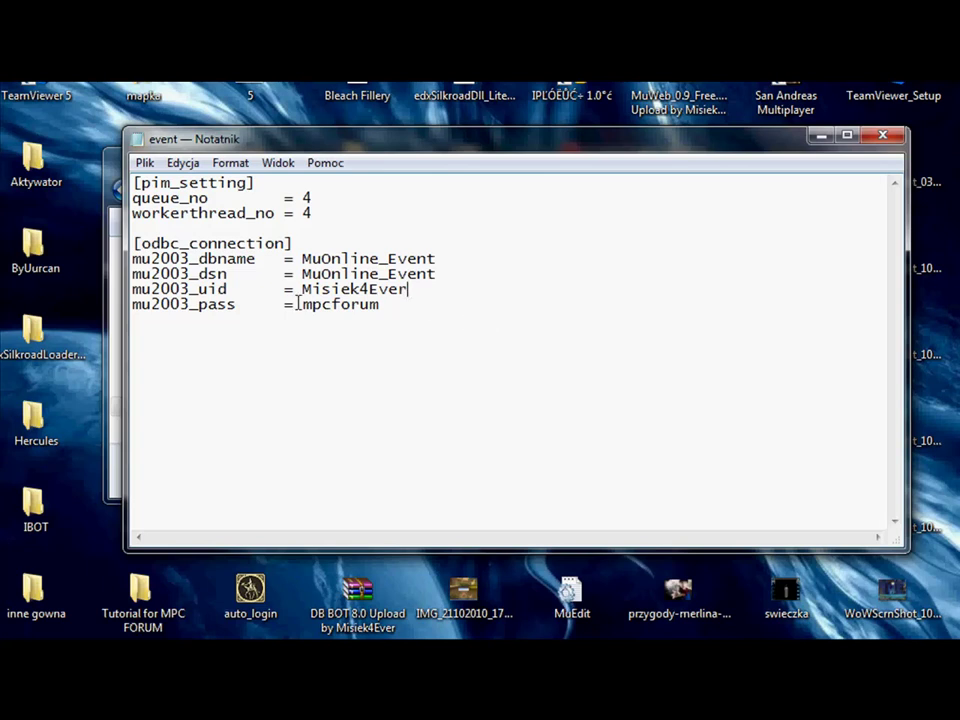
{"action": "left_click", "coordinate": [885, 136]}
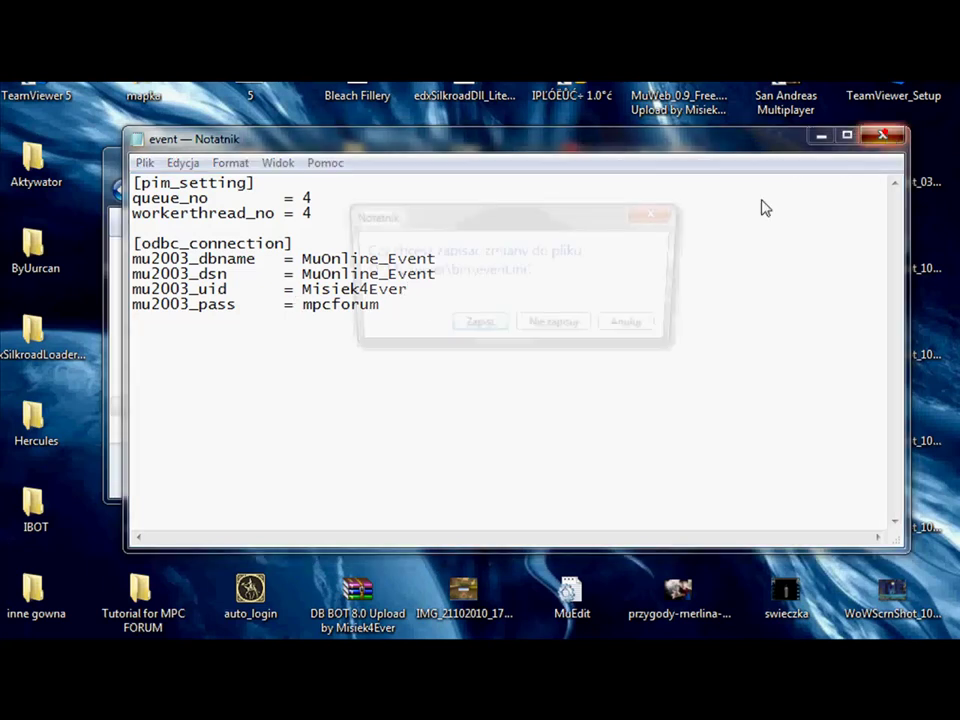
{"action": "left_click", "coordinate": [482, 328]}
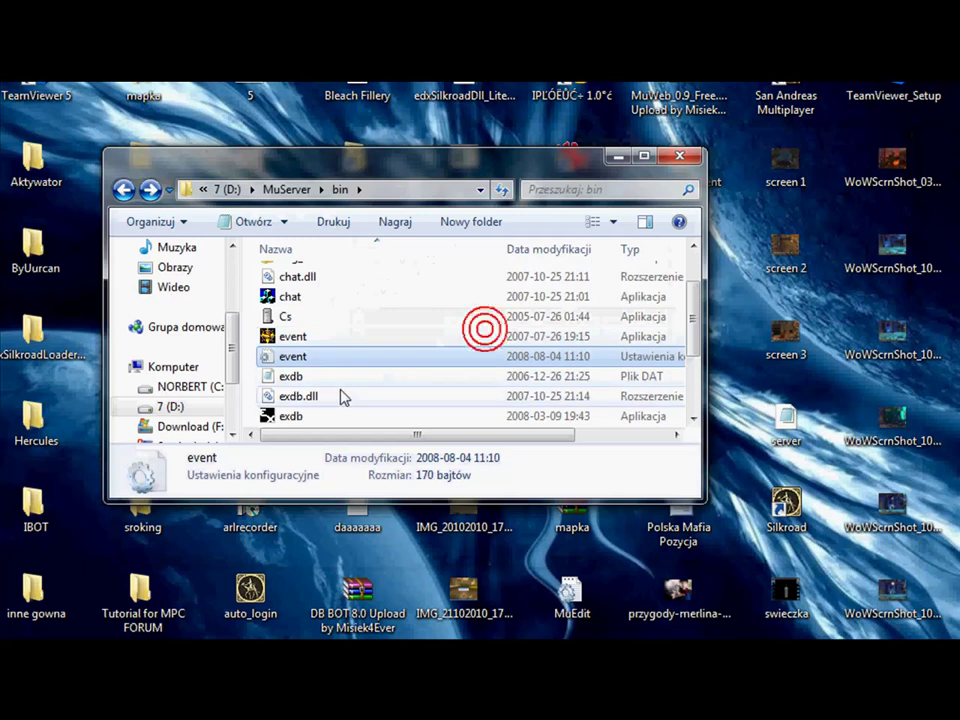
{"action": "scroll", "coordinate": [340, 398], "scroll_direction": "down", "scroll_amount": 1}
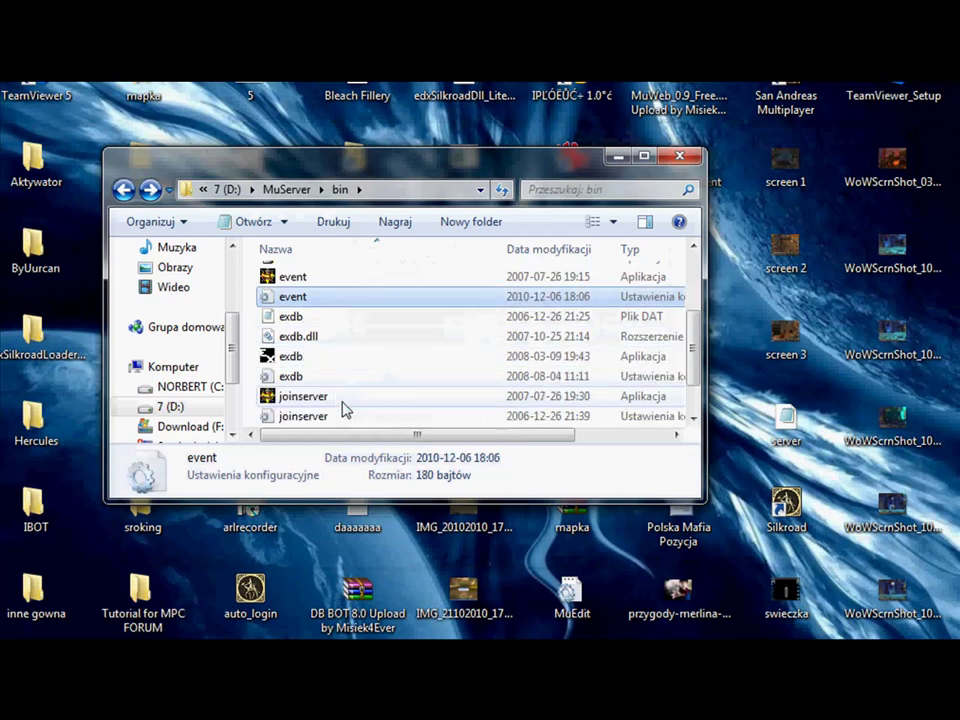
{"action": "left_click", "coordinate": [318, 376]}
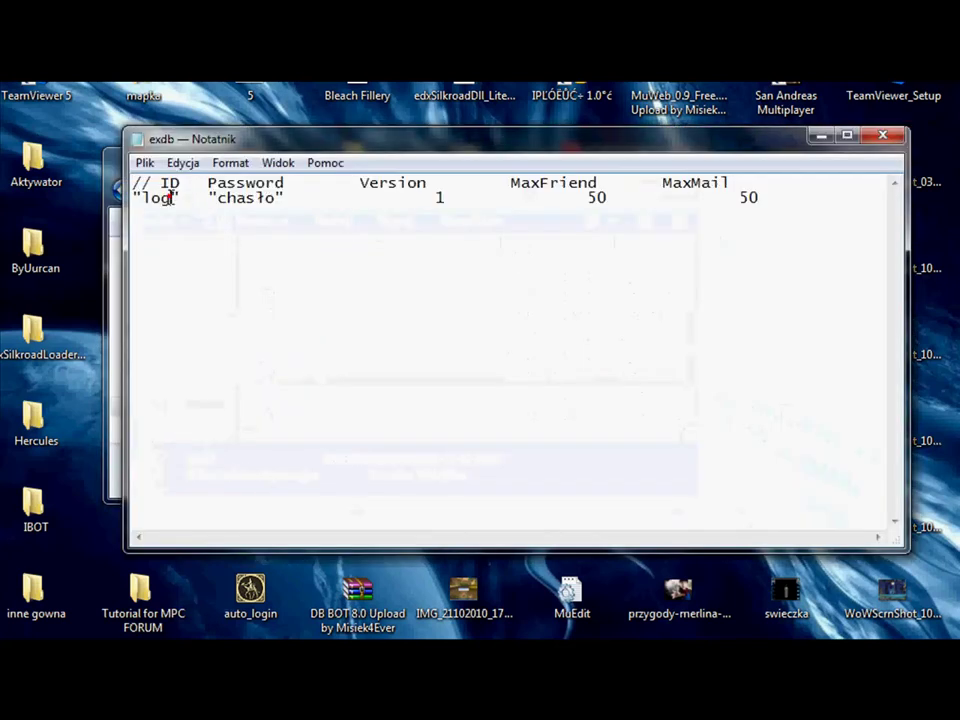
Replace the quoted ID and Password values in exdb.ini with the new database login and password.
{"action": "left_click", "coordinate": [168, 197]}
{"action": "key", "text": "BackSpace"}
{"action": "key", "text": "BackSpace"}
{"action": "key", "text": "BackSpace"}
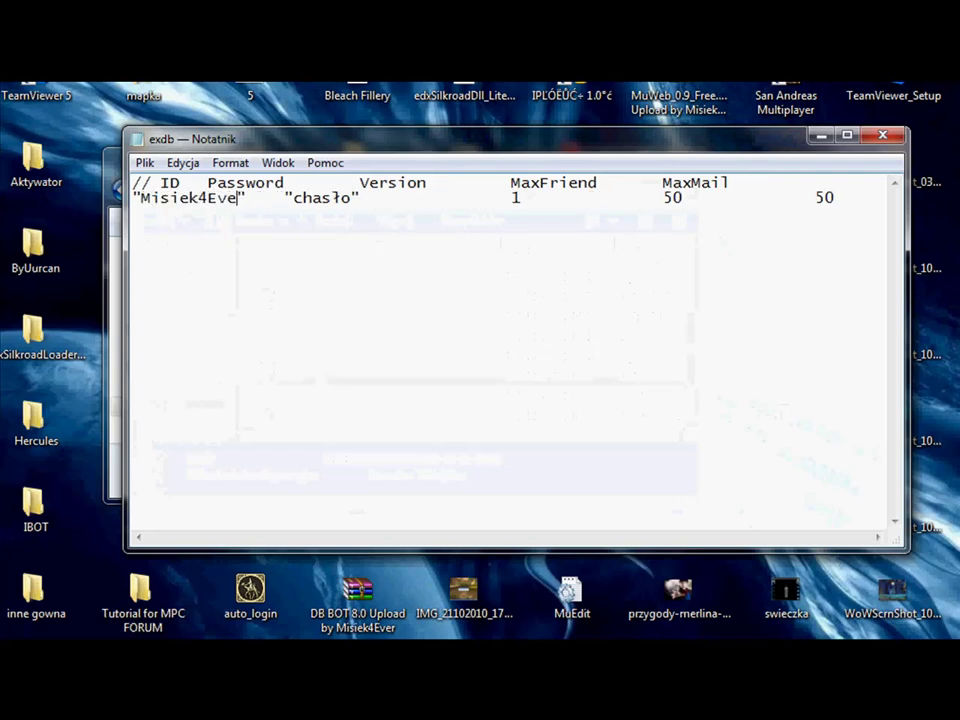
{"action": "left_click", "coordinate": [352, 197]}
{"action": "key", "text": "BackSpace"}
{"action": "key", "text": "BackSpace"}
{"action": "key", "text": "BackSpace"}
{"action": "key", "text": "BackSpace"}
{"action": "key", "text": "BackSpace"}
{"action": "key", "text": "BackSpace"}
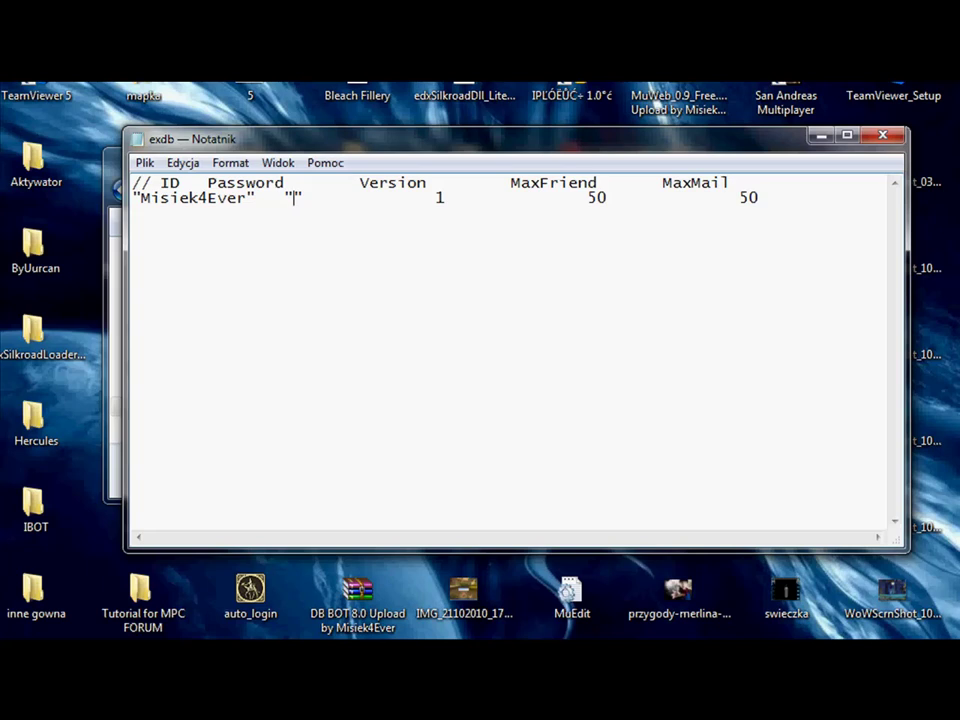
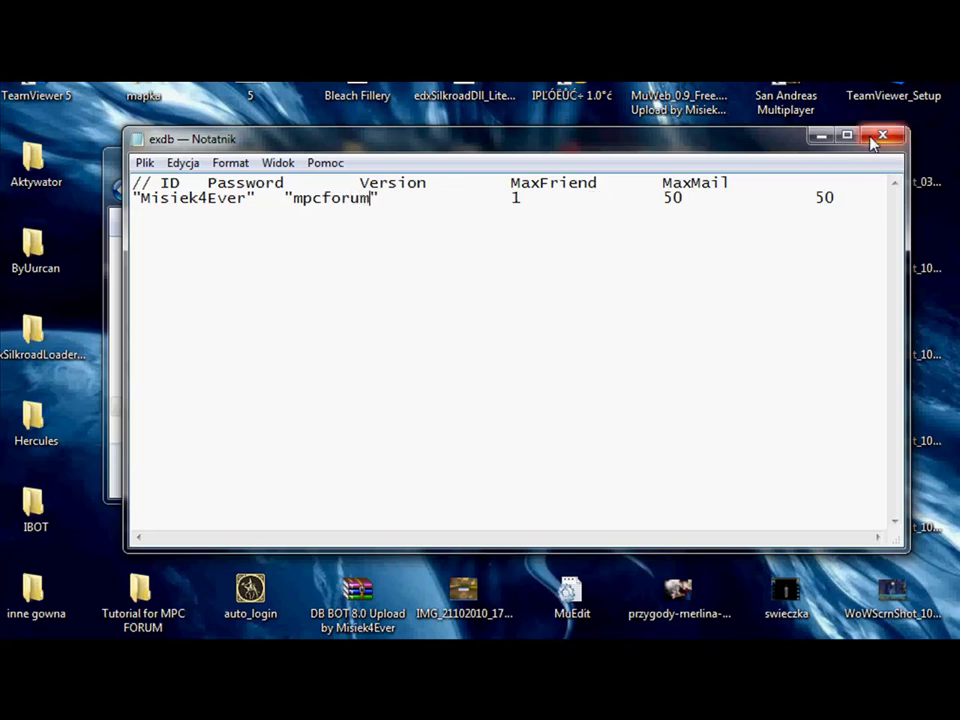
{"action": "key", "text": "alt+F4"}
Save exdb.ini, then open joinserver.ini and close it unchanged.
{"action": "left_click", "coordinate": [476, 328]}
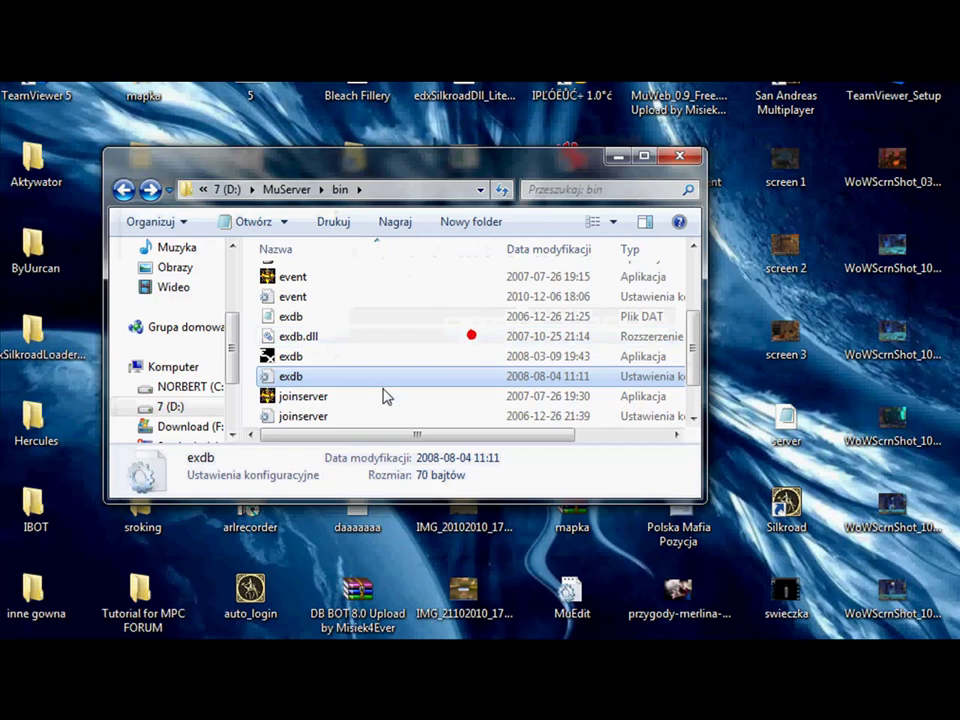
{"action": "left_click", "coordinate": [345, 417]}
{"action": "double_click", "coordinate": [345, 417]}
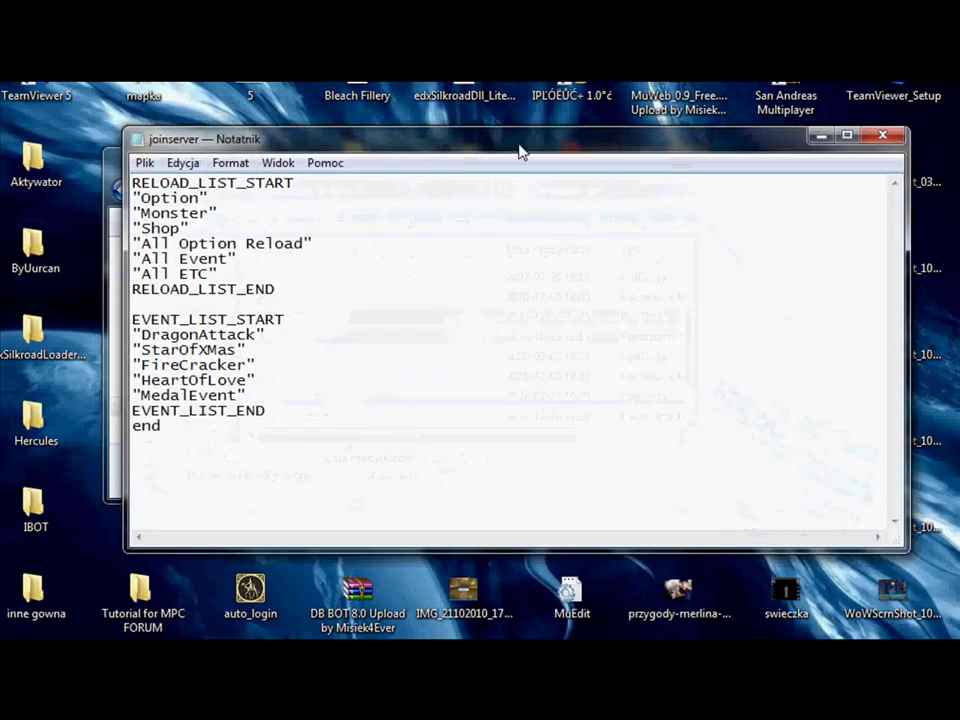
{"action": "key", "text": "alt+F4"}
Set the new odbc_uid login and odbc_pass password in ranking.ini and save it.
{"action": "scroll", "coordinate": [462, 368], "scroll_direction": "down", "scroll_amount": 1}
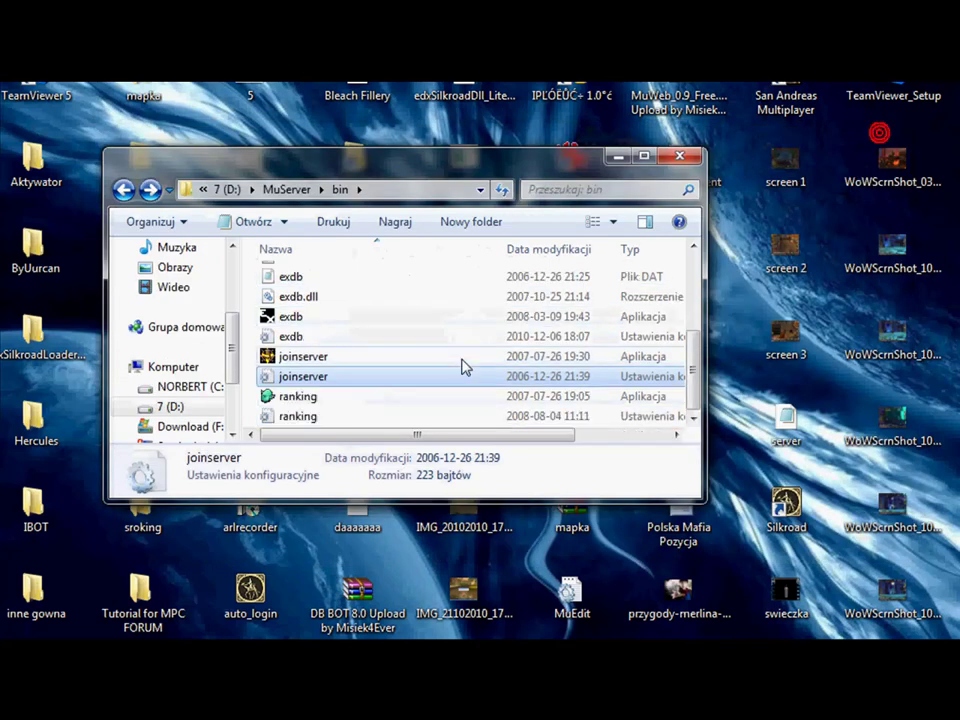
{"action": "left_click", "coordinate": [297, 414]}
{"action": "double_click", "coordinate": [297, 414]}
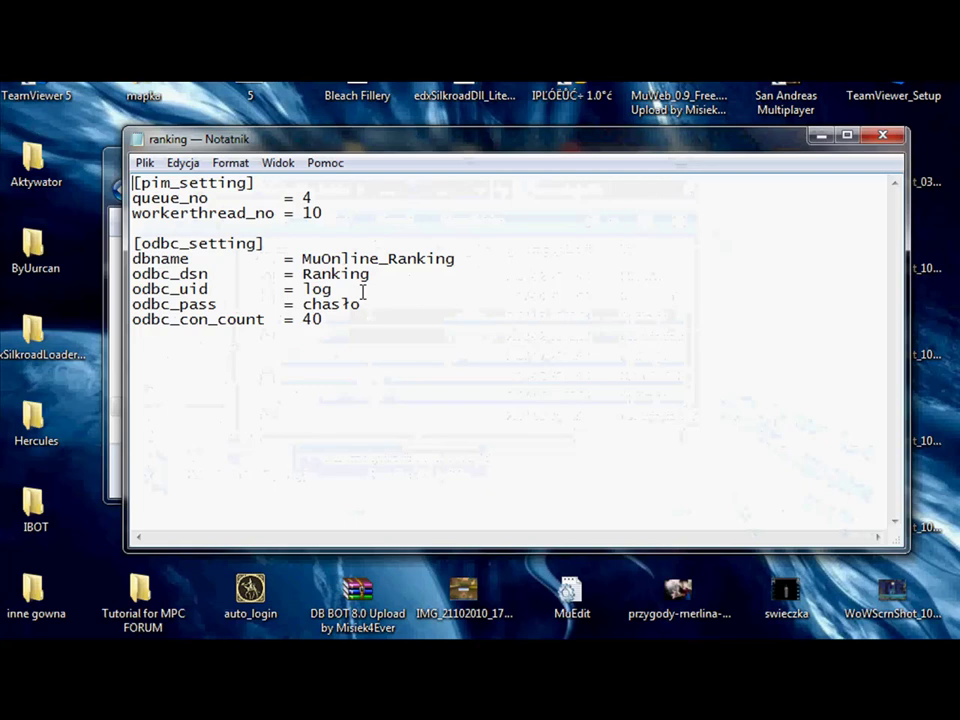
{"action": "double_click", "coordinate": [349, 289]}
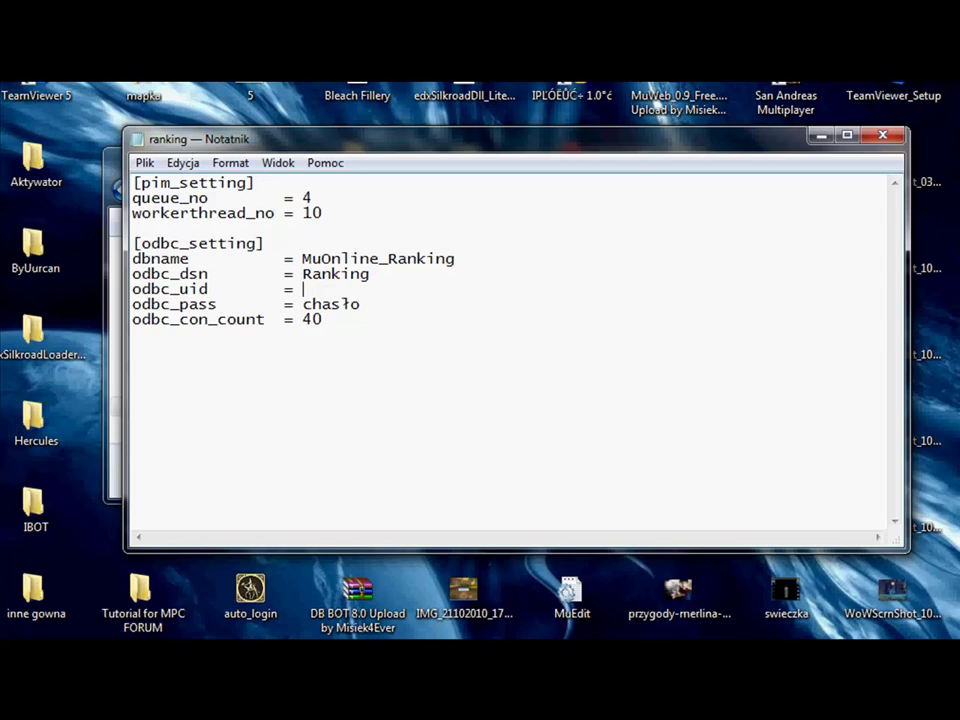
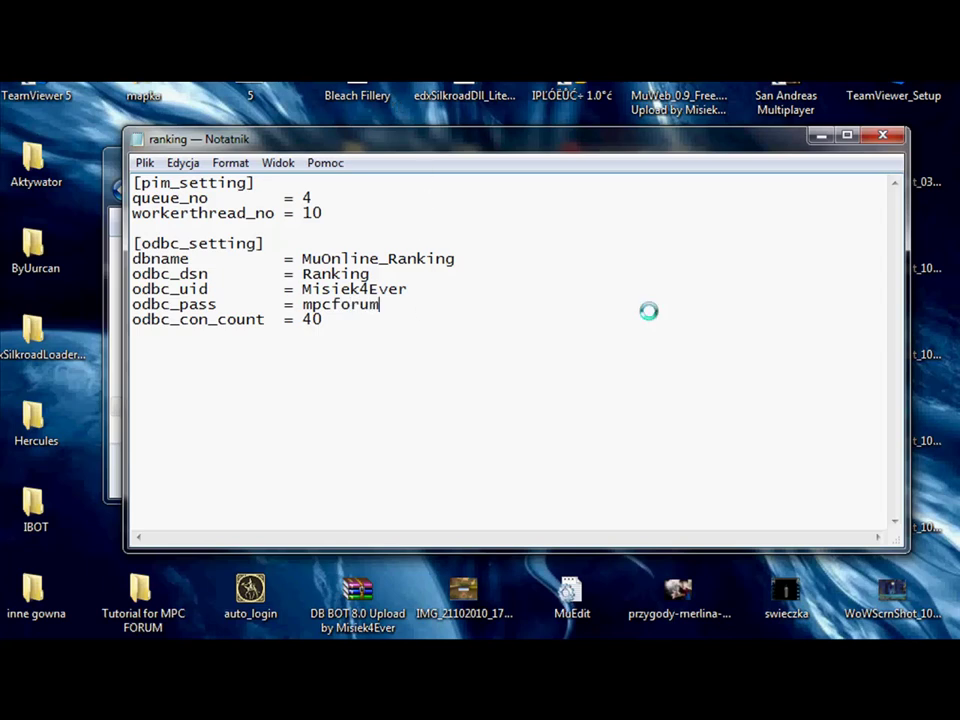
{"action": "left_click", "coordinate": [880, 138]}
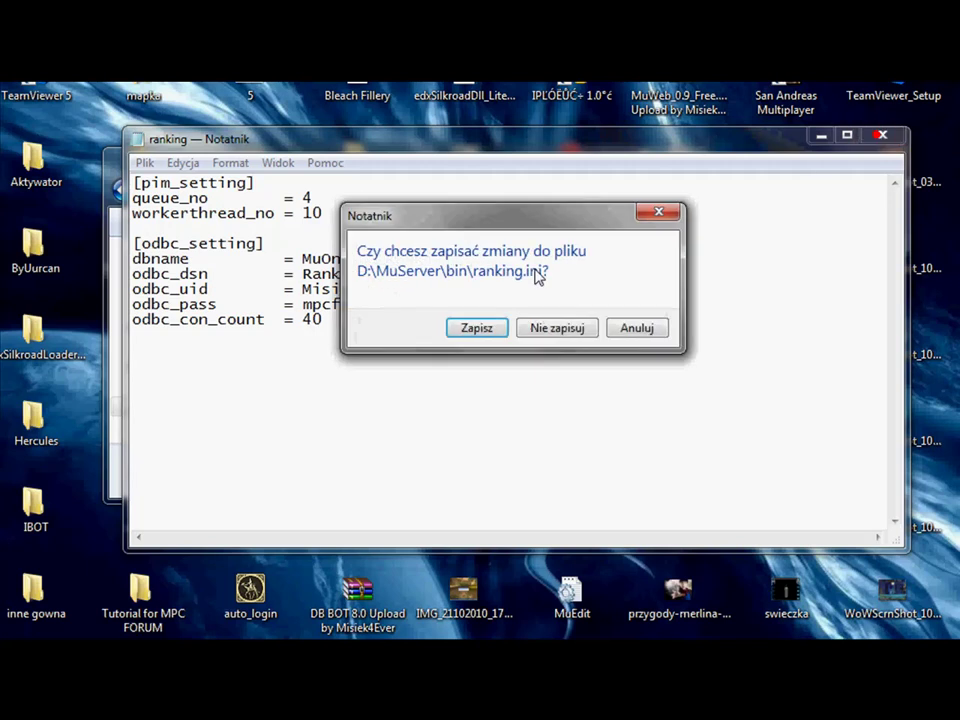
{"action": "left_click", "coordinate": [480, 328]}
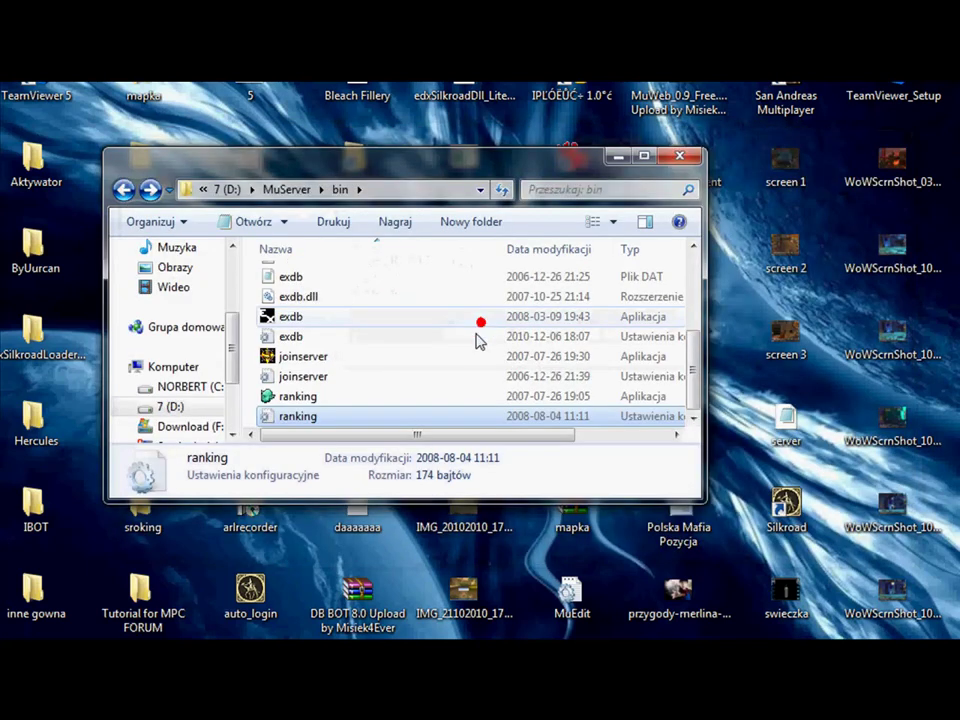
Open MapServerInfo from the MuServer\Data folder in Notepad.
{"action": "left_click", "coordinate": [126, 191]}
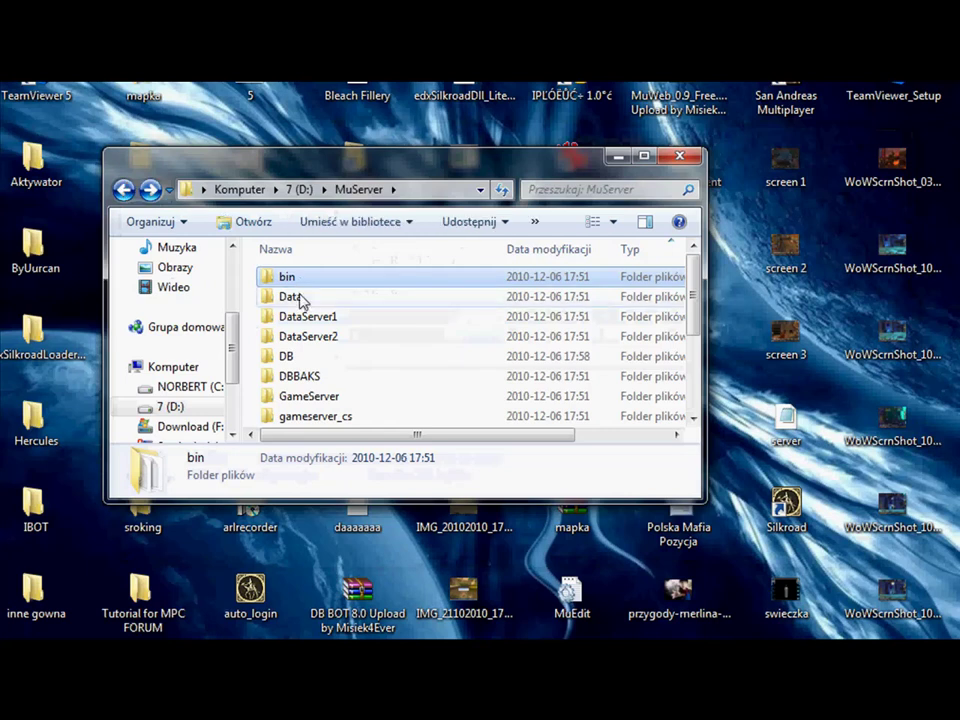
{"action": "left_click", "coordinate": [302, 302]}
{"action": "double_click", "coordinate": [302, 302]}
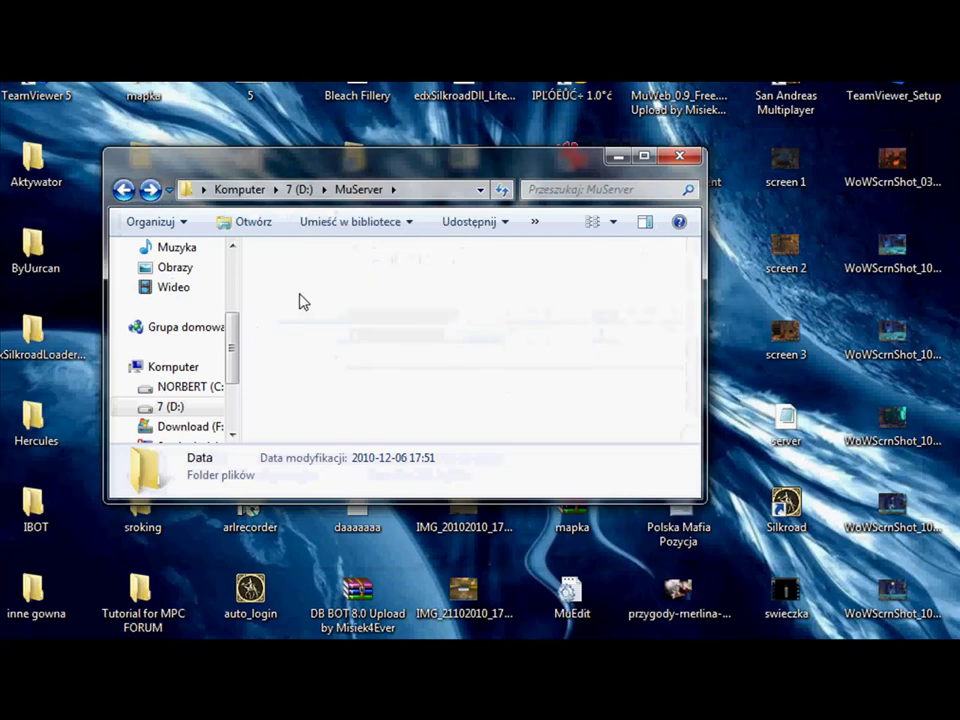
{"action": "left_click", "coordinate": [432, 335]}
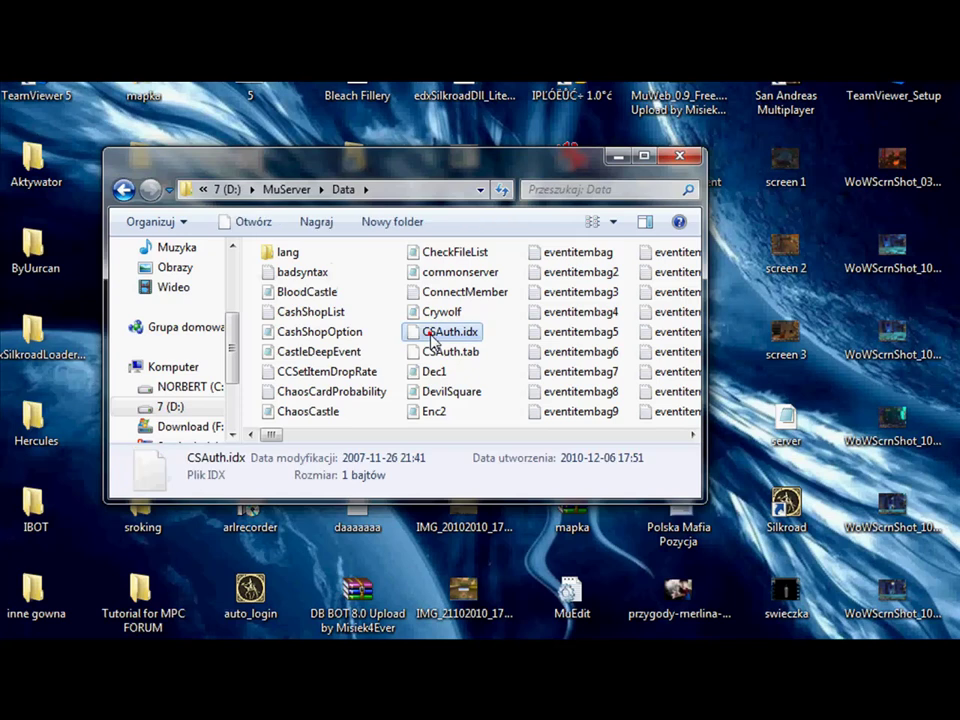
{"action": "key", "text": "m"}
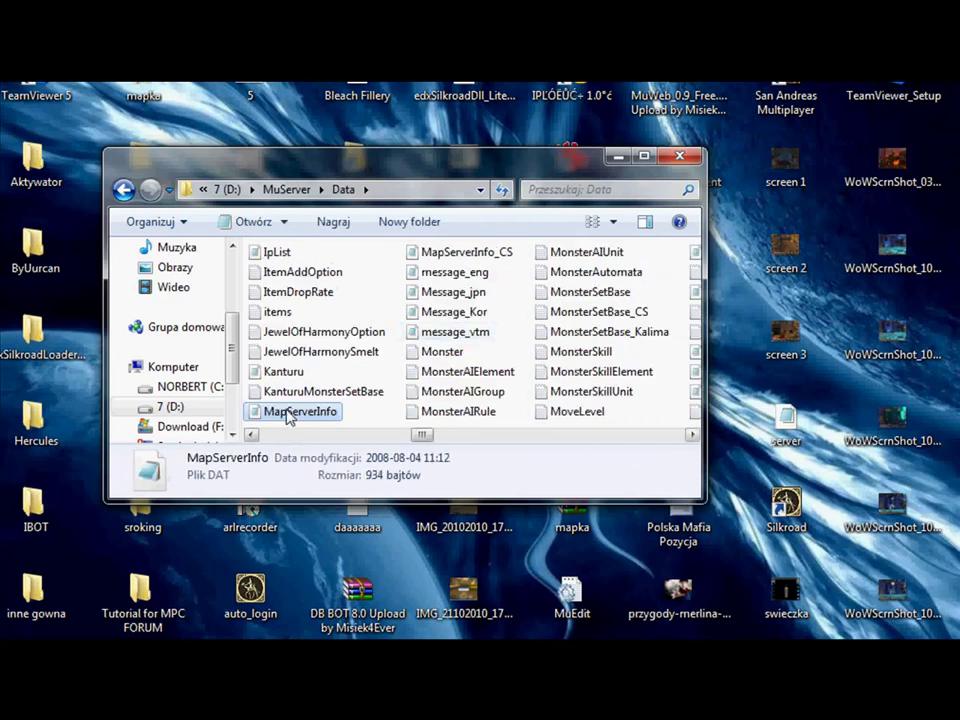
{"action": "double_click", "coordinate": [289, 412]}
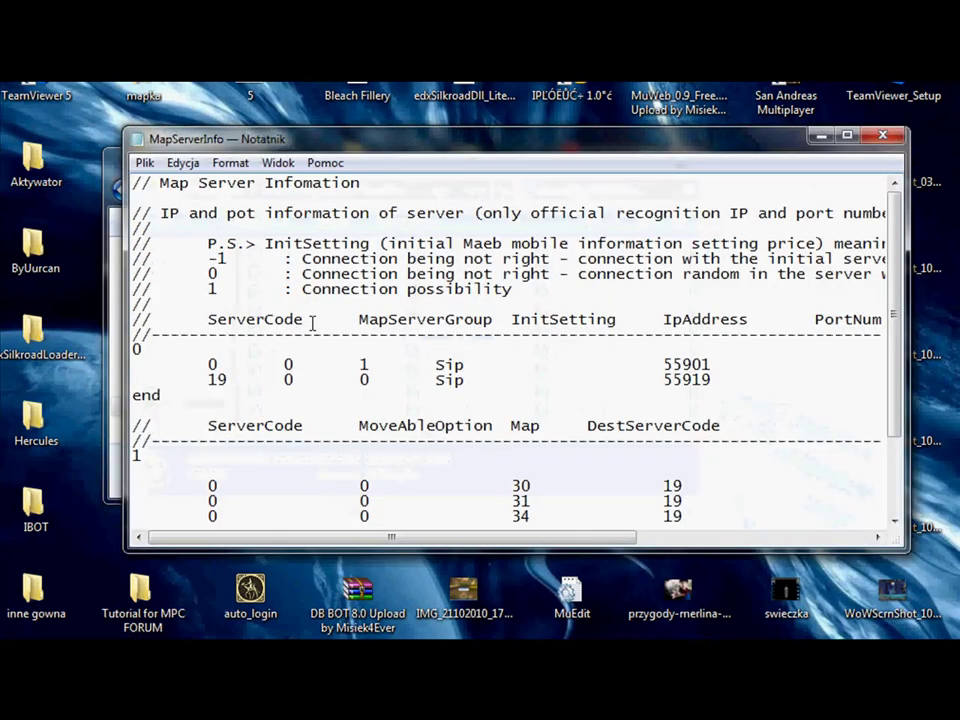
{"action": "left_click_drag", "start_coordinate": [451, 364], "coordinate": [445, 365]}
{"action": "type", "text": "ZOSTAW"}
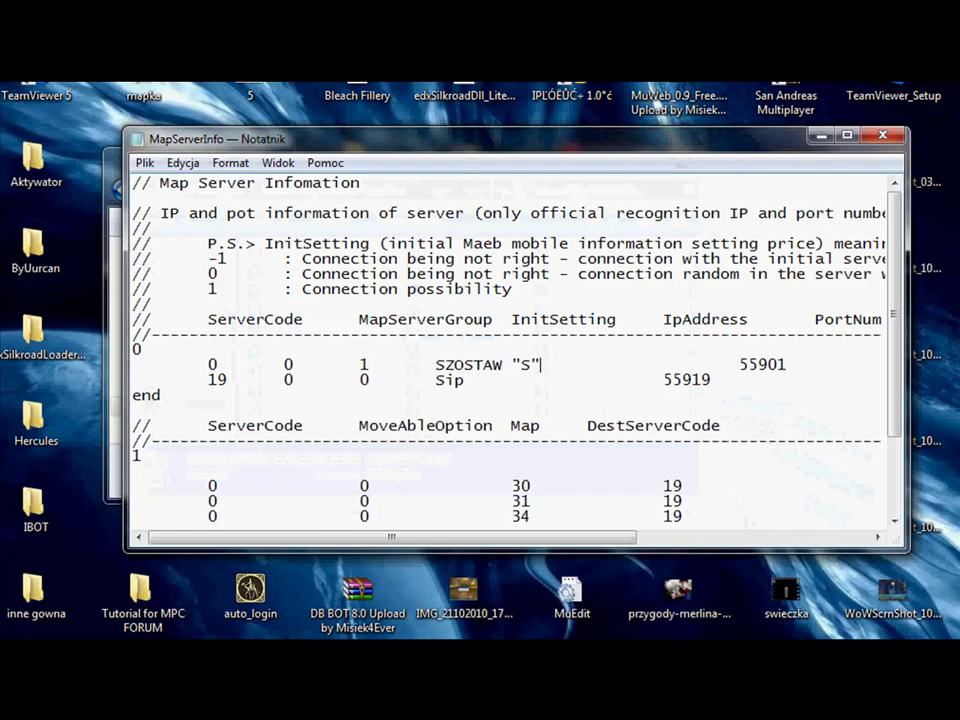
{"action": "key", "text": "BackSpace"}
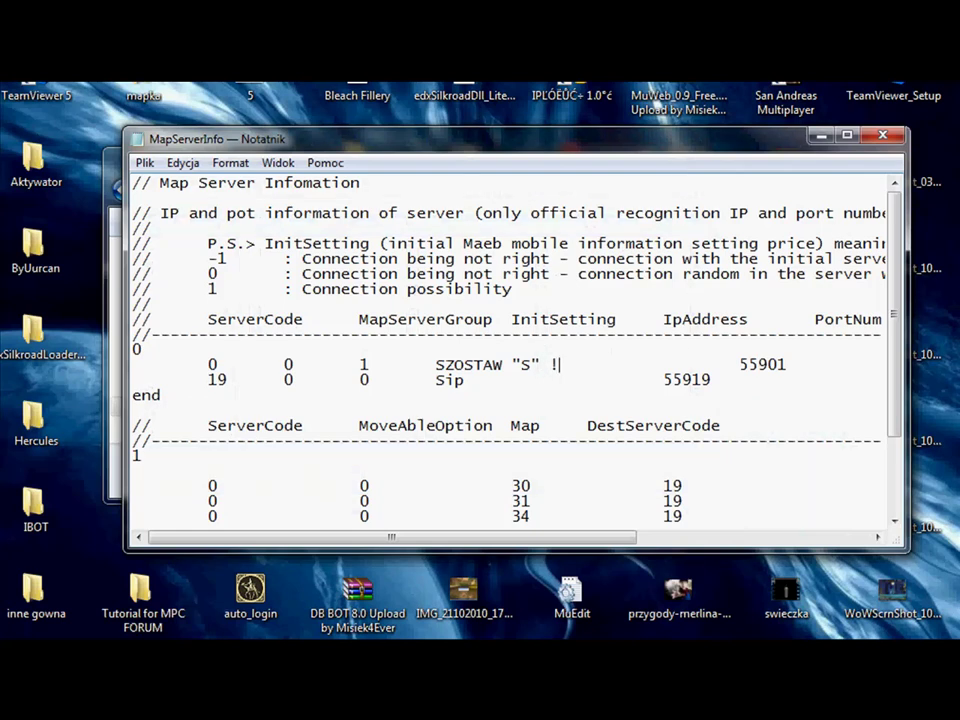
{"action": "key", "text": "BackSpace"}
{"action": "key", "text": "BackSpace"}
{"action": "key", "text": "BackSpace"}
{"action": "key", "text": "BackSpace"}
{"action": "key", "text": "BackSpace"}
{"action": "type", "text": "89.76.216.18"}
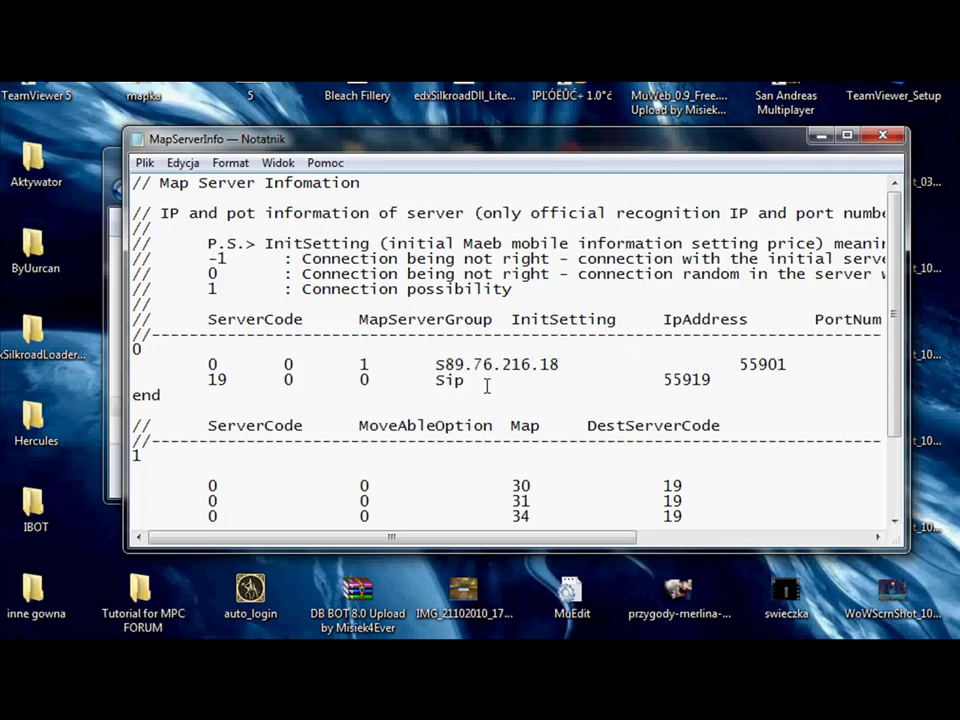
{"action": "type", "text": "89.76.216.18"}
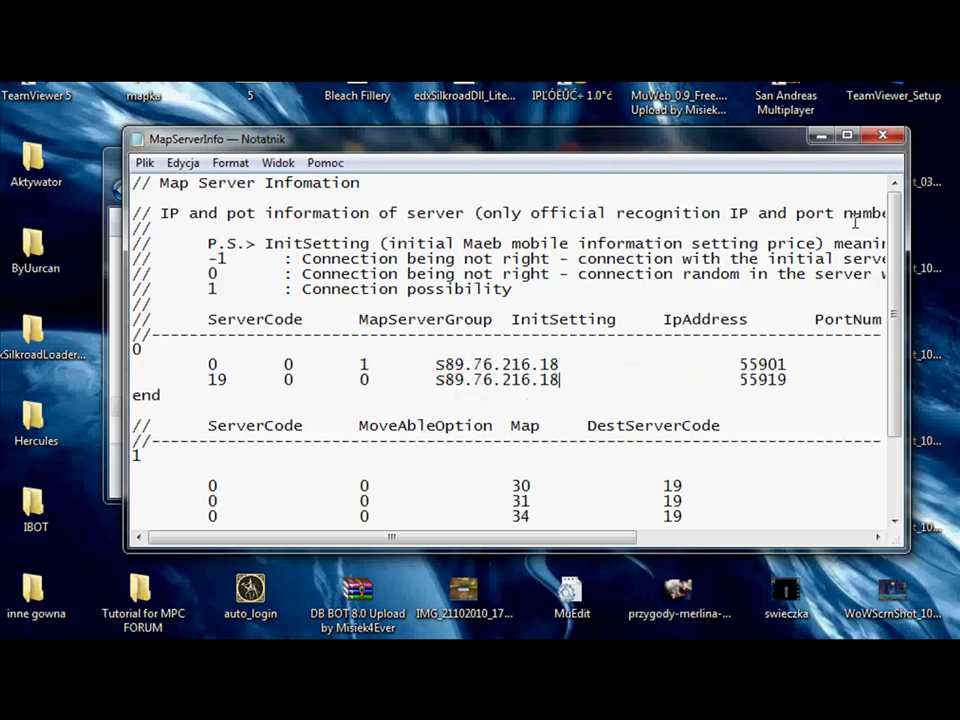
{"action": "left_click", "coordinate": [883, 135]}
{"action": "left_click", "coordinate": [477, 327]}
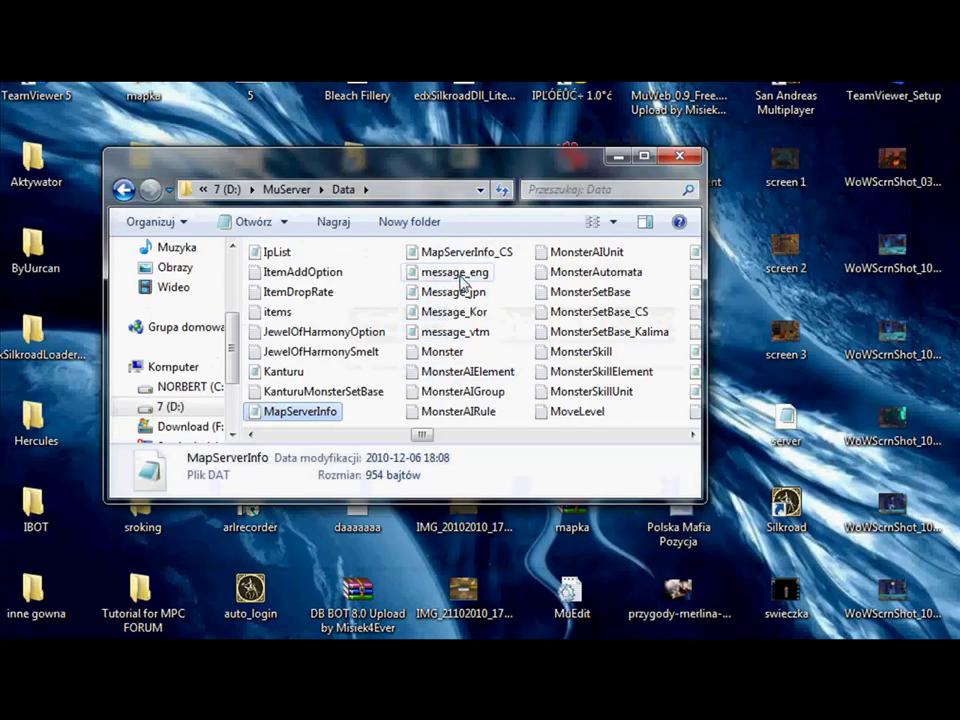
In MapServerInfo_CS, paste 89.76.216.18 over 'ip' on the row 0 and row 19 server entries, then save.
{"action": "left_click", "coordinate": [469, 252]}
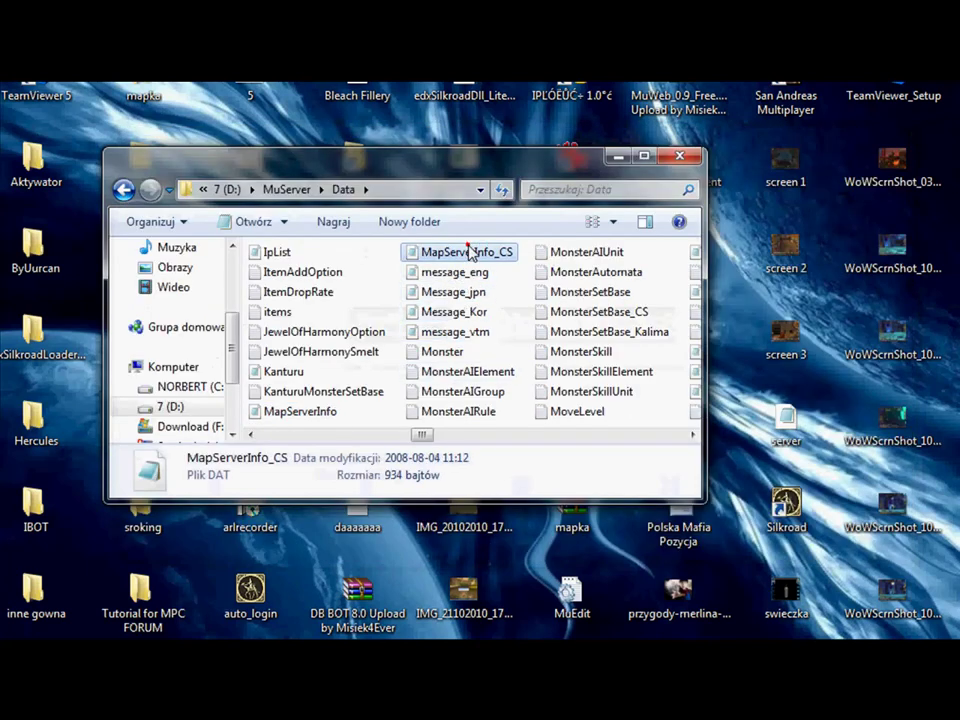
{"action": "double_click", "coordinate": [469, 252]}
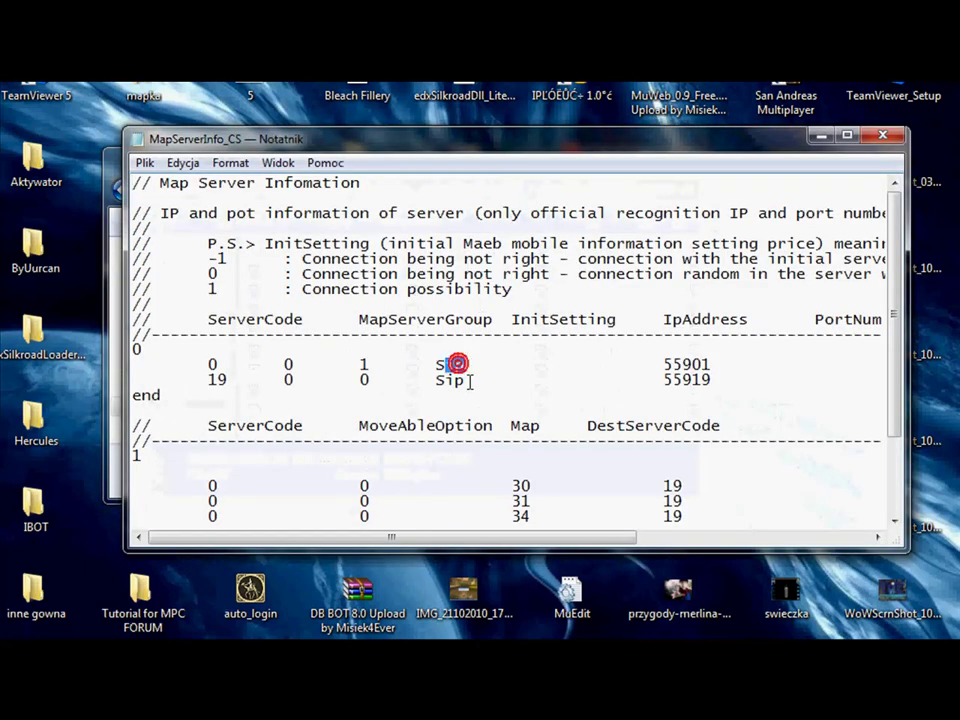
{"action": "type", "text": "89.76.216.18"}
{"action": "left_click_drag", "start_coordinate": [446, 381], "coordinate": [463, 382]}
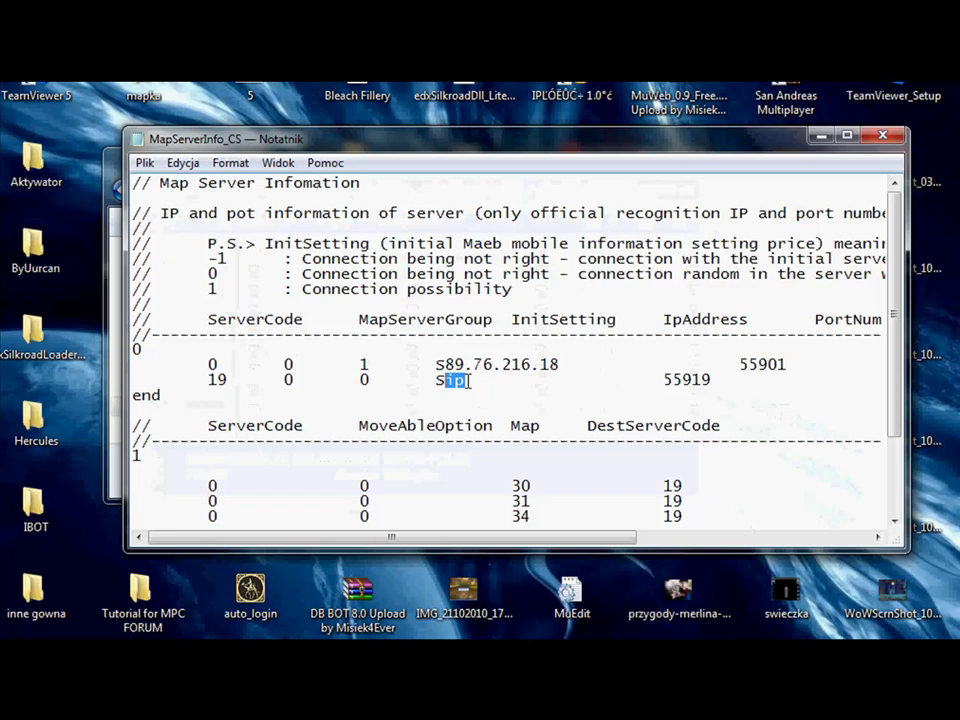
{"action": "type", "text": "89.76.216.18"}
{"action": "left_click_drag", "start_coordinate": [260, 143], "coordinate": [307, 339]}
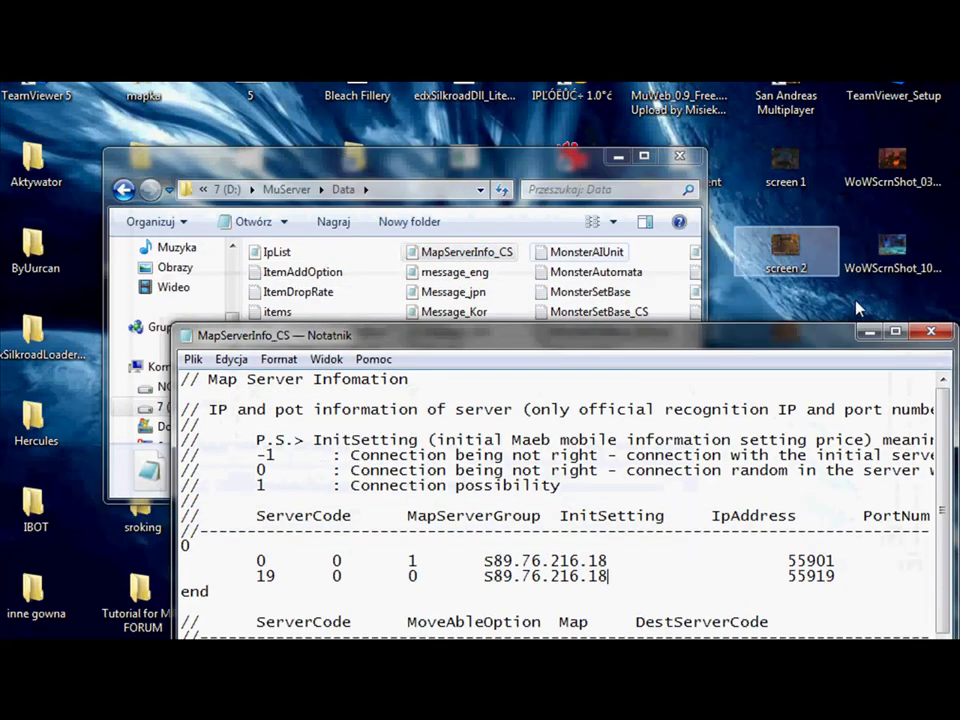
{"action": "left_click", "coordinate": [929, 331]}
{"action": "left_click", "coordinate": [471, 330]}
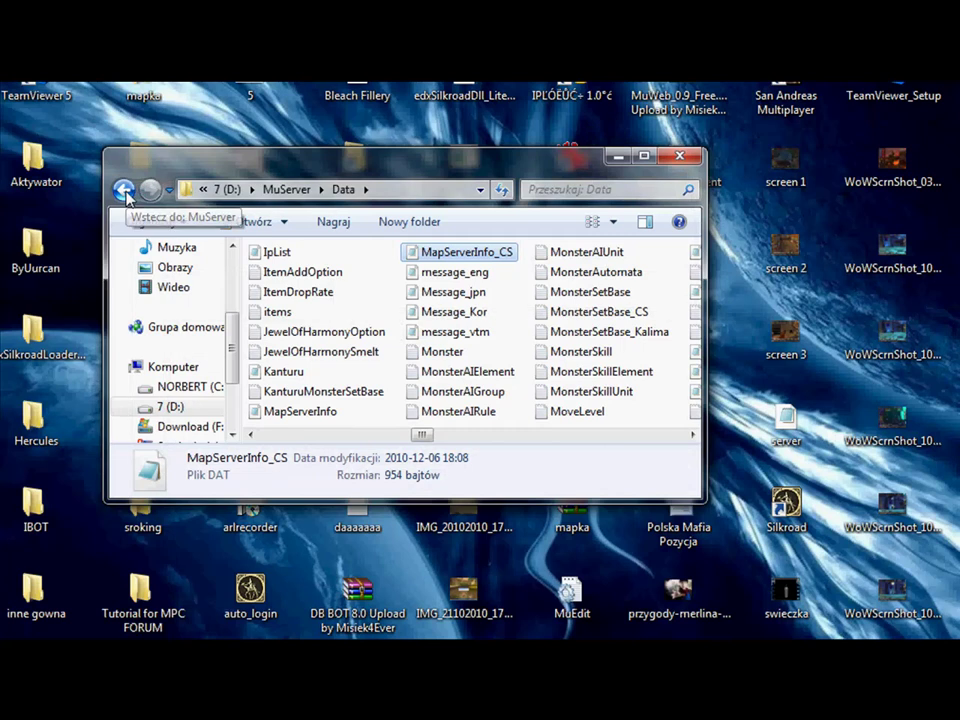
Open commonserver, delete the arrow note, change AddExperience from 1000 to 5000, and save.
{"action": "scroll", "coordinate": [495, 410], "scroll_direction": "up", "scroll_amount": 2}
{"action": "scroll", "coordinate": [489, 411], "scroll_direction": "up", "scroll_amount": 2}
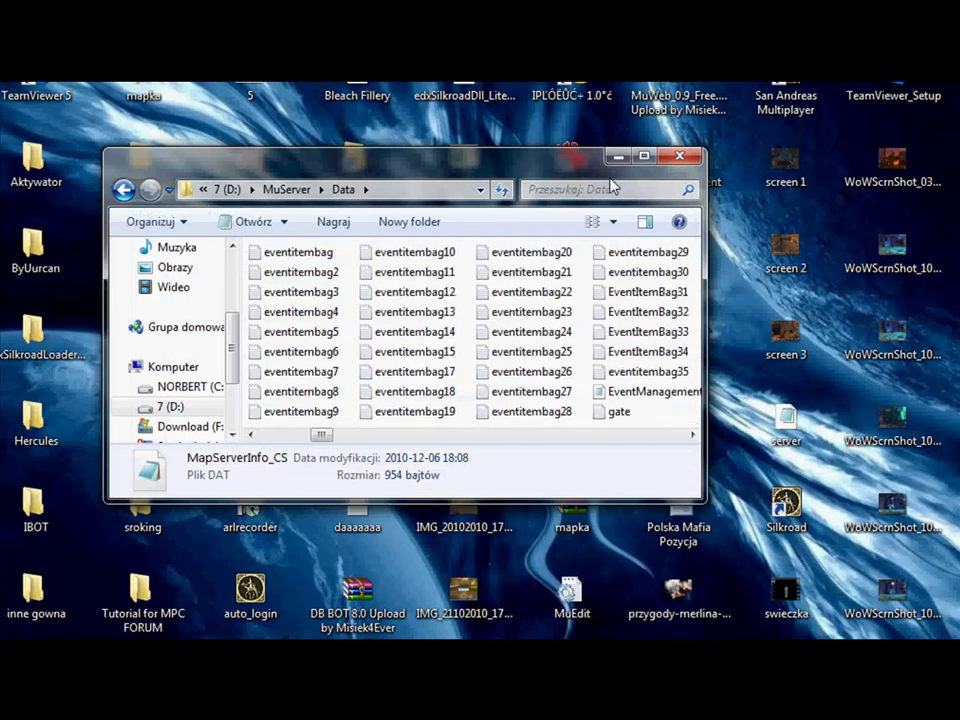
{"action": "left_click", "coordinate": [643, 157]}
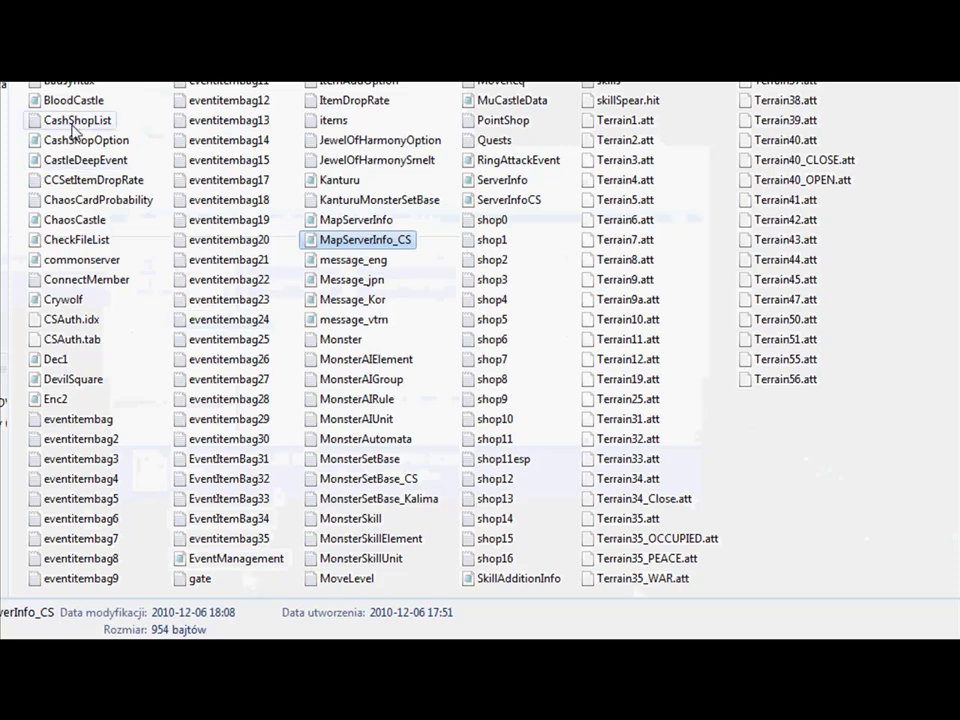
{"action": "left_click", "coordinate": [74, 260]}
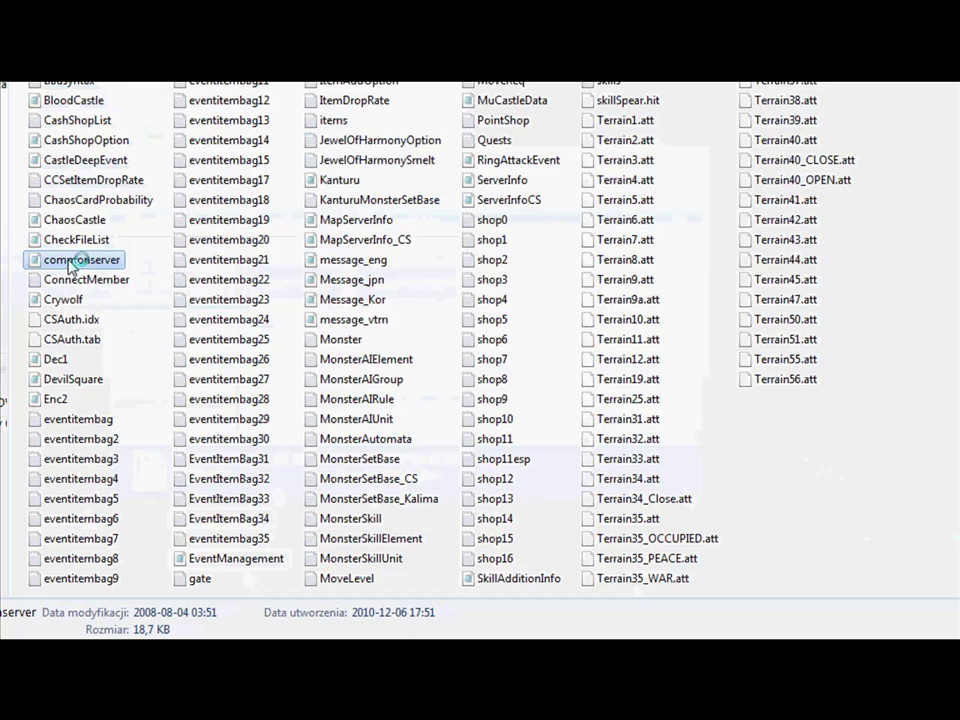
{"action": "double_click", "coordinate": [70, 262]}
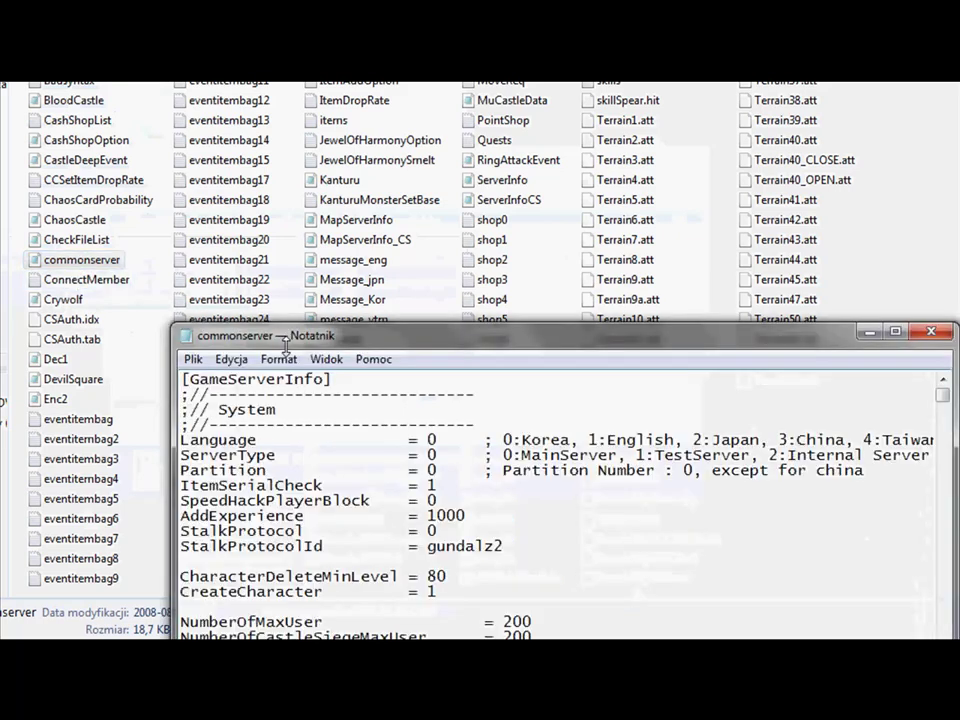
{"action": "left_click_drag", "start_coordinate": [493, 343], "coordinate": [438, 88]}
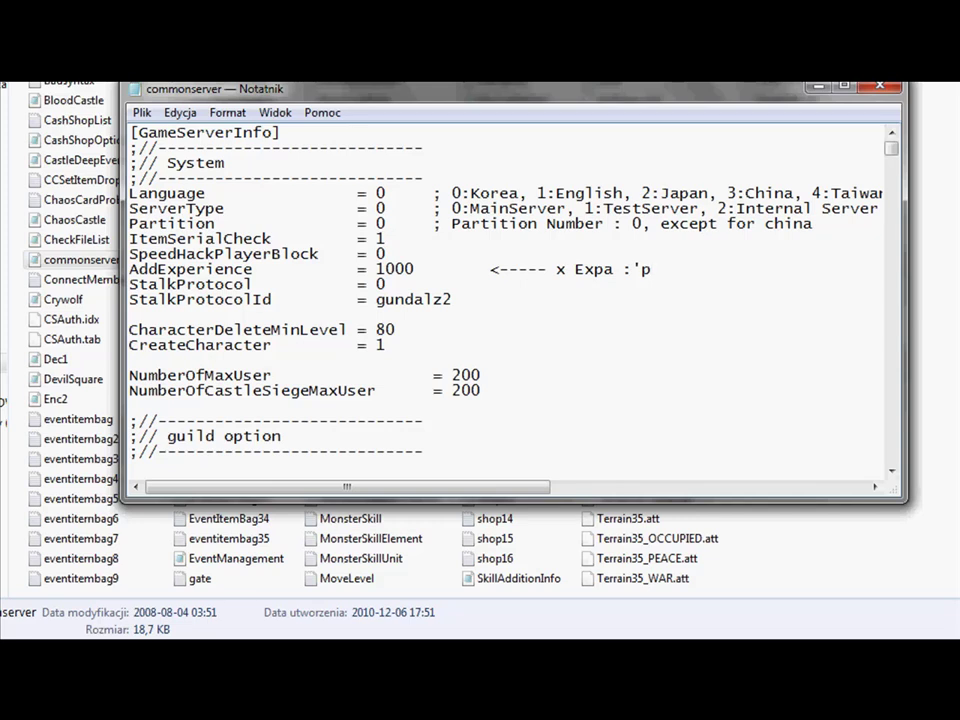
{"action": "key", "text": "BackSpace"}
{"action": "key", "text": "BackSpace"}
{"action": "key", "text": "BackSpace"}
{"action": "key", "text": "BackSpace"}
{"action": "key", "text": "BackSpace"}
{"action": "key", "text": "BackSpace"}
{"action": "key", "text": "BackSpace"}
{"action": "key", "text": "BackSpace"}
{"action": "key", "text": "BackSpace"}
{"action": "key", "text": "BackSpace"}
{"action": "key", "text": "BackSpace"}
{"action": "key", "text": "BackSpace"}
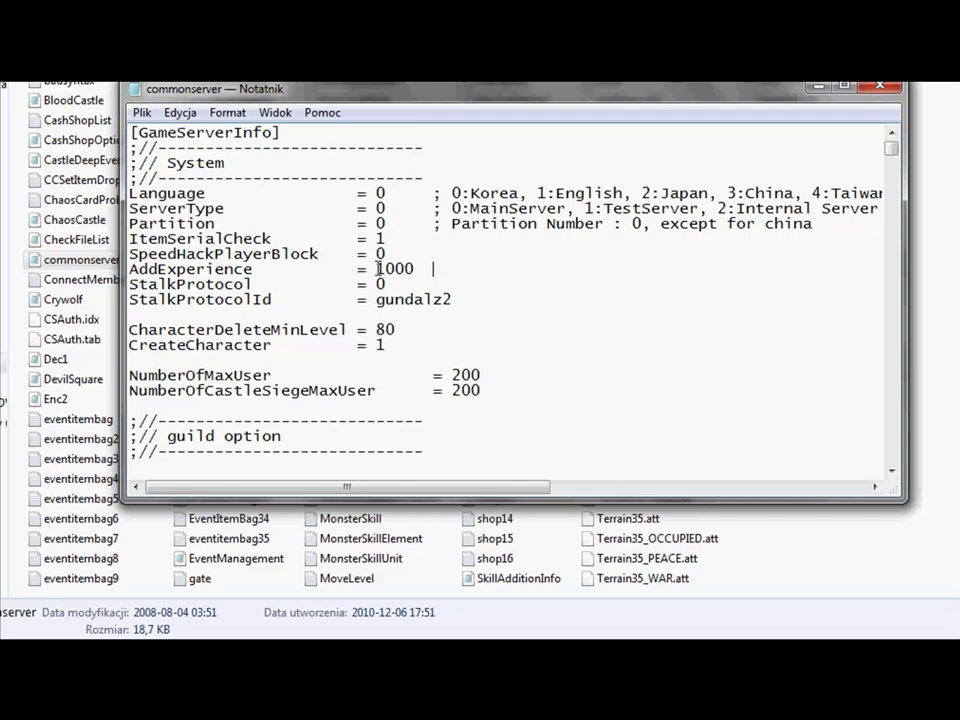
{"action": "left_click_drag", "start_coordinate": [382, 270], "coordinate": [377, 270]}
{"action": "type", "text": "5"}
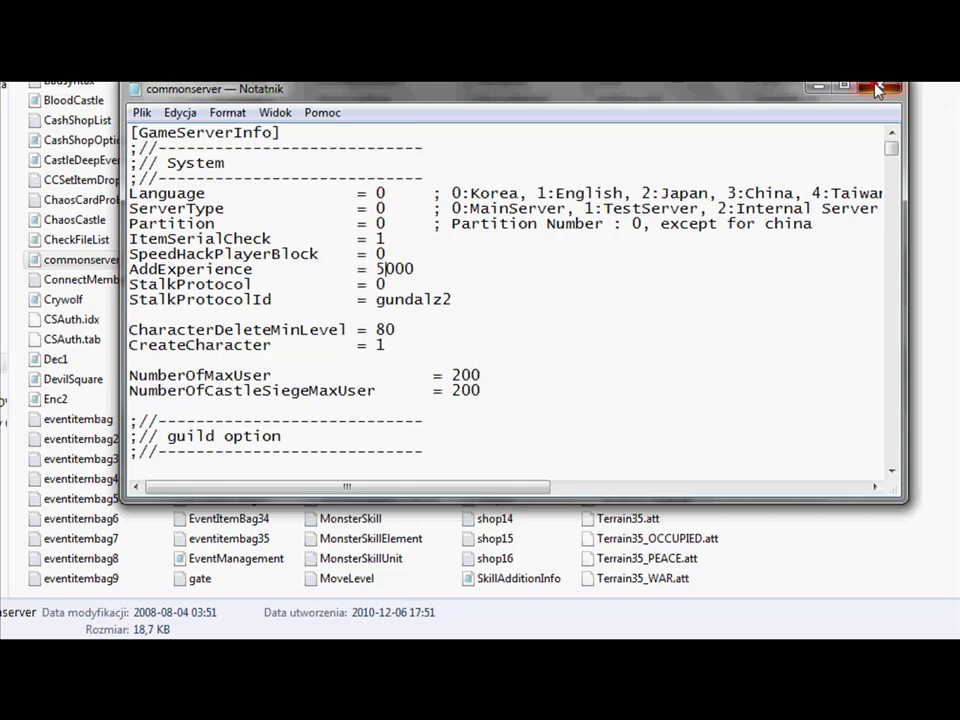
{"action": "left_click", "coordinate": [876, 90]}
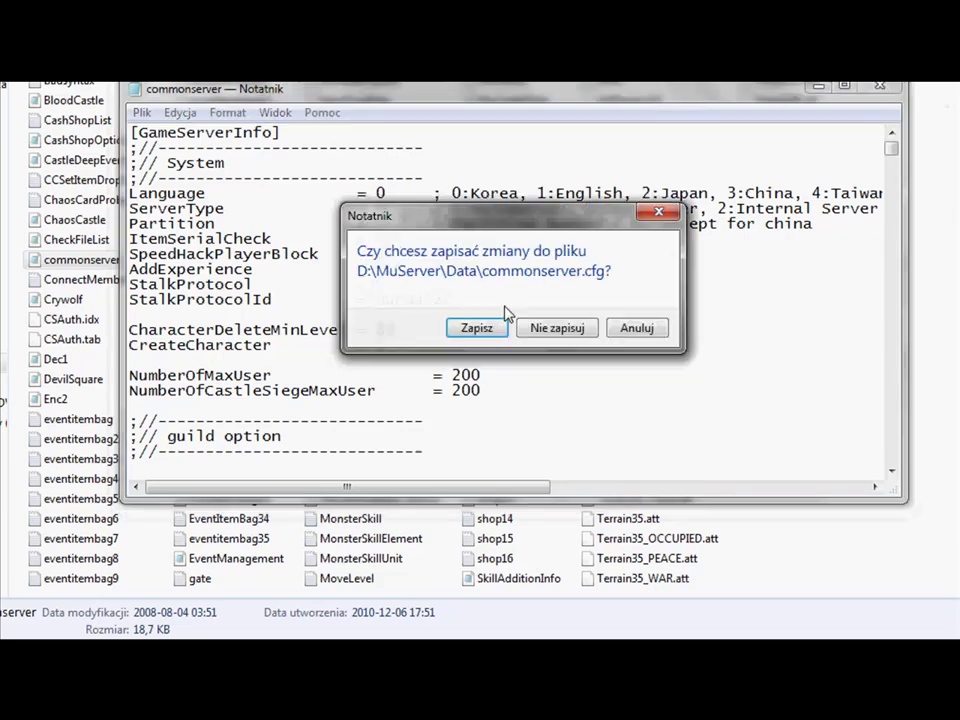
{"action": "left_click", "coordinate": [477, 330]}
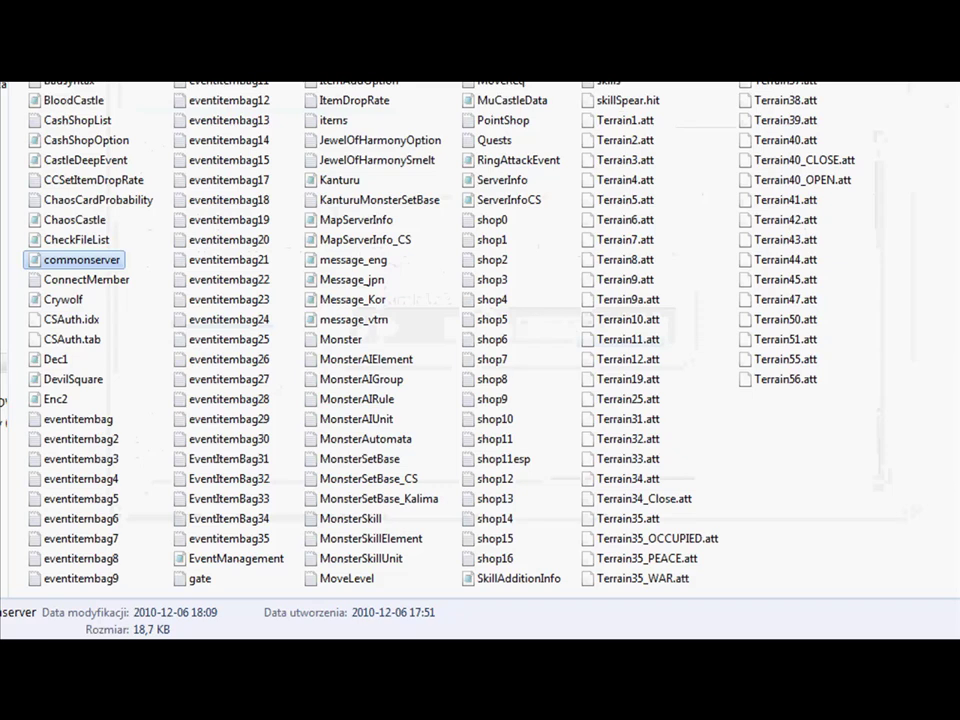
Replace 127.0.0.1 with 89.76.216.18 in IpList and save the file.
{"action": "left_click", "coordinate": [352, 100]}
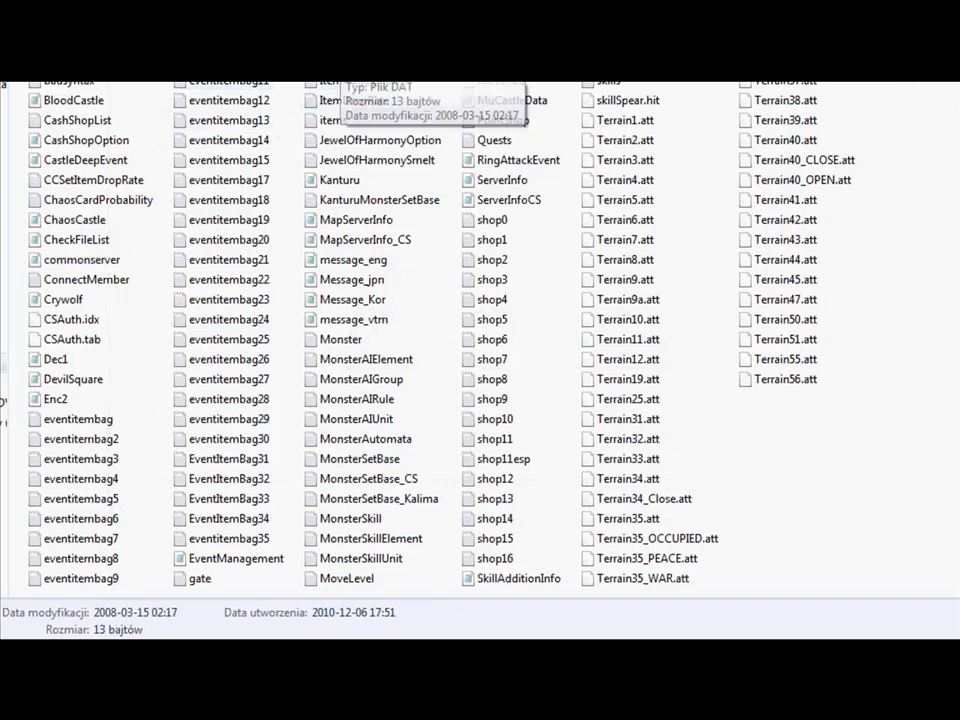
{"action": "key", "text": "Return"}
{"action": "left_click_drag", "start_coordinate": [224, 133], "coordinate": [135, 133]}
{"action": "type", "text": "89.76.216.18"}
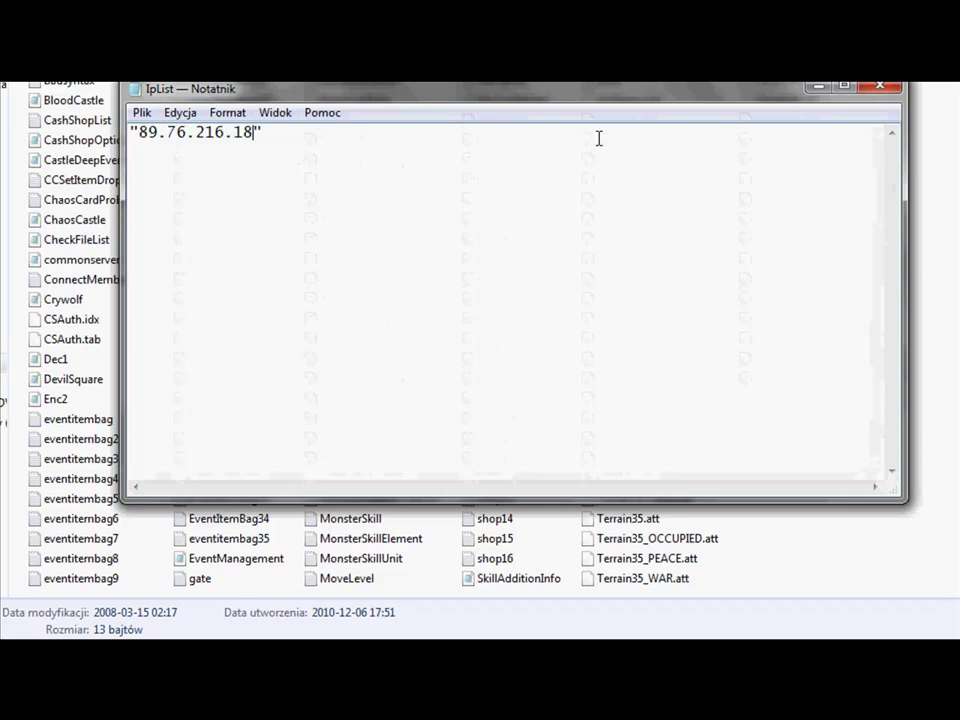
{"action": "left_click", "coordinate": [880, 86]}
{"action": "left_click", "coordinate": [476, 327]}
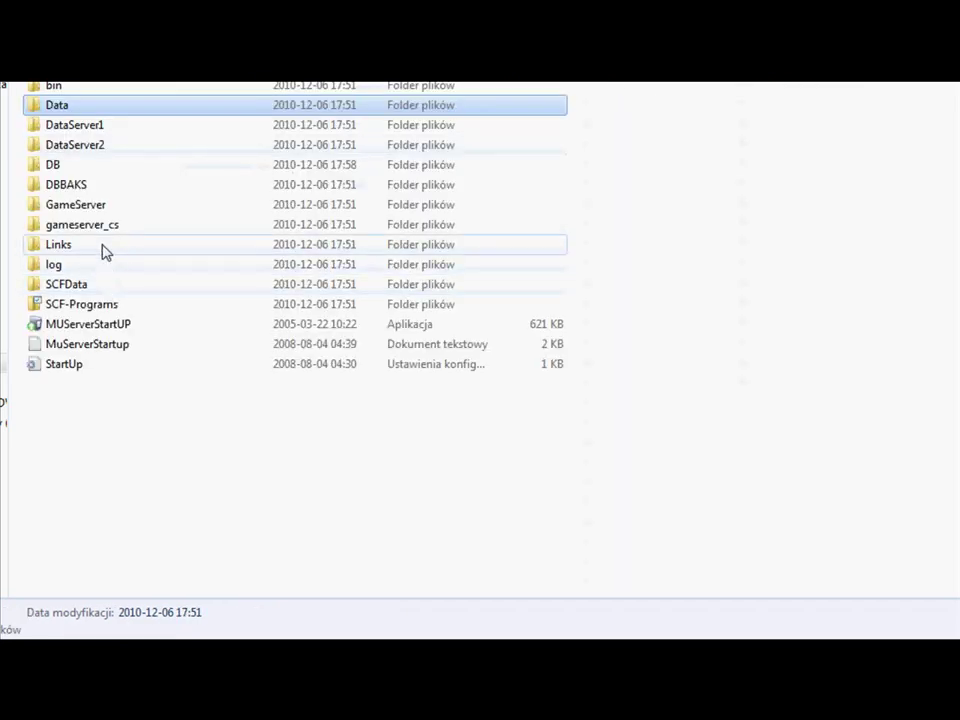
Open the Data folder inside gameserver_cs.
{"action": "left_click", "coordinate": [101, 229]}
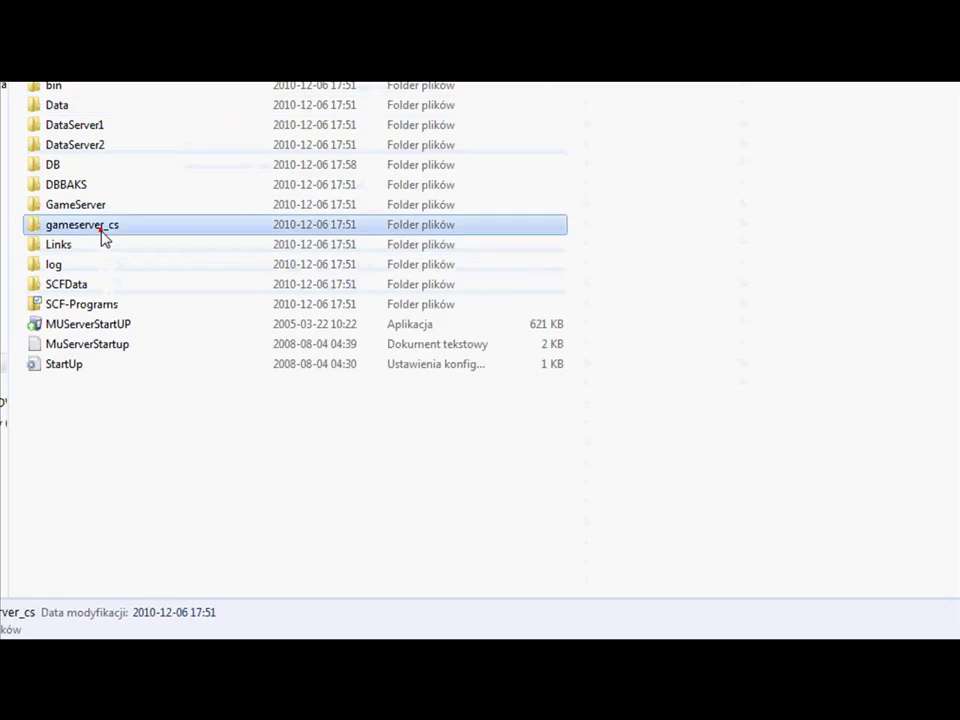
{"action": "double_click", "coordinate": [101, 229]}
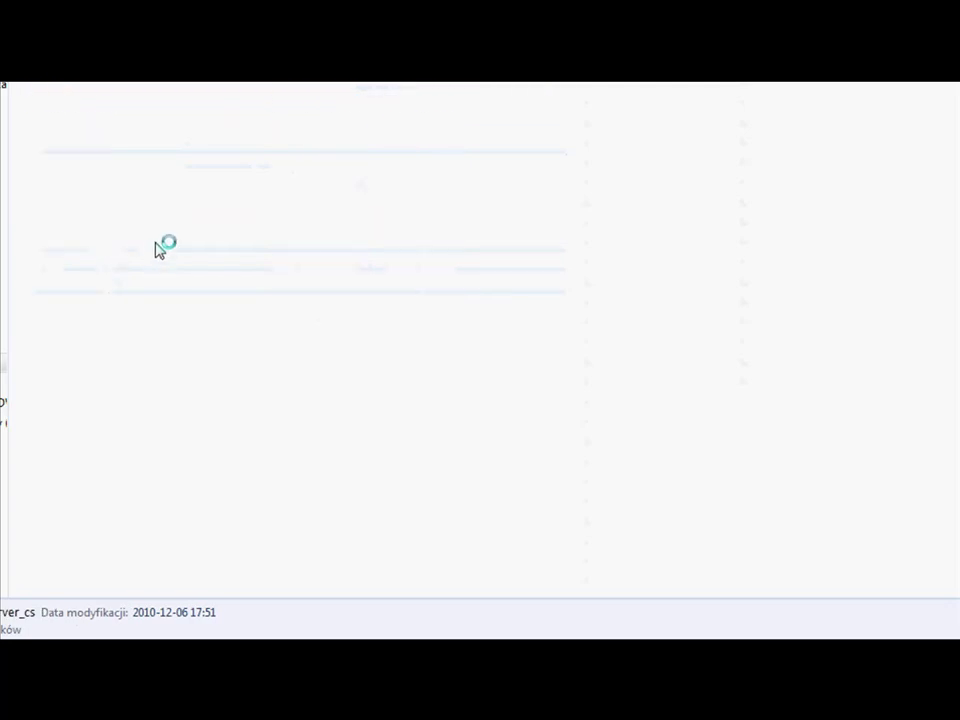
{"action": "left_click", "coordinate": [75, 88]}
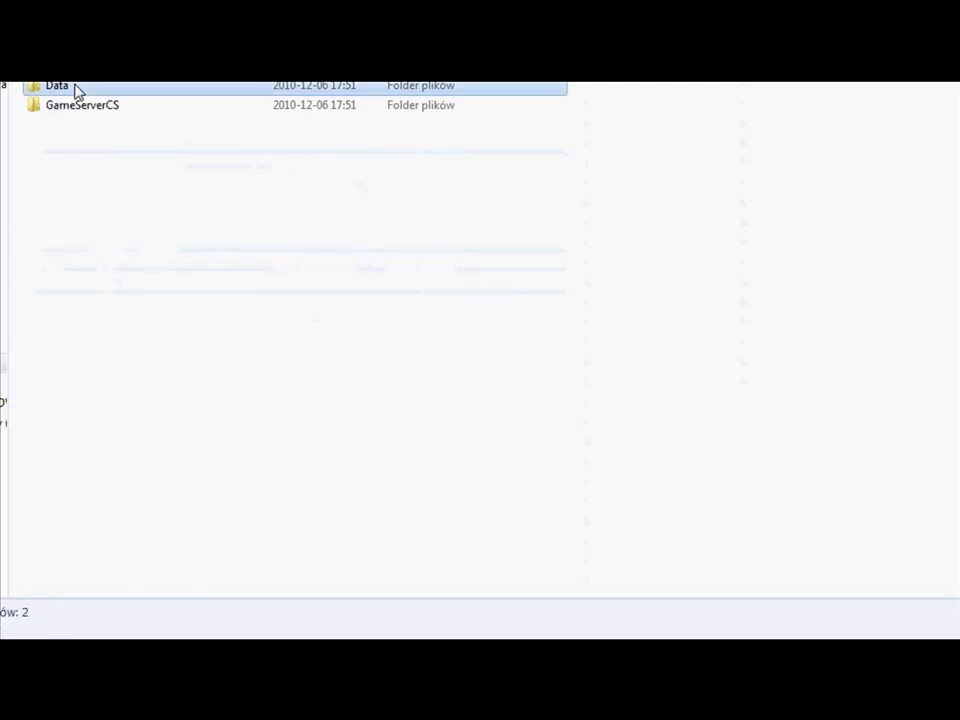
{"action": "double_click", "coordinate": [75, 88]}
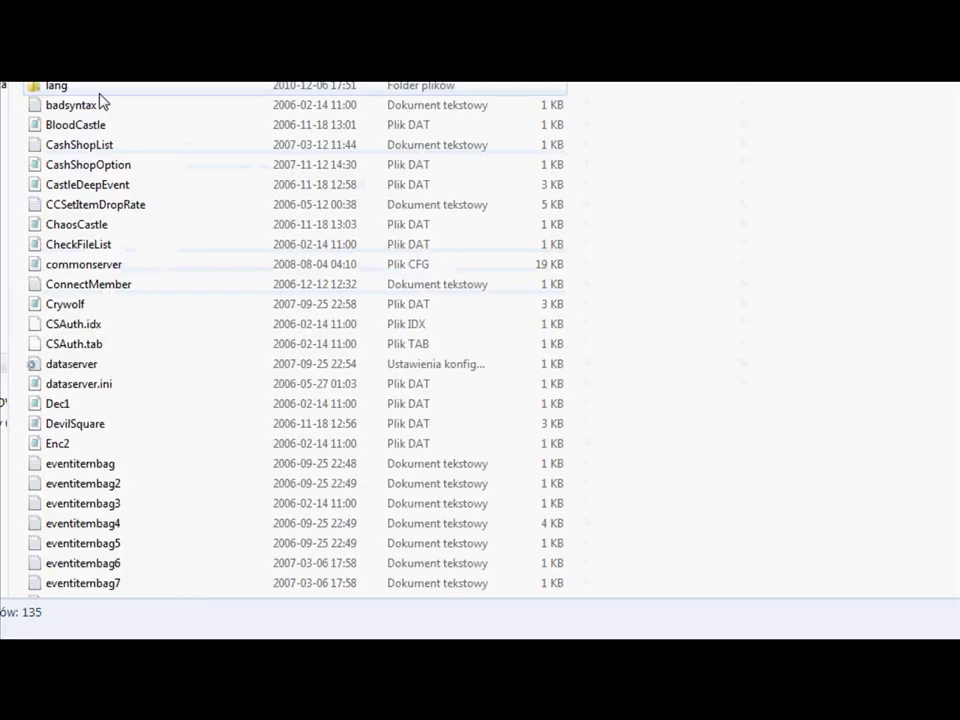
{"action": "scroll", "coordinate": [100, 160], "scroll_direction": "down", "scroll_amount": 15}
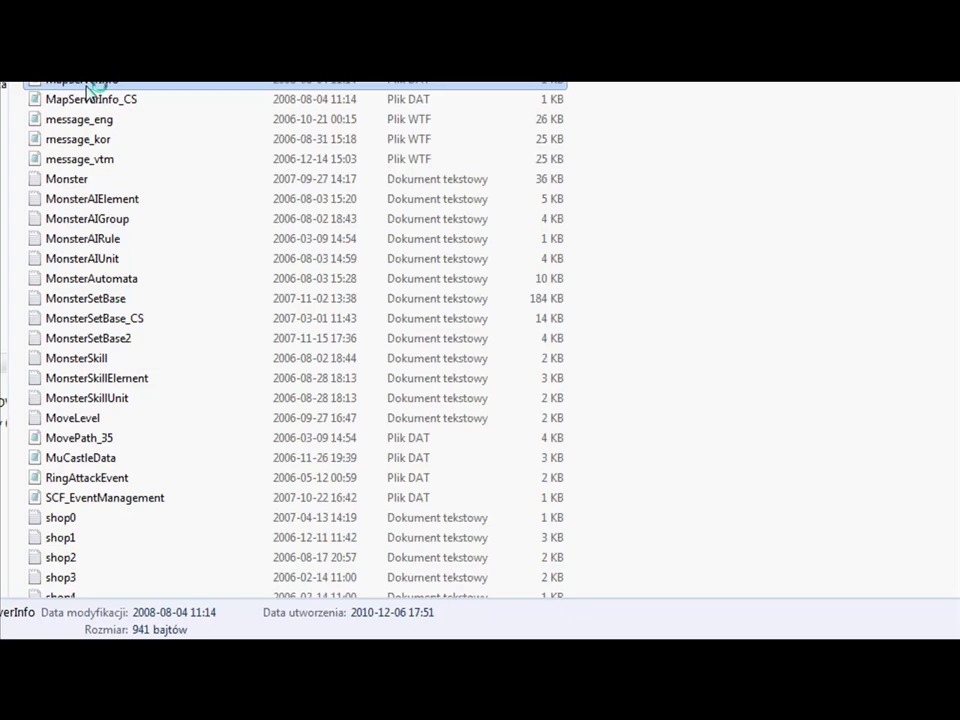
Paste 89.76.216.18 over the first server row's ip in this MapServerInfo and save it.
{"action": "double_click", "coordinate": [80, 85]}
{"action": "left_click_drag", "start_coordinate": [464, 314], "coordinate": [447, 333]}
{"action": "type", "text": "89.76.216.18"}
{"action": "type", "text": "89.76.216.18"}
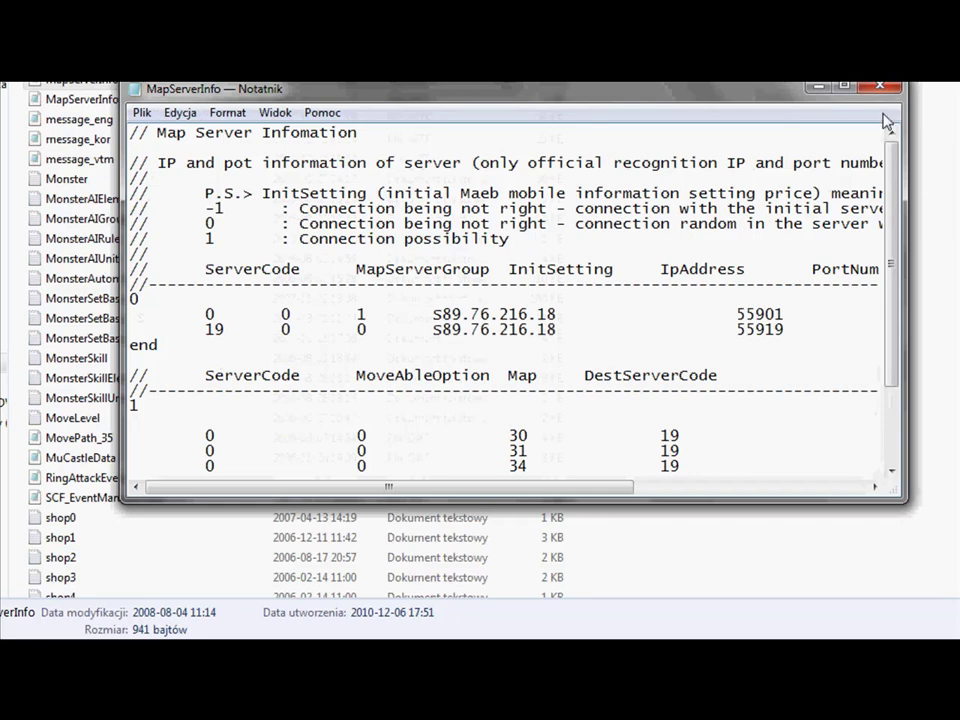
{"action": "left_click", "coordinate": [880, 87]}
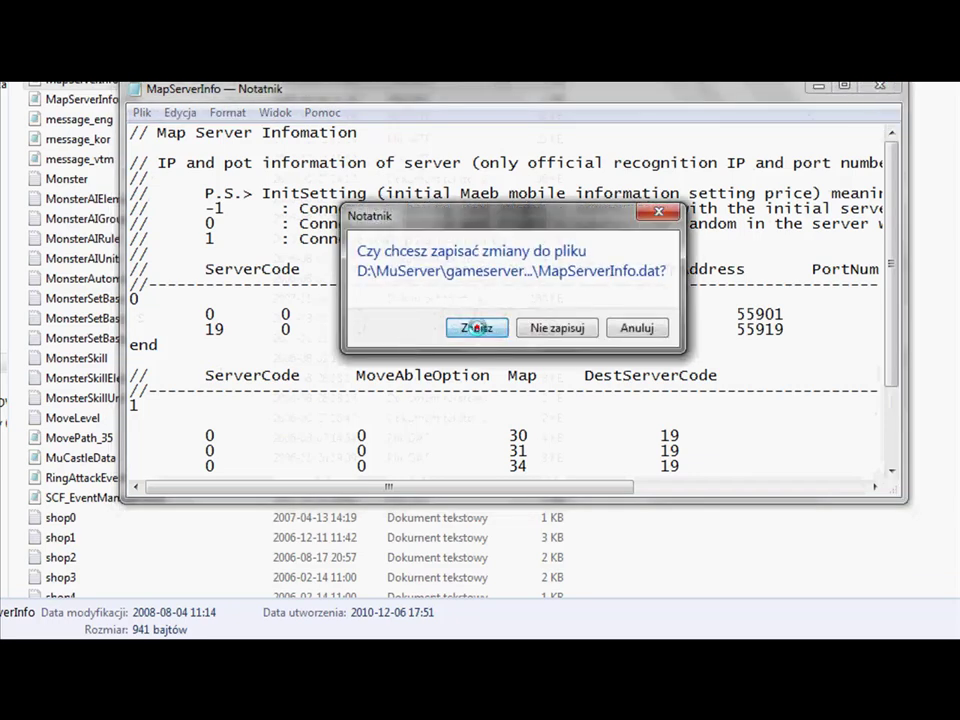
{"action": "left_click", "coordinate": [477, 327]}
{"action": "scroll", "coordinate": [345, 338], "scroll_direction": "up", "scroll_amount": 5}
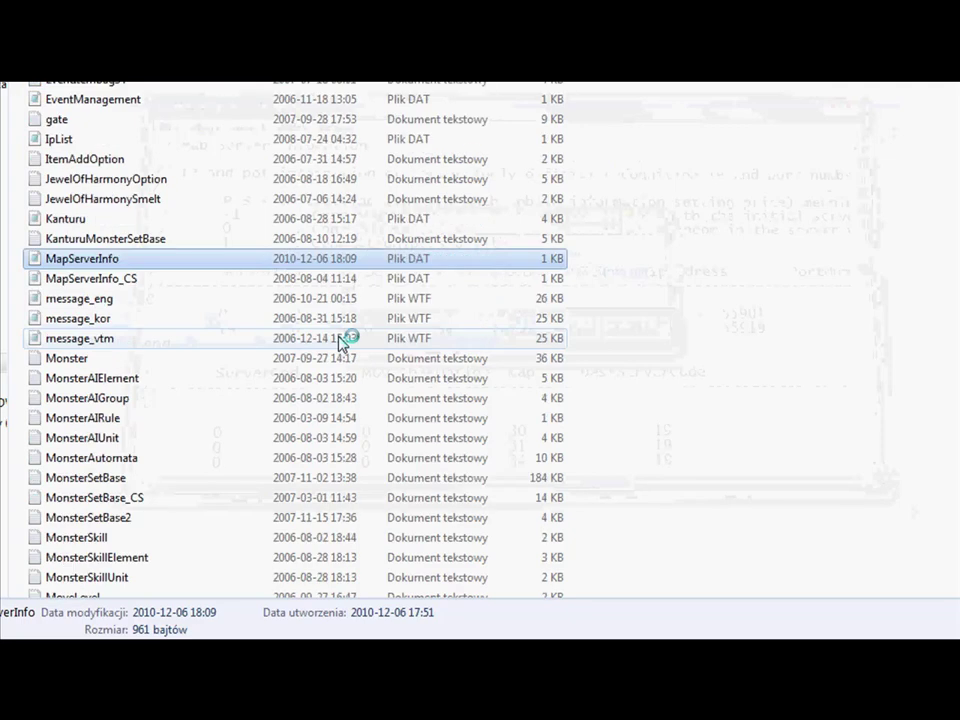
{"action": "left_click", "coordinate": [87, 257]}
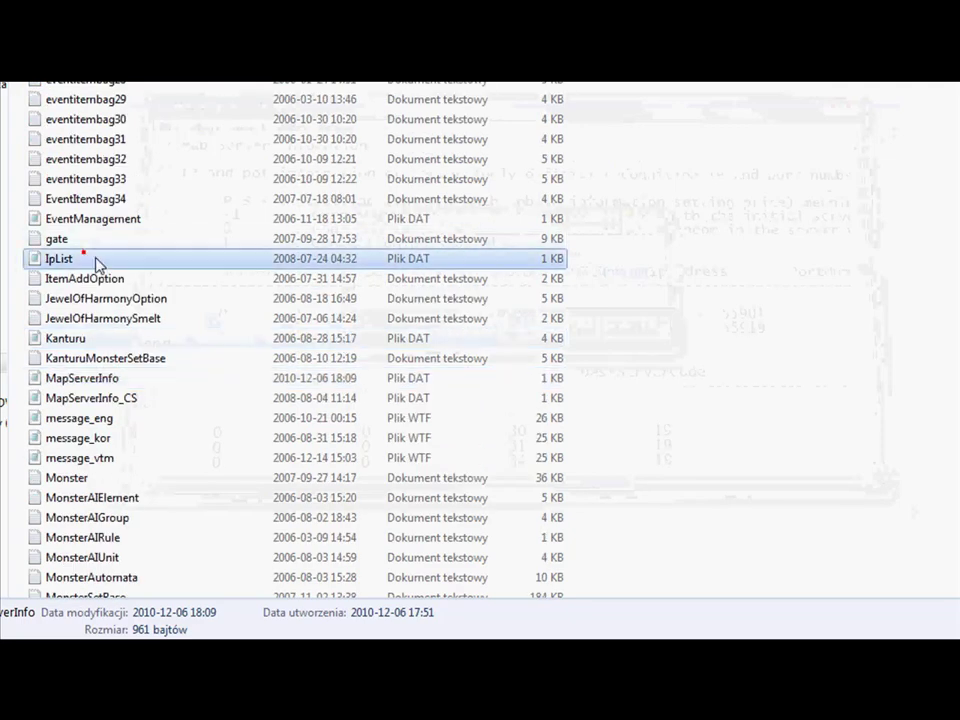
{"action": "double_click", "coordinate": [75, 258]}
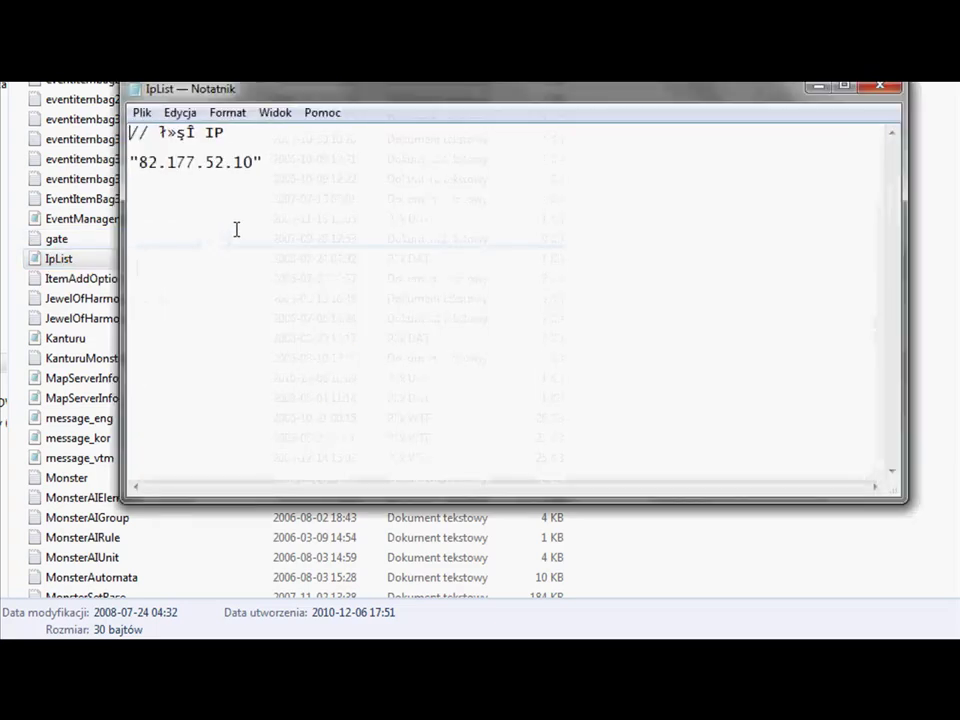
{"action": "left_click_drag", "start_coordinate": [251, 164], "coordinate": [140, 161]}
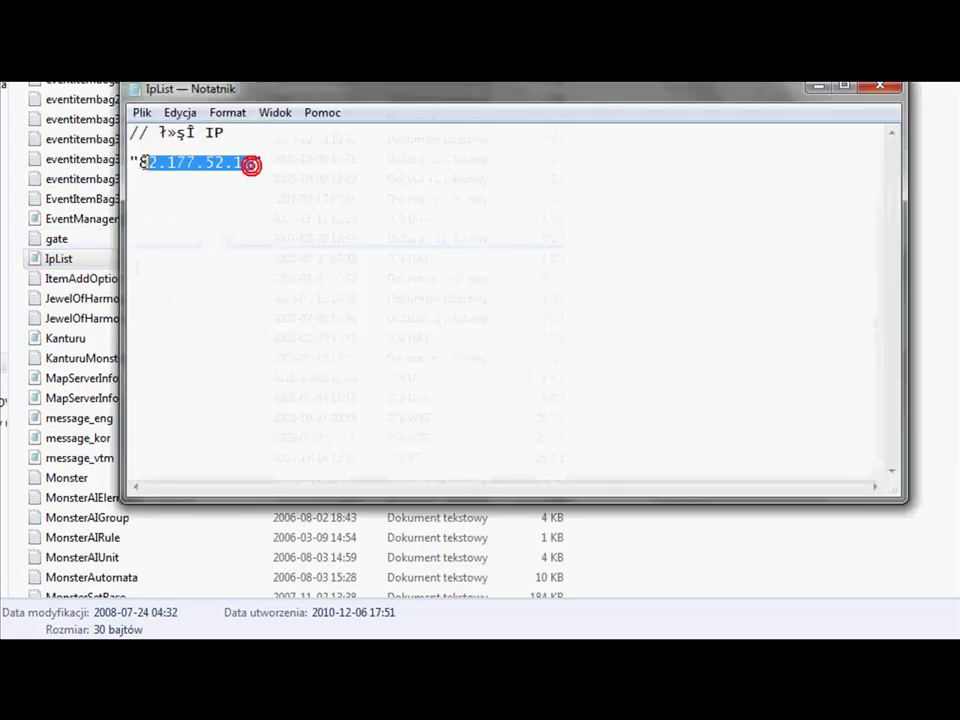
{"action": "type", "text": "89.76.216.18"}
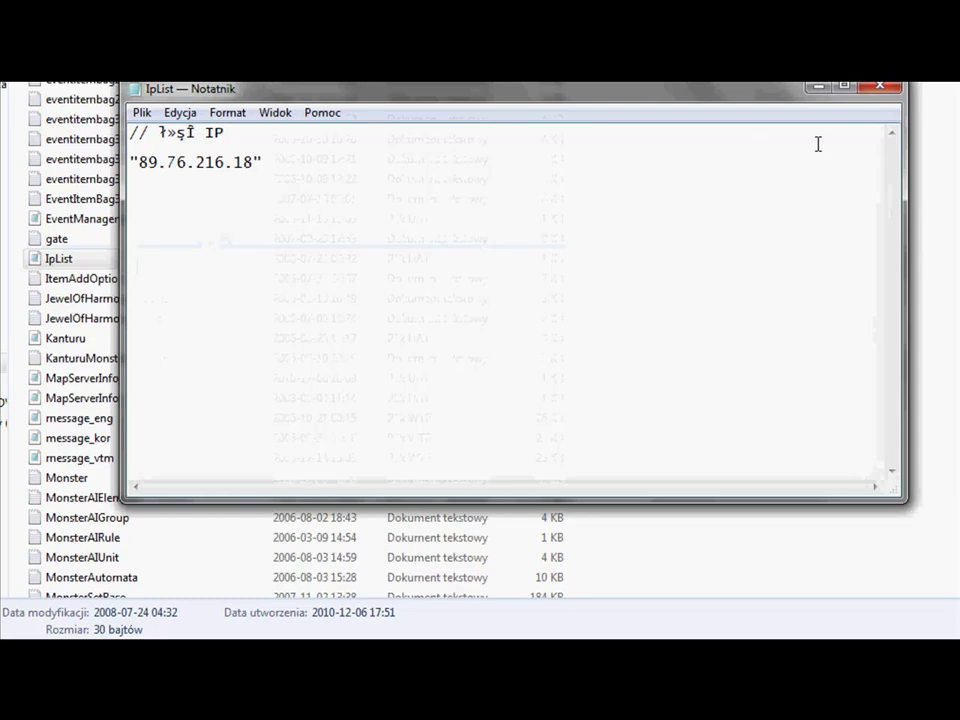
{"action": "left_click", "coordinate": [879, 90]}
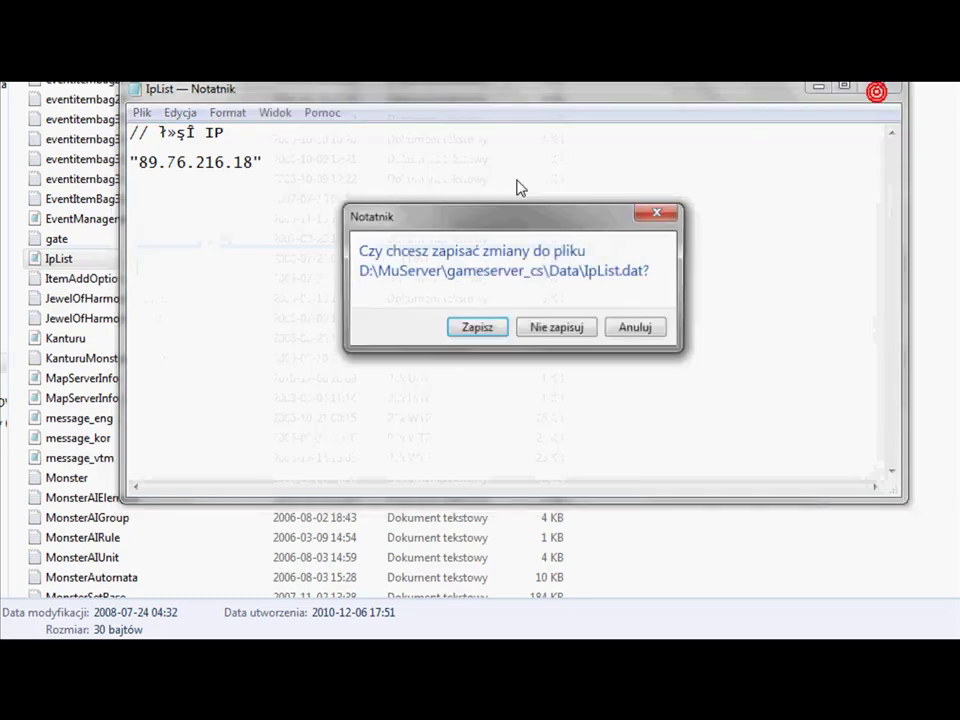
{"action": "left_click", "coordinate": [479, 321]}
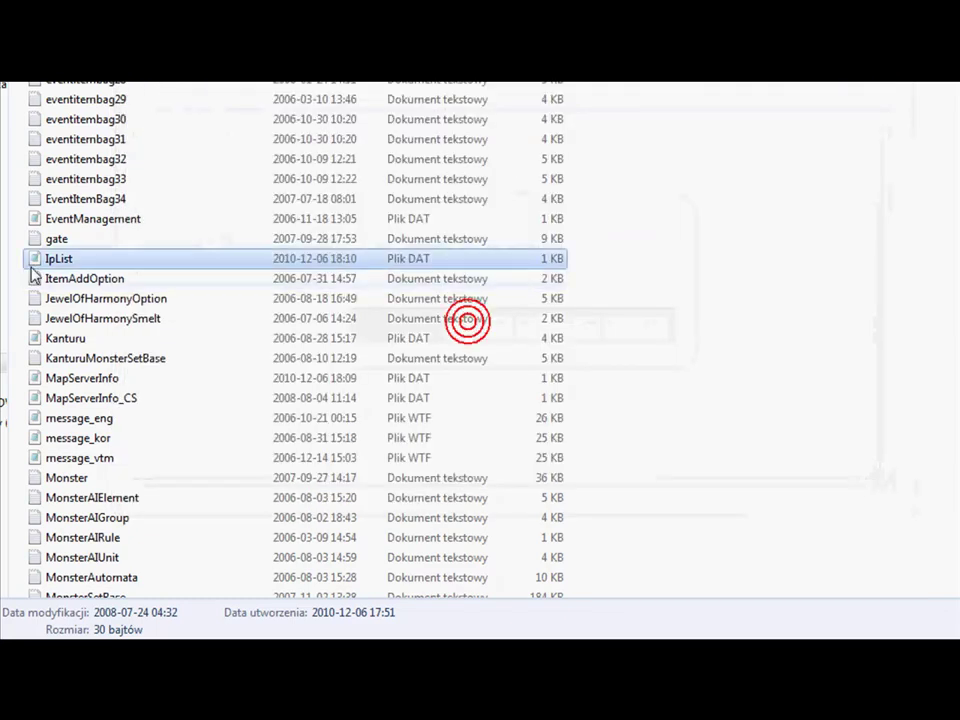
Open commonserver in Notepad and close it without changes.
{"action": "scroll", "coordinate": [73, 265], "scroll_direction": "up", "scroll_amount": 5}
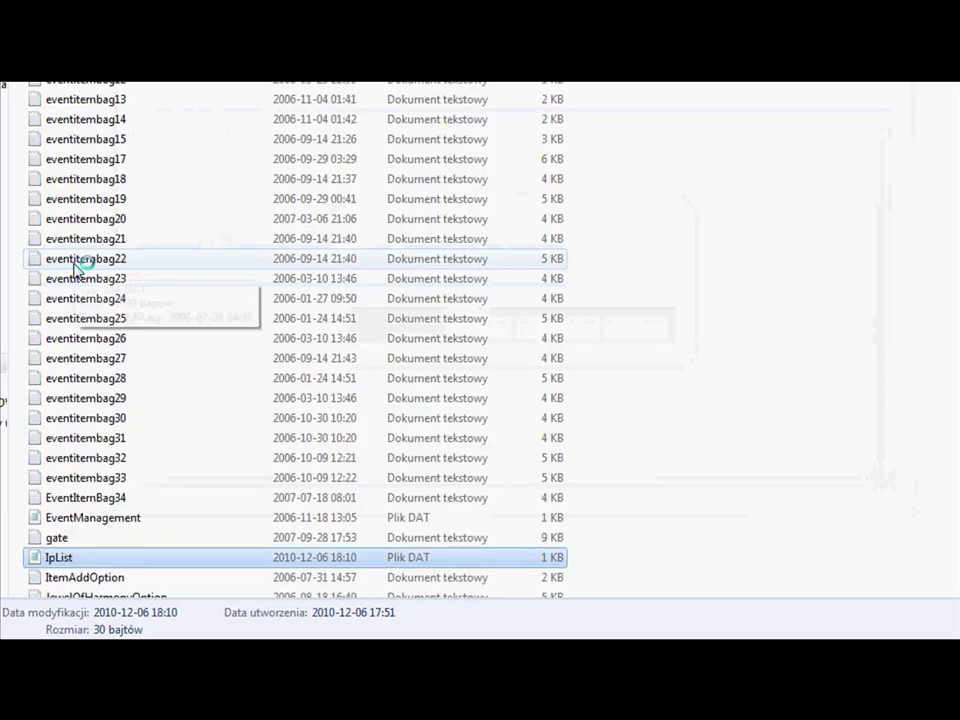
{"action": "scroll", "coordinate": [77, 268], "scroll_direction": "up", "scroll_amount": 10}
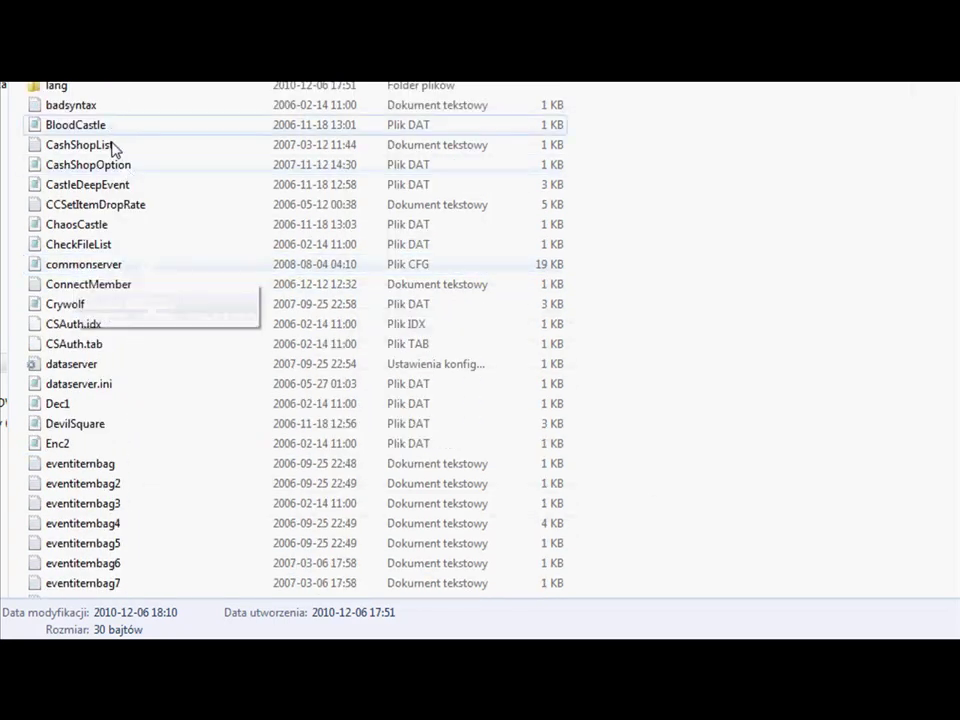
{"action": "left_click", "coordinate": [92, 271]}
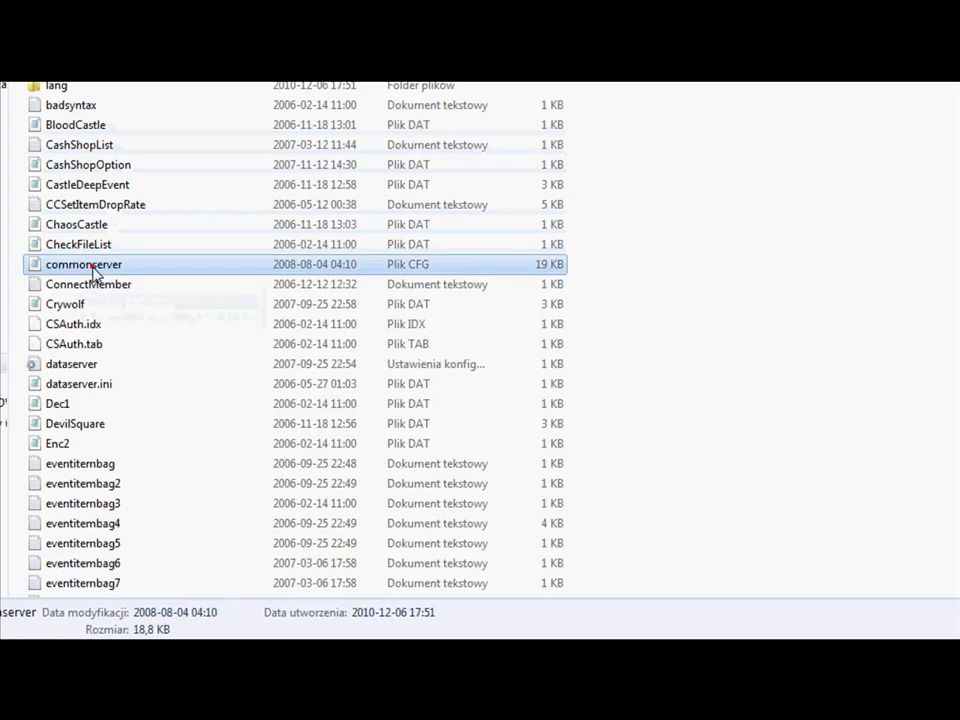
{"action": "double_click", "coordinate": [92, 266]}
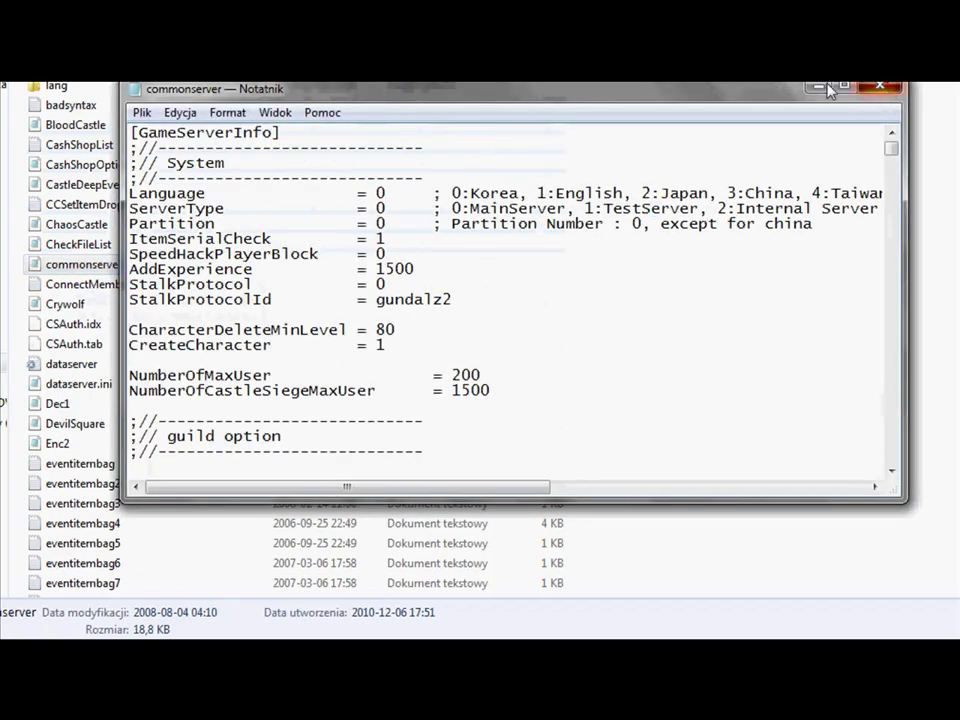
{"action": "left_click", "coordinate": [880, 86]}
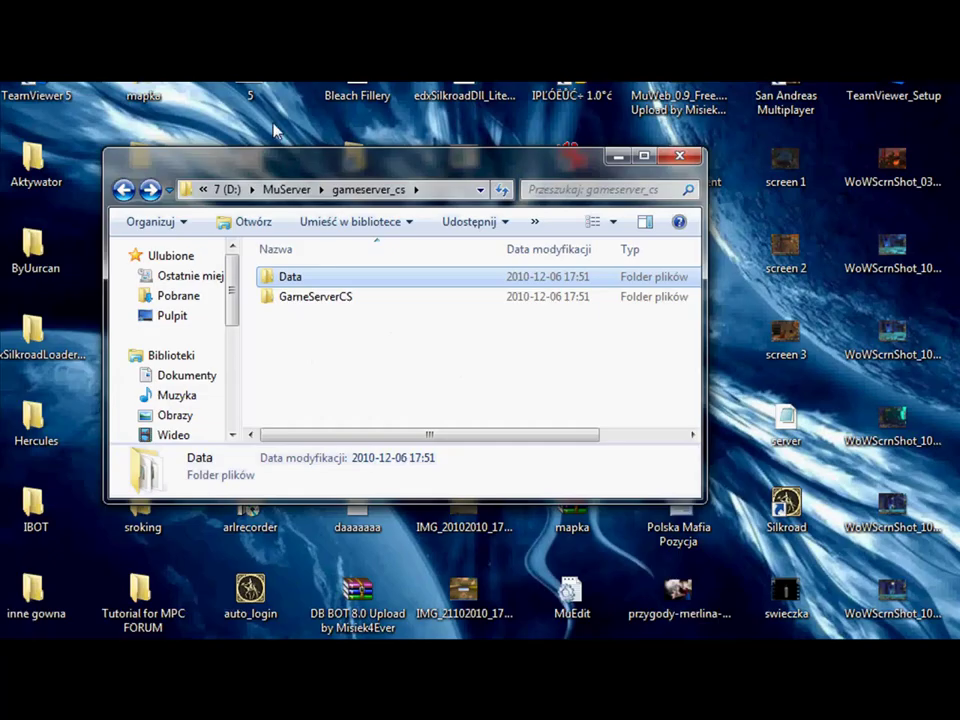
Go into gameserver_cs\GameServerCS, check the settings file, and select SCF_CSConnect.
{"action": "left_click_drag", "start_coordinate": [278, 172], "coordinate": [226, 126]}
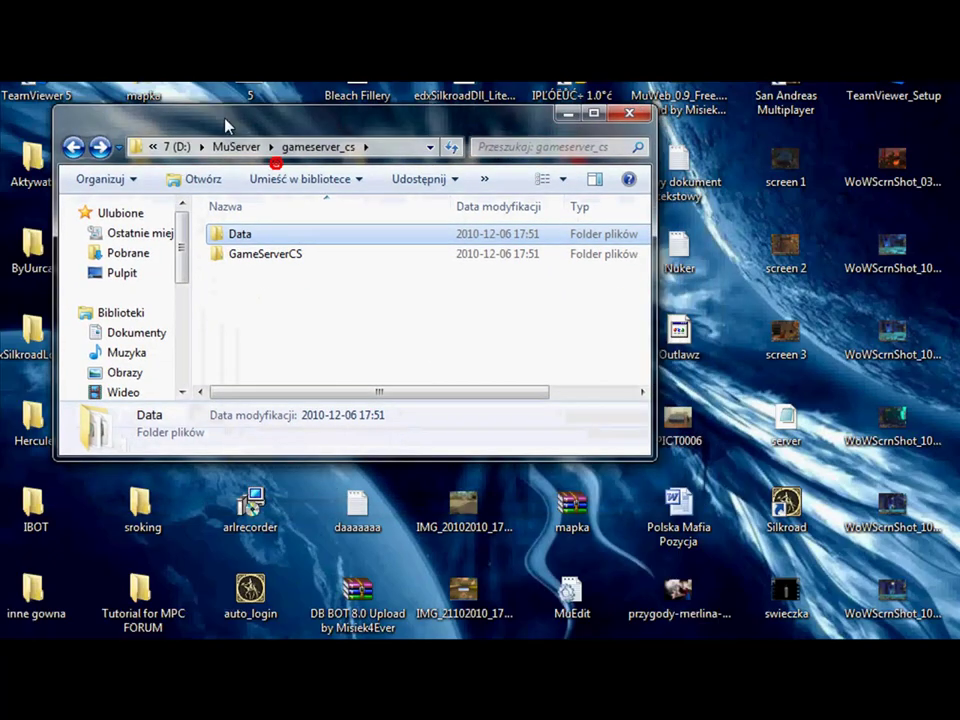
{"action": "double_click", "coordinate": [248, 234]}
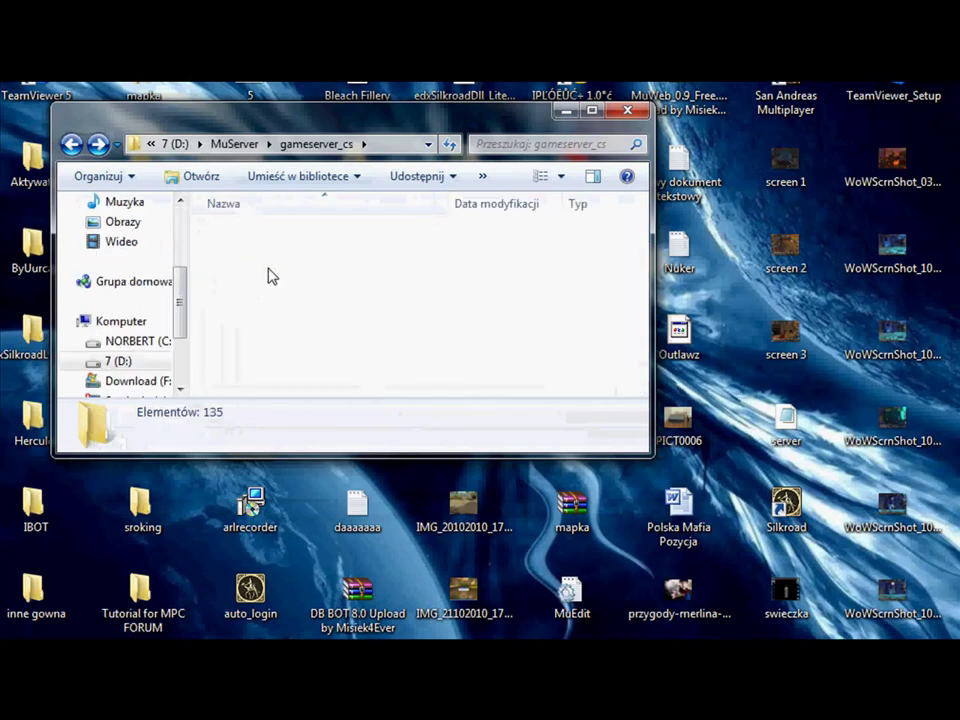
{"action": "double_click", "coordinate": [265, 253]}
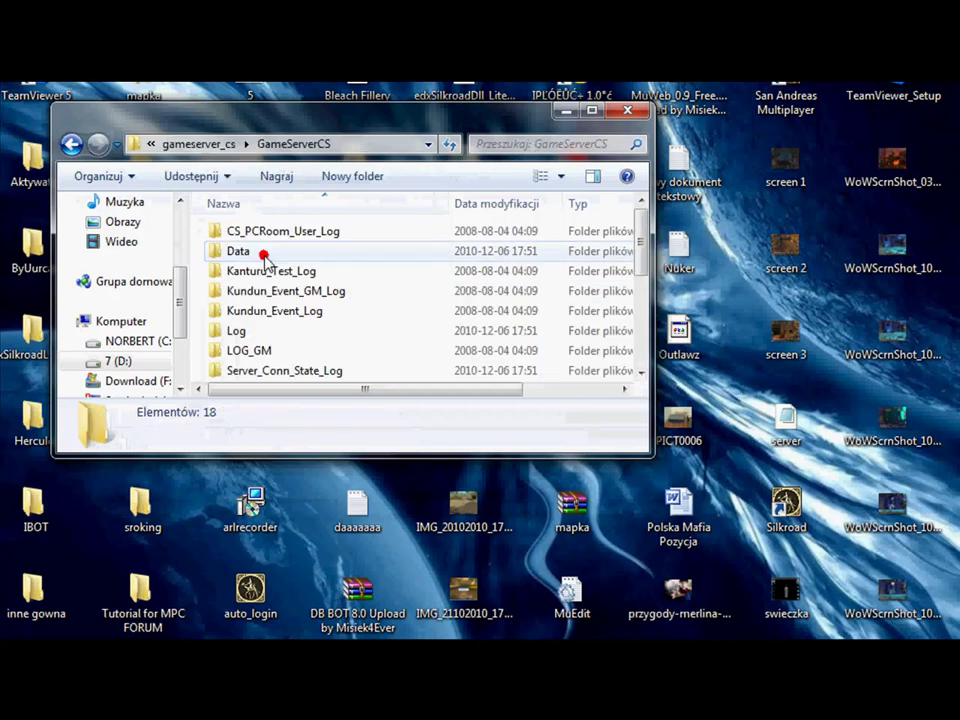
{"action": "left_click", "coordinate": [280, 290]}
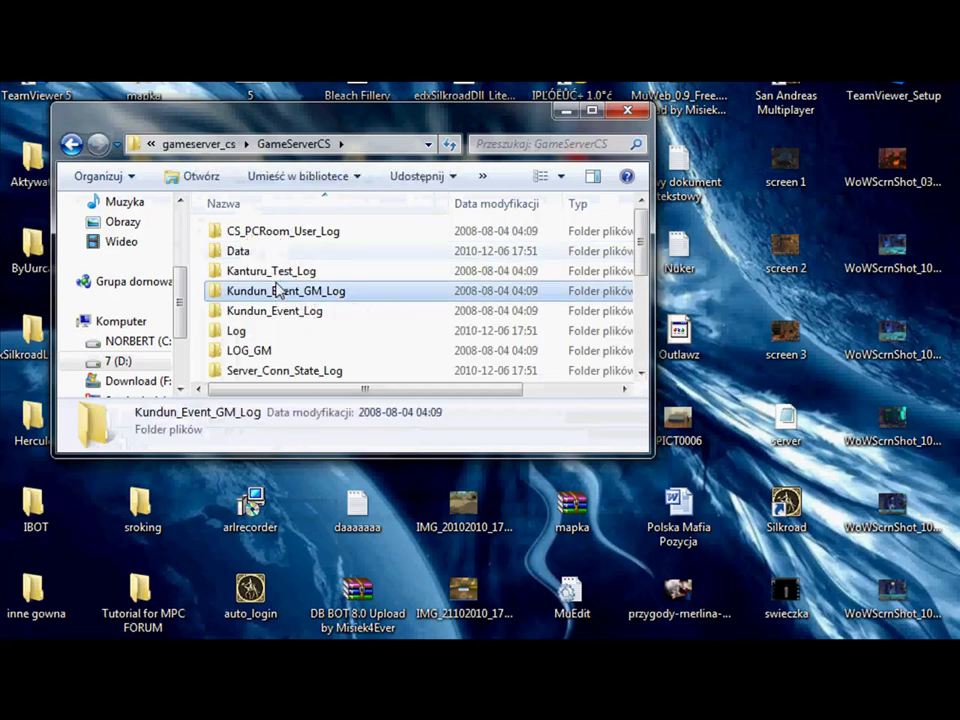
{"action": "scroll", "coordinate": [280, 290], "scroll_direction": "down", "scroll_amount": 4}
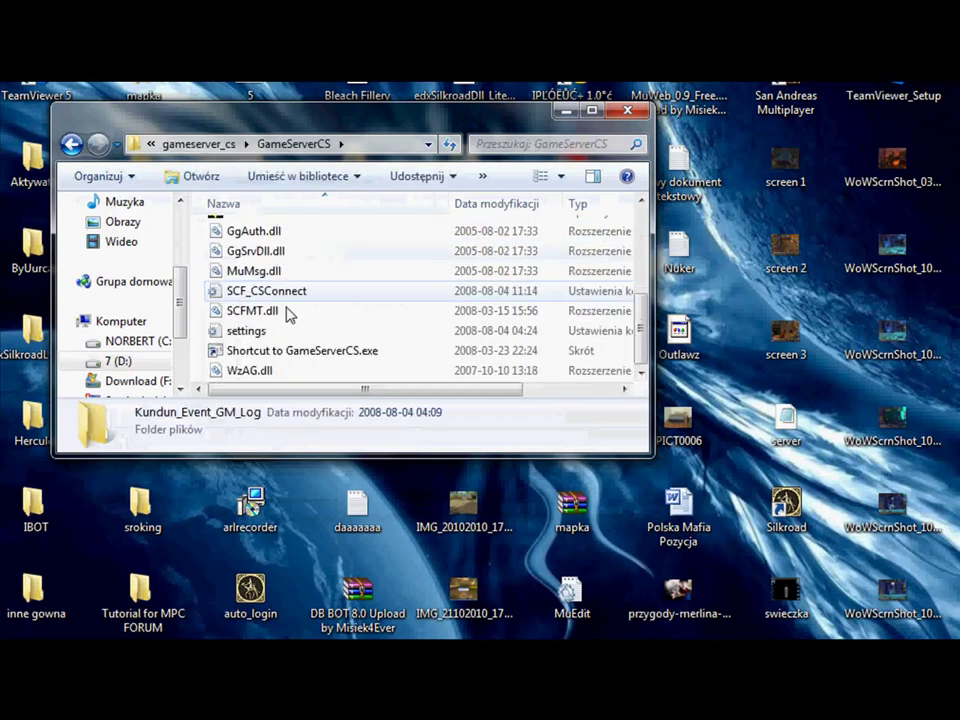
{"action": "left_click", "coordinate": [283, 332]}
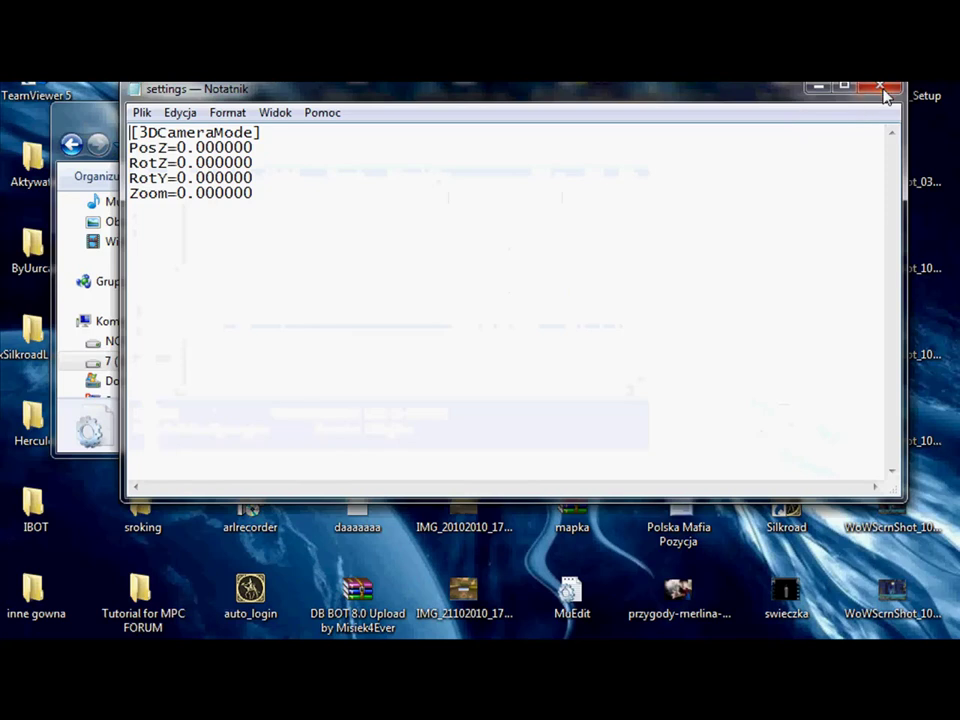
{"action": "left_click", "coordinate": [884, 95]}
{"action": "left_click", "coordinate": [293, 292]}
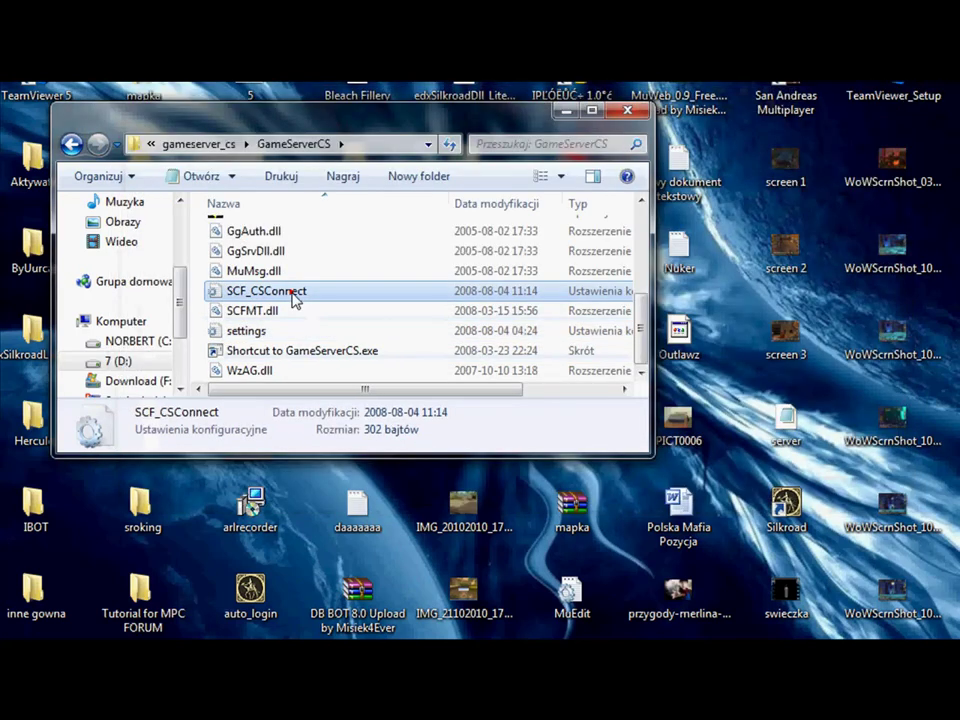
In SCF_CSConnect, set SCFHost to 89.76.216.18, enter the new SQL username and password, and save.
{"action": "double_click", "coordinate": [293, 292]}
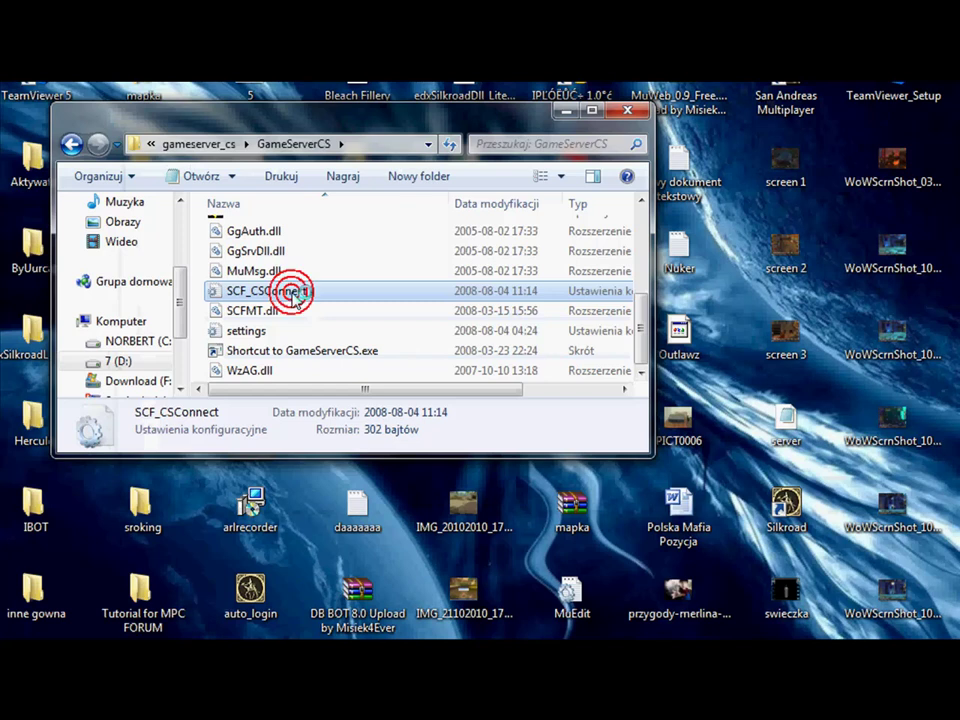
{"action": "left_click_drag", "start_coordinate": [313, 102], "coordinate": [302, 197]}
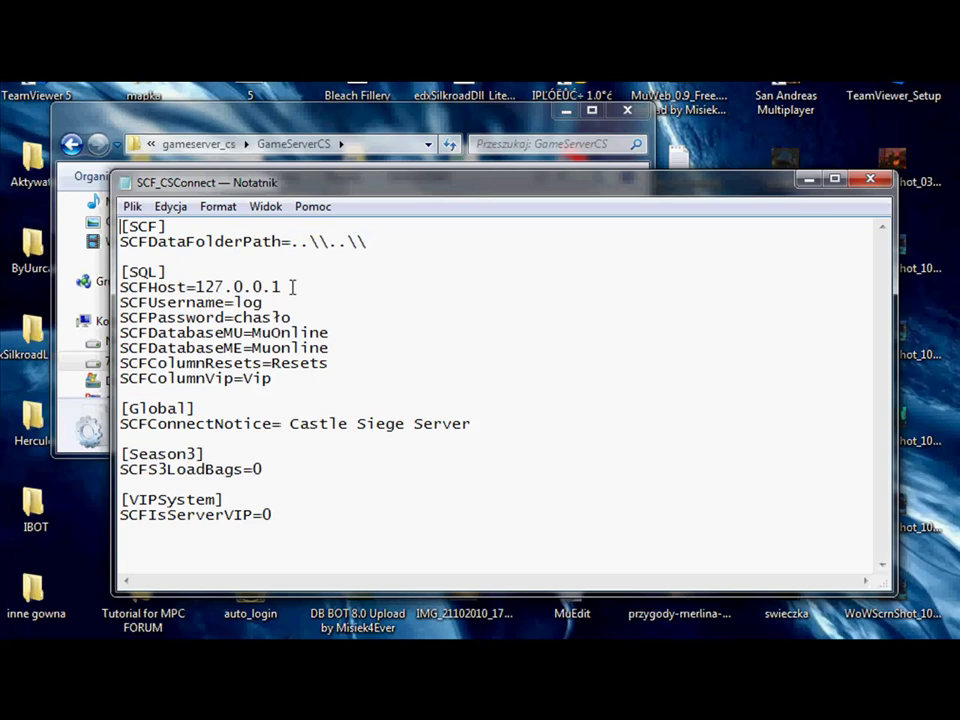
{"action": "left_click_drag", "start_coordinate": [290, 287], "coordinate": [199, 286]}
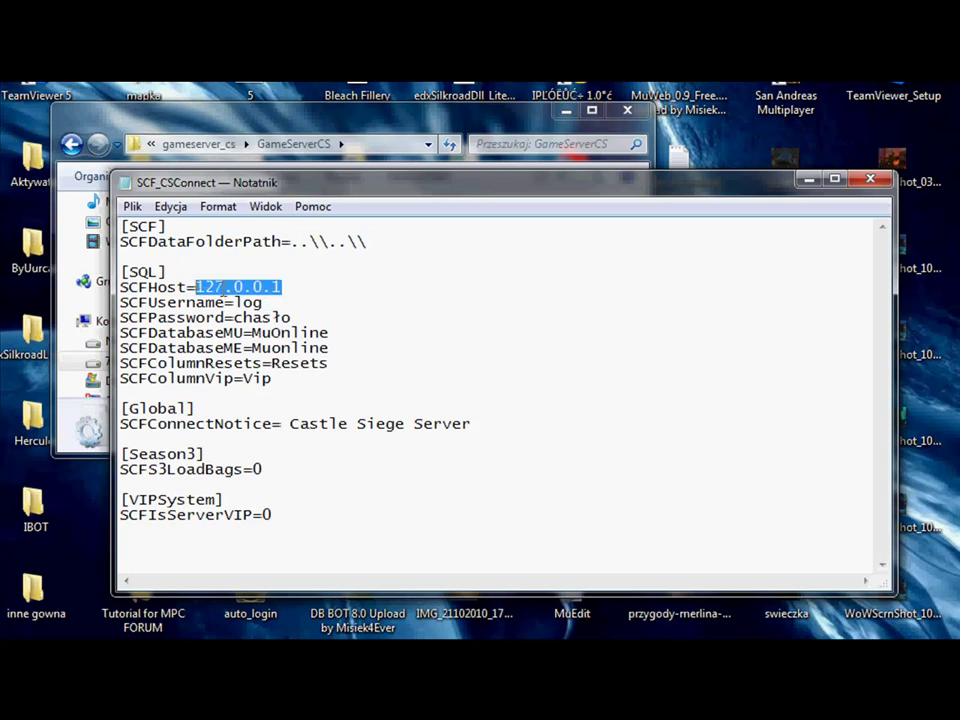
{"action": "type", "text": "89.76.216.18"}
{"action": "left_click_drag", "start_coordinate": [248, 302], "coordinate": [235, 302]}
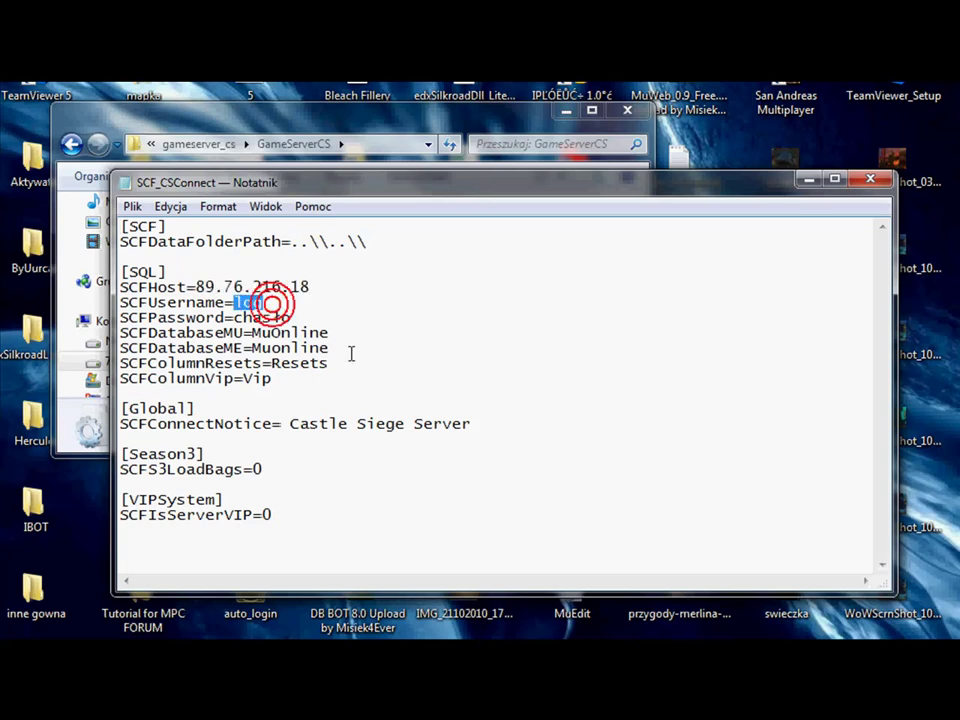
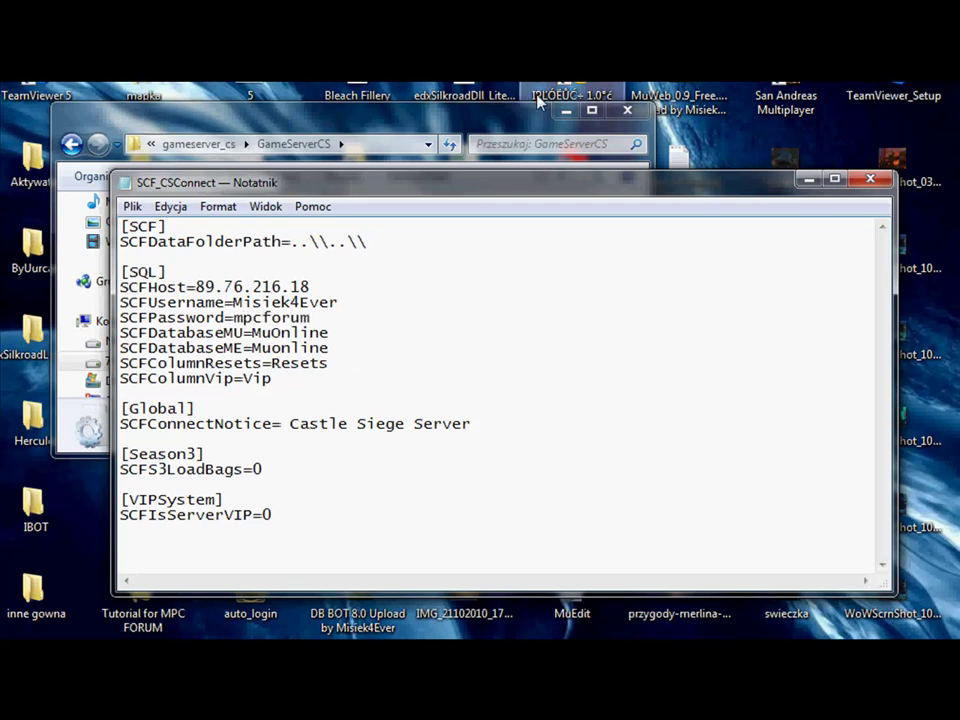
{"action": "left_click", "coordinate": [869, 180]}
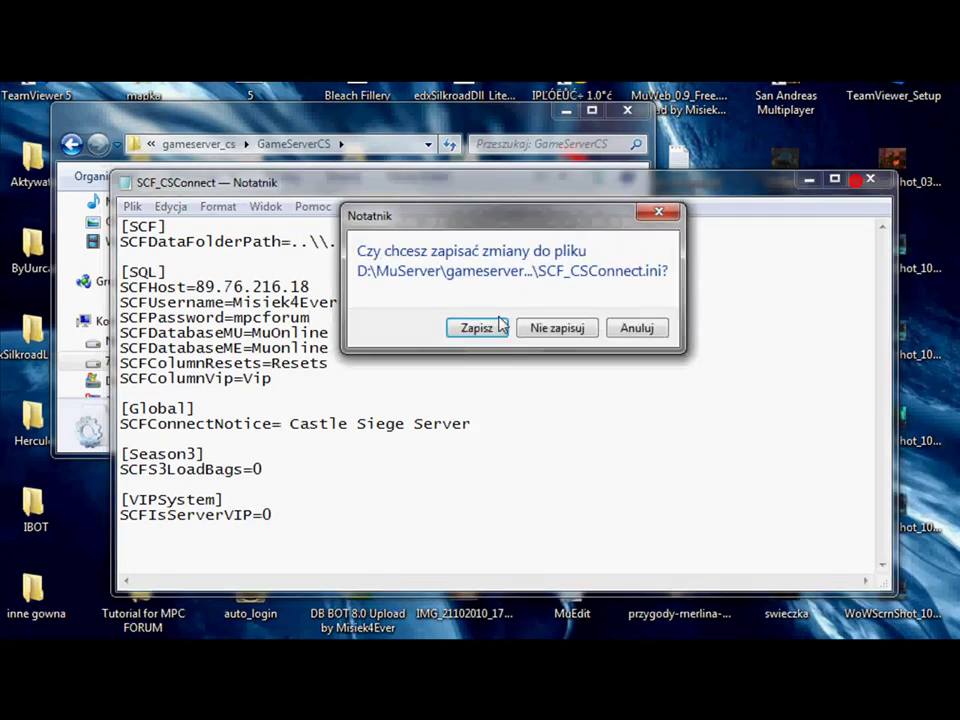
{"action": "left_click", "coordinate": [491, 320]}
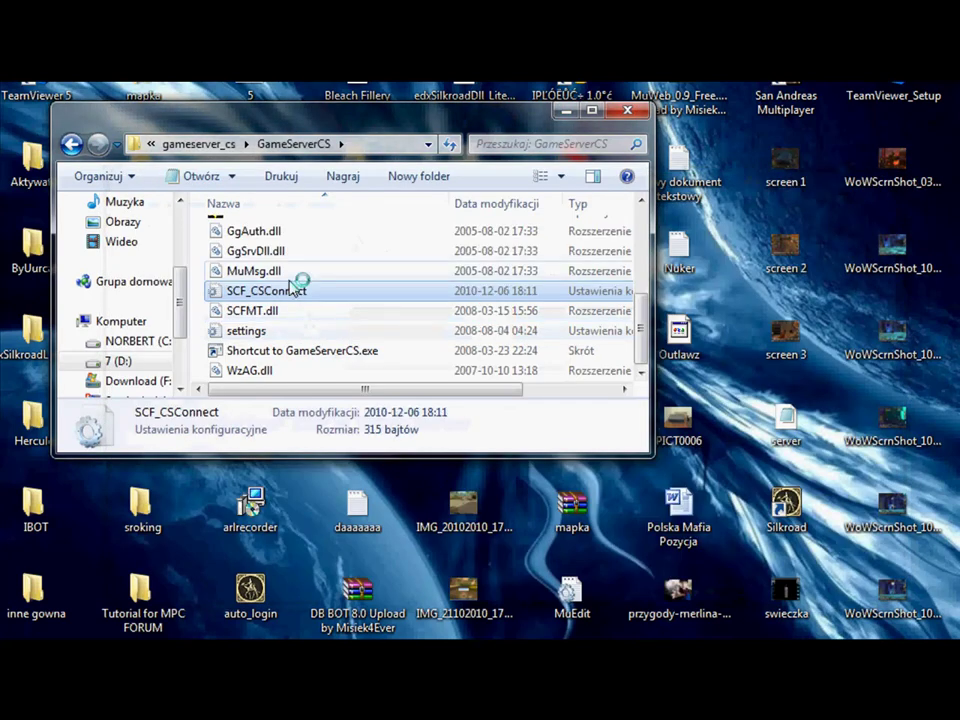
{"action": "scroll", "coordinate": [300, 290], "scroll_direction": "up", "scroll_amount": 3}
Check ServerInfo (ServerCode 19) in GameServerCS\Data, close it, and go back up two folders.
{"action": "scroll", "coordinate": [330, 326], "scroll_direction": "up", "scroll_amount": 1}
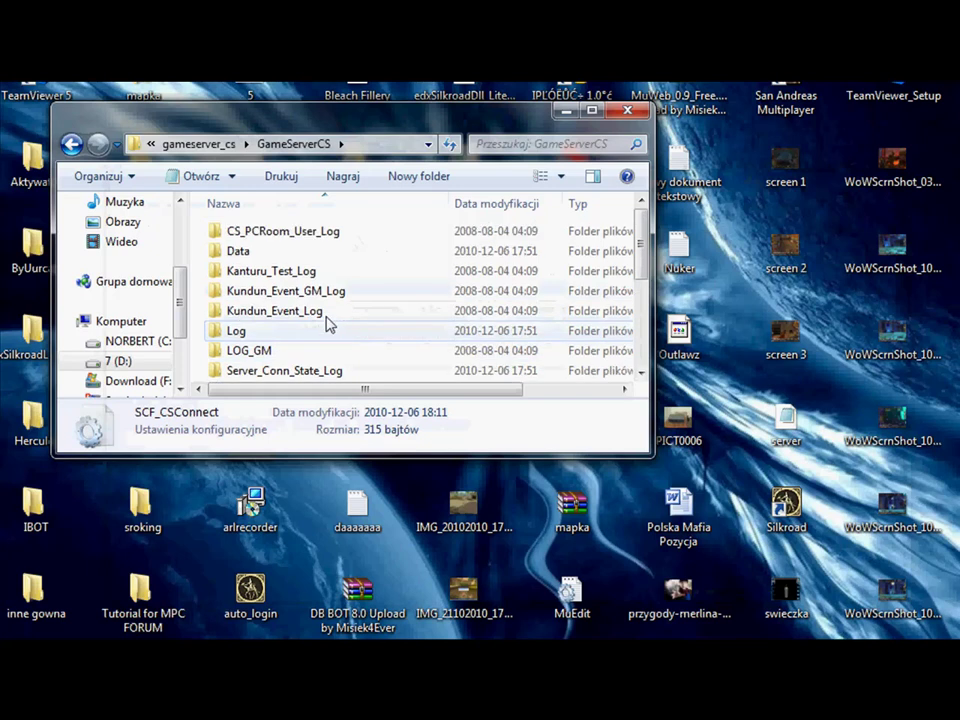
{"action": "left_click", "coordinate": [250, 253]}
{"action": "double_click", "coordinate": [250, 253]}
{"action": "left_click", "coordinate": [252, 238]}
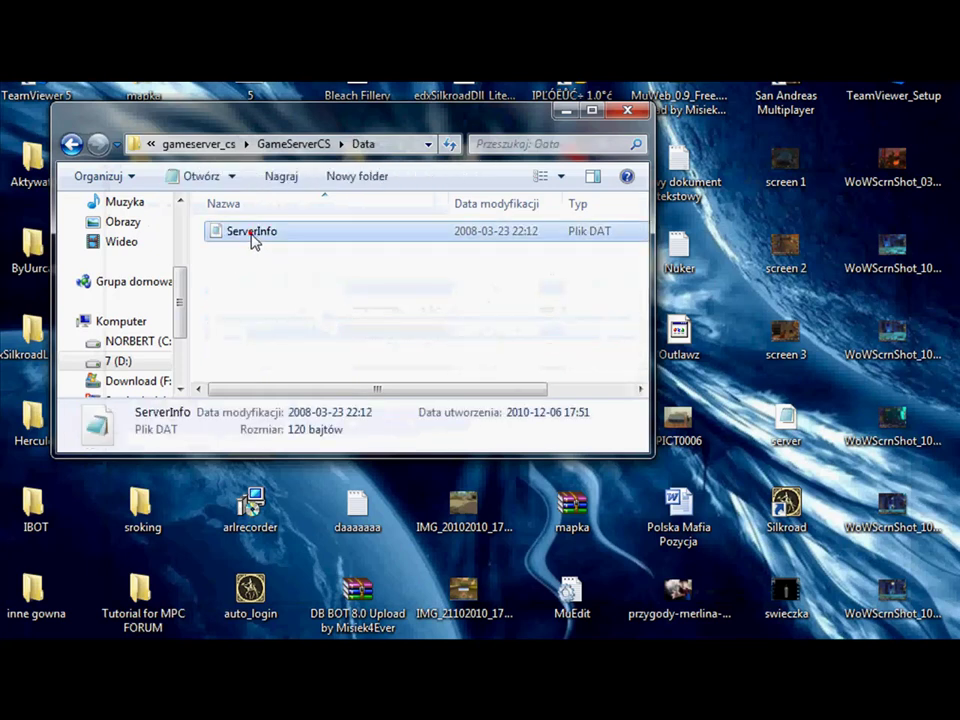
{"action": "double_click", "coordinate": [250, 233]}
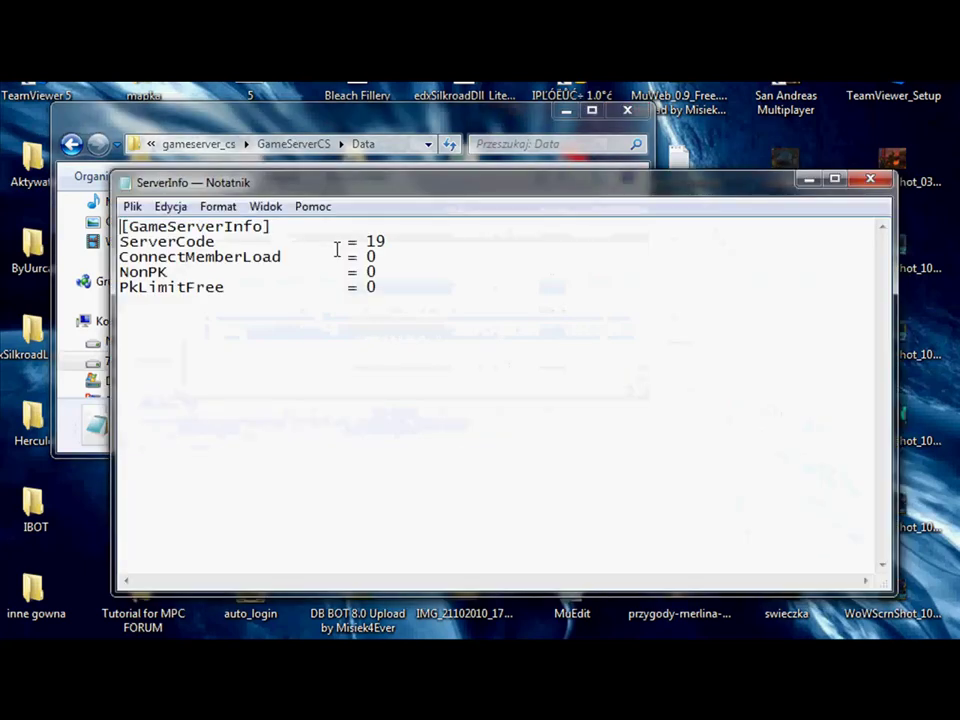
{"action": "left_click", "coordinate": [874, 179]}
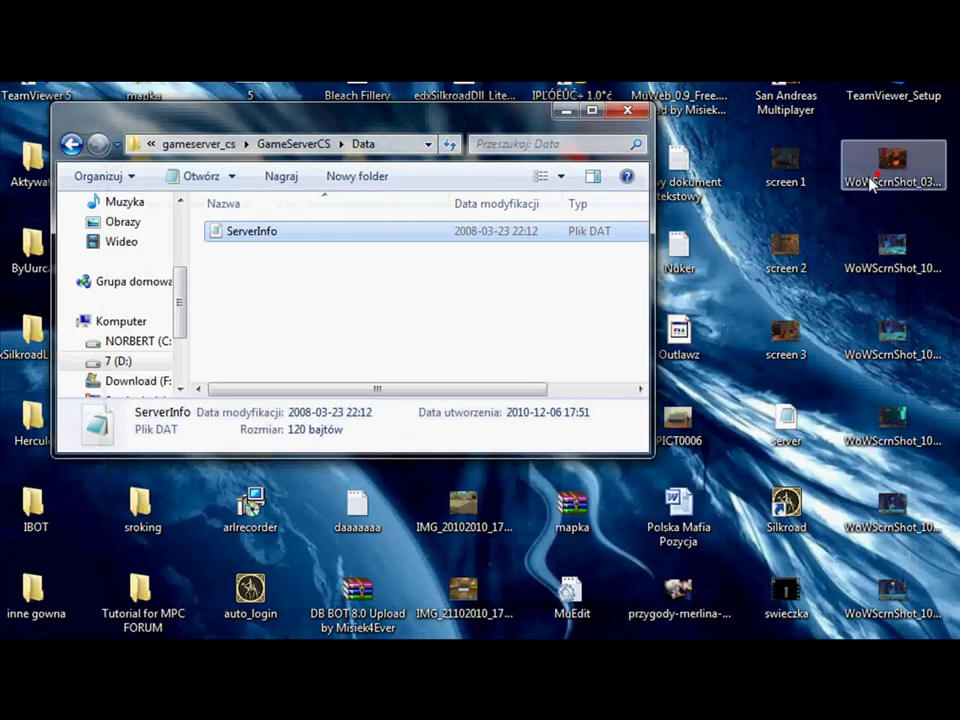
{"action": "key", "text": "BackSpace"}
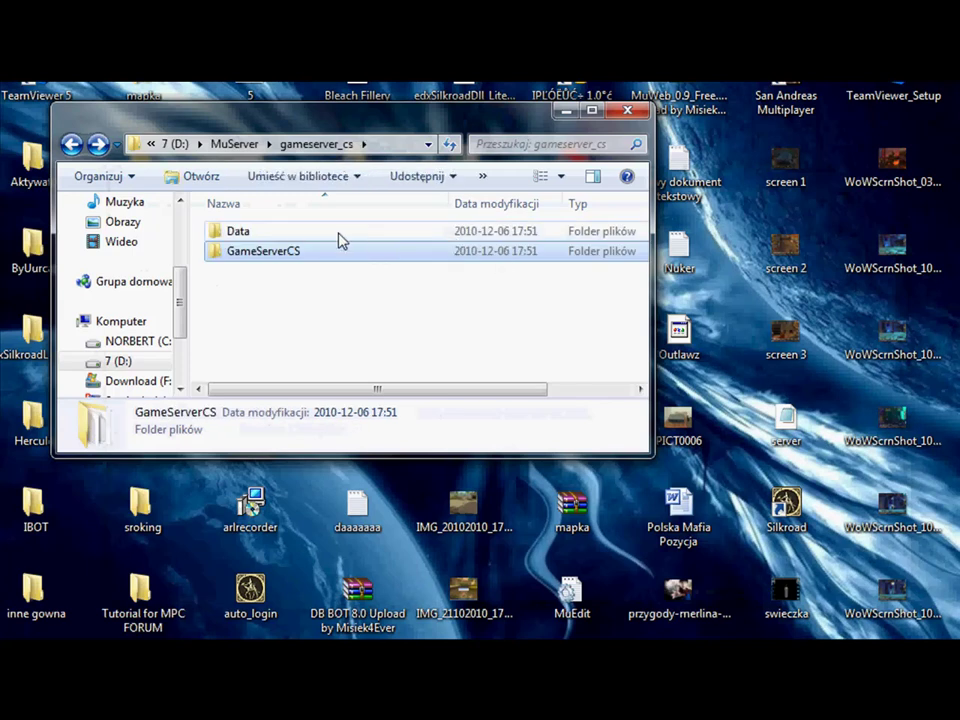
{"action": "key", "text": "BackSpace"}
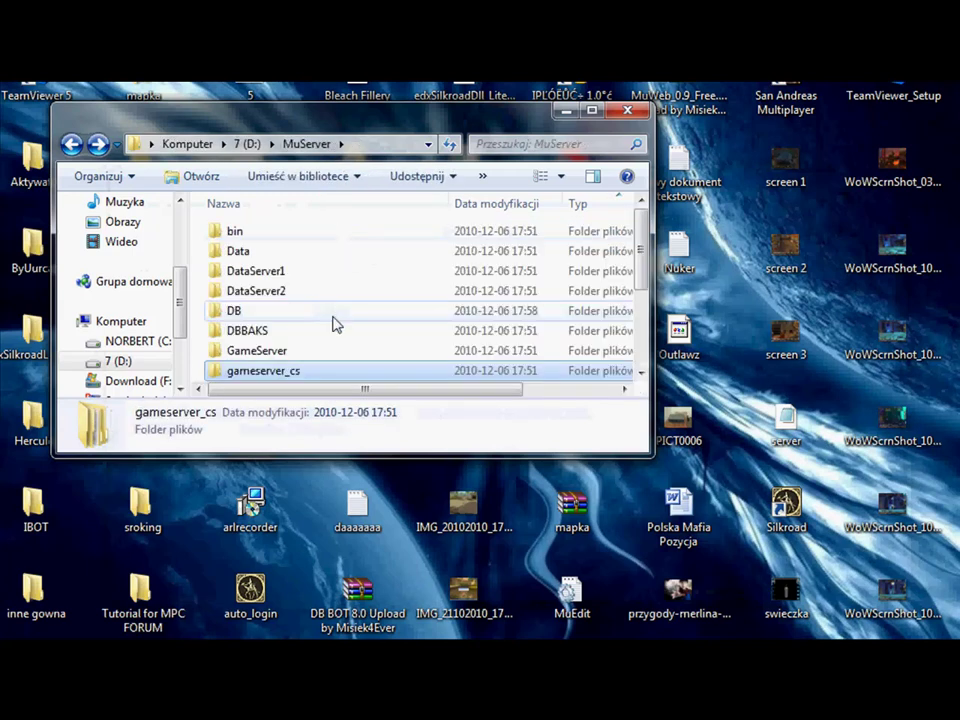
In GameServer\SCF_Connect, set SCFHost to 89.76.216.18, enter the new SQL username, clear the old password, and save.
{"action": "double_click", "coordinate": [300, 351]}
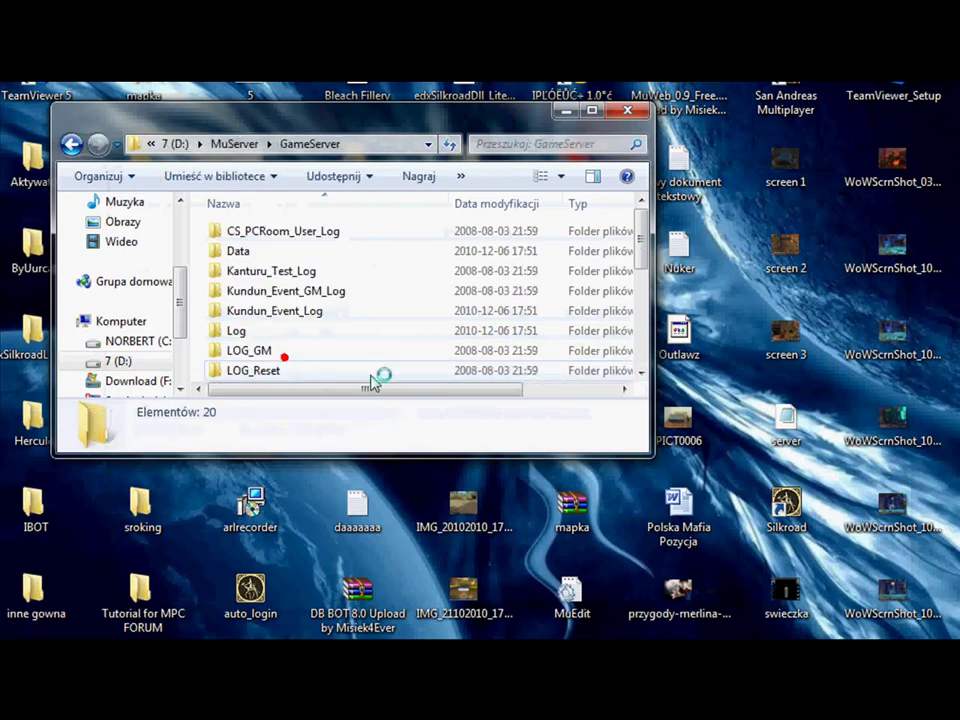
{"action": "scroll", "coordinate": [350, 328], "scroll_direction": "down", "scroll_amount": 4}
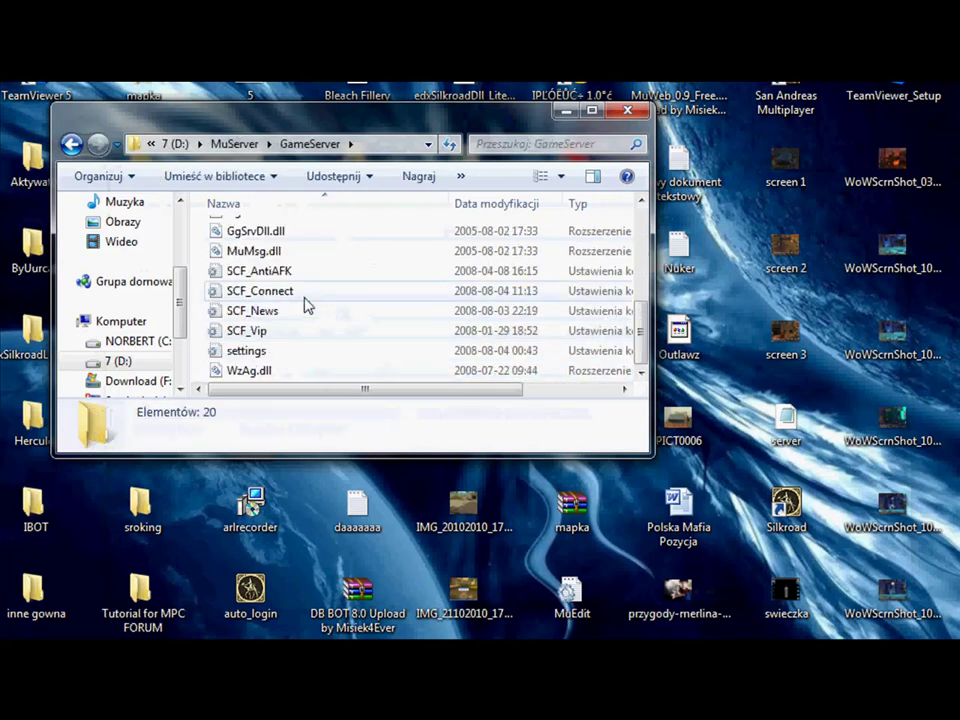
{"action": "double_click", "coordinate": [295, 293]}
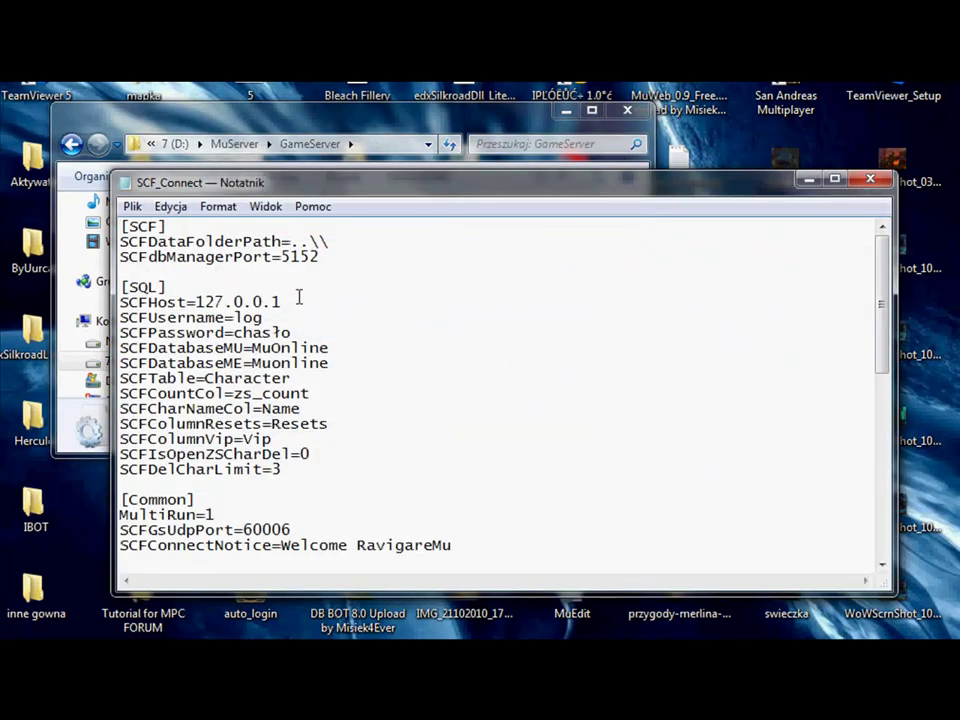
{"action": "left_click_drag", "start_coordinate": [295, 298], "coordinate": [197, 299]}
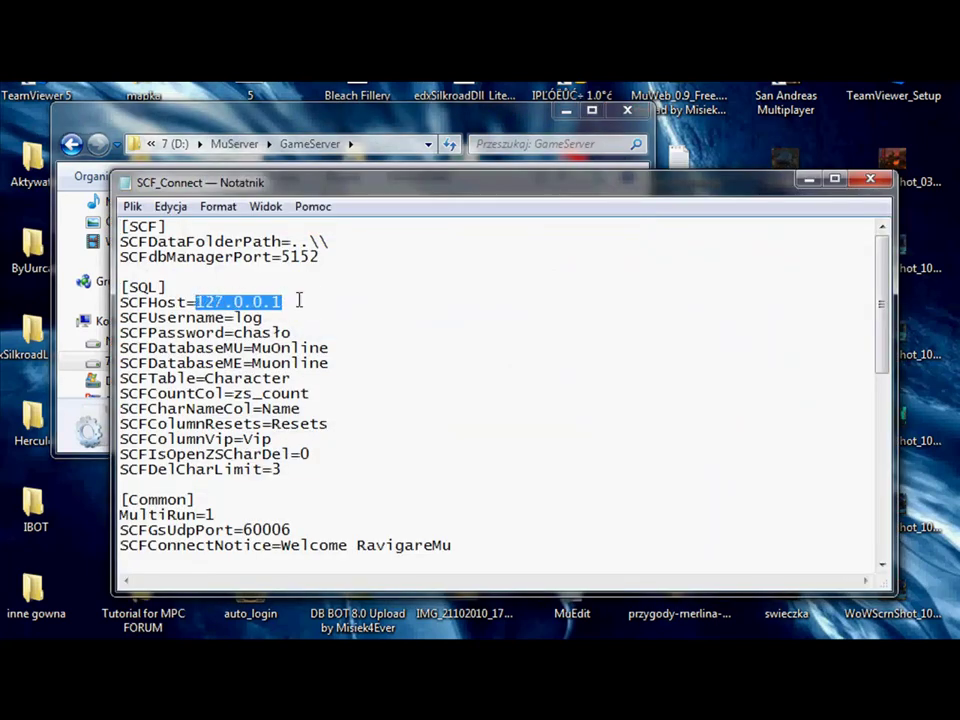
{"action": "type", "text": "89.76.216.18"}
{"action": "left_click_drag", "start_coordinate": [281, 317], "coordinate": [236, 317]}
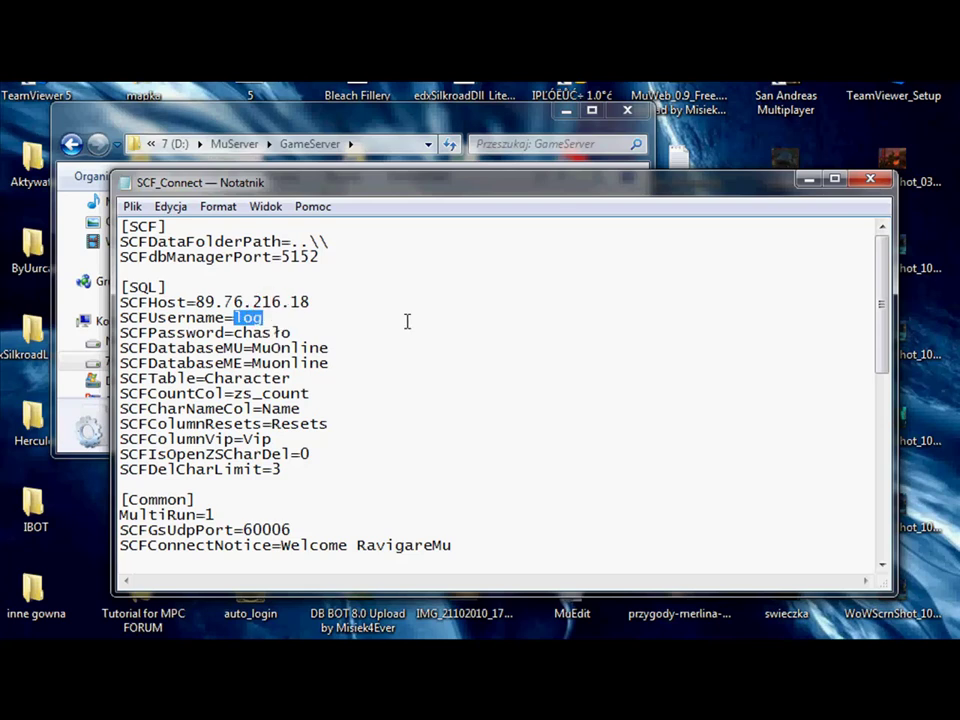
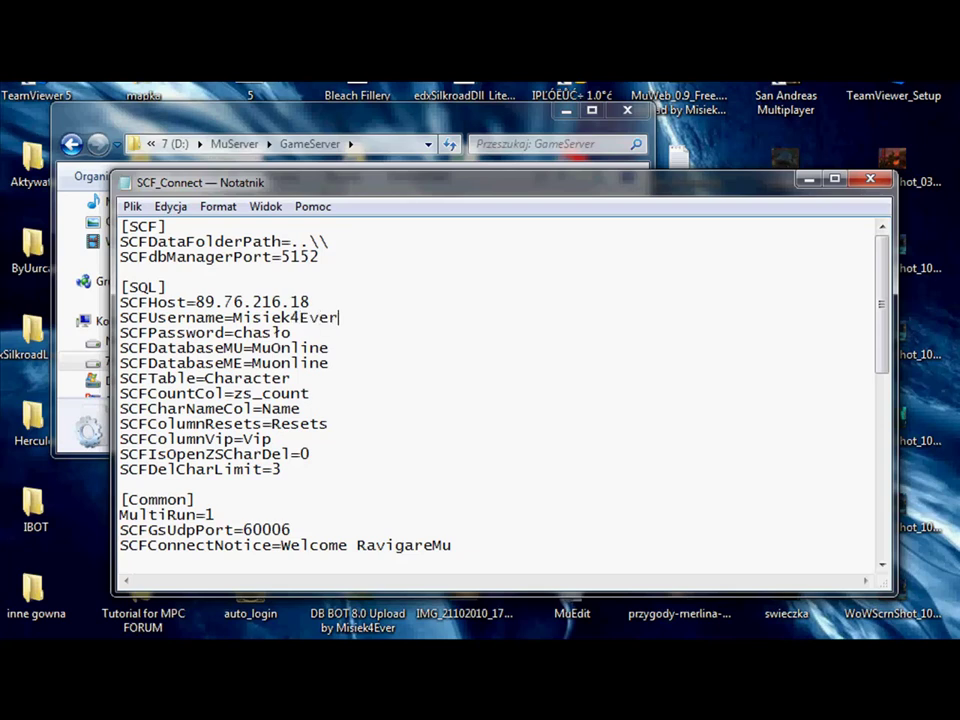
{"action": "left_click_drag", "start_coordinate": [302, 333], "coordinate": [233, 333]}
{"action": "key", "text": "BackSpace"}
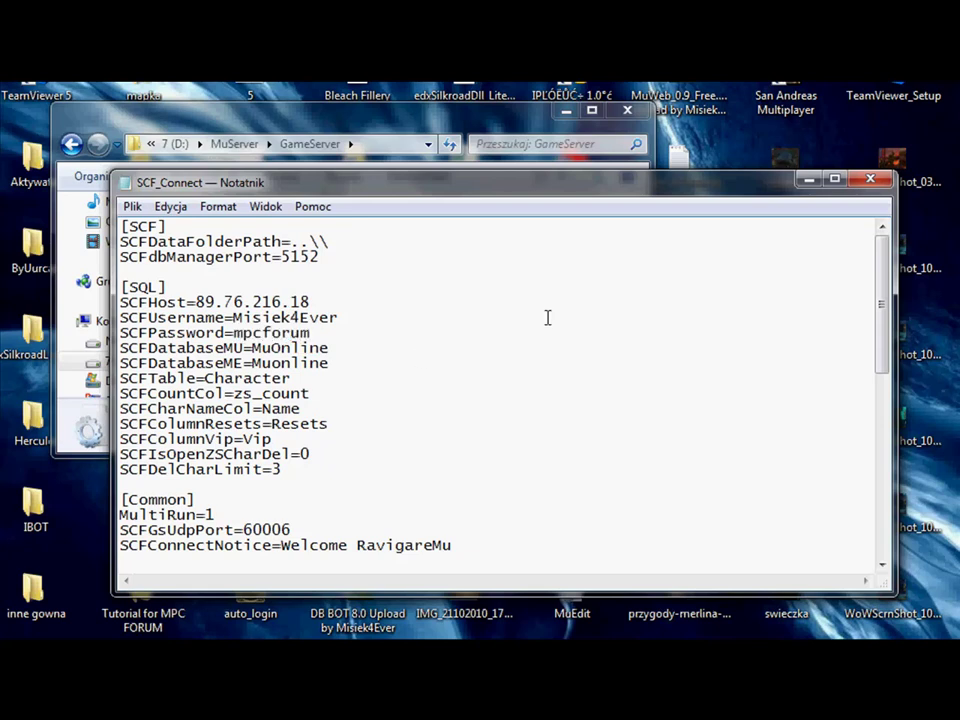
{"action": "left_click", "coordinate": [870, 179]}
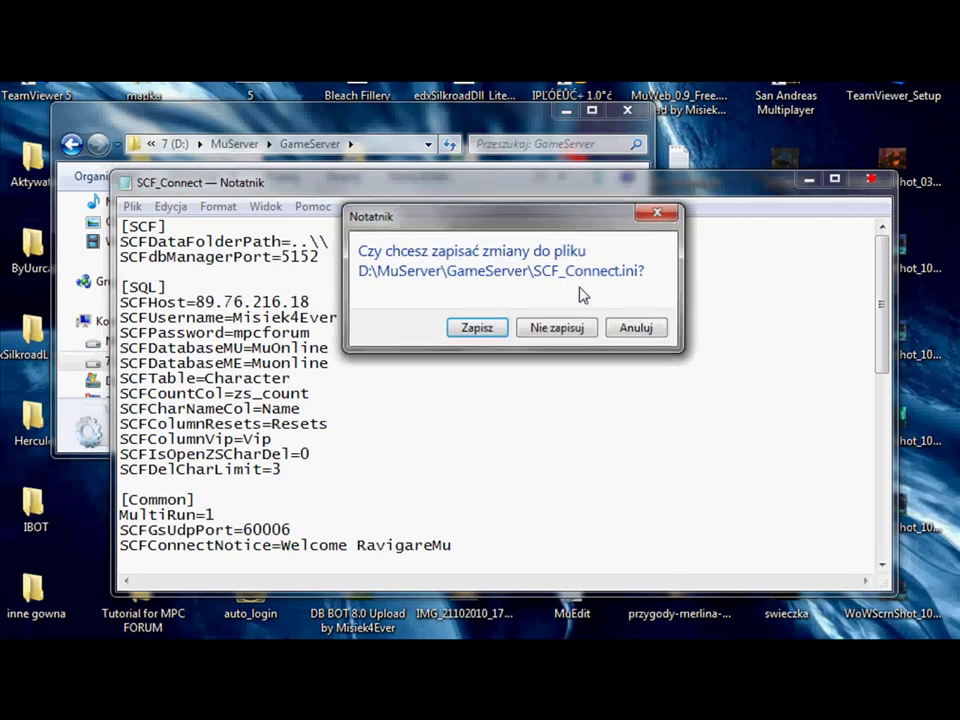
{"action": "left_click", "coordinate": [477, 329]}
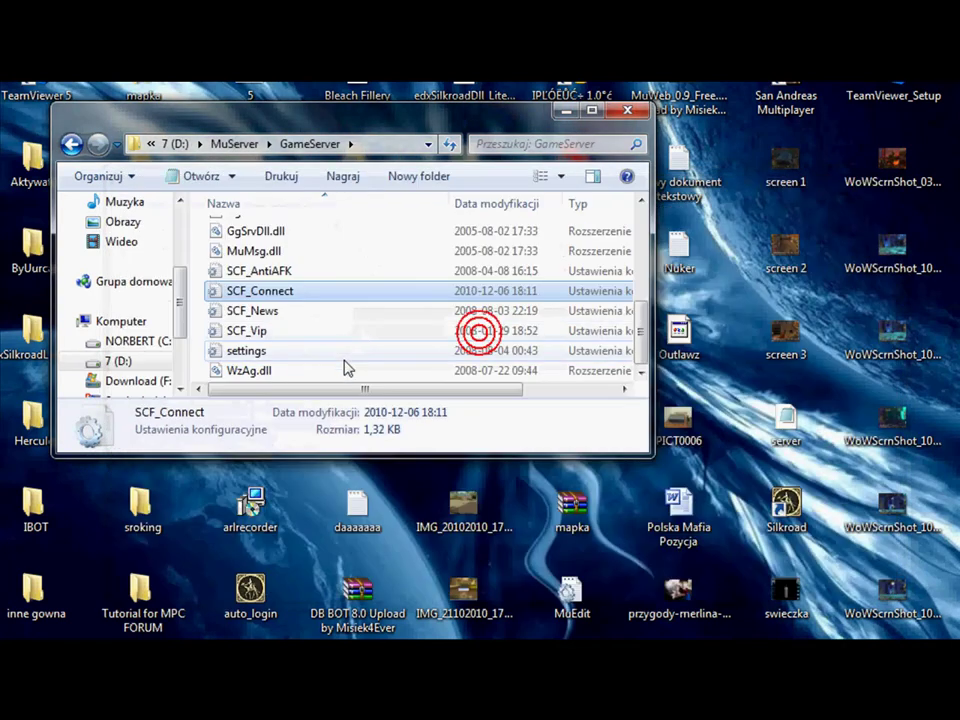
Open and close GameServer\Data\ServerInfo, then return to the MuServer folder.
{"action": "scroll", "coordinate": [347, 368], "scroll_direction": "up", "scroll_amount": 10}
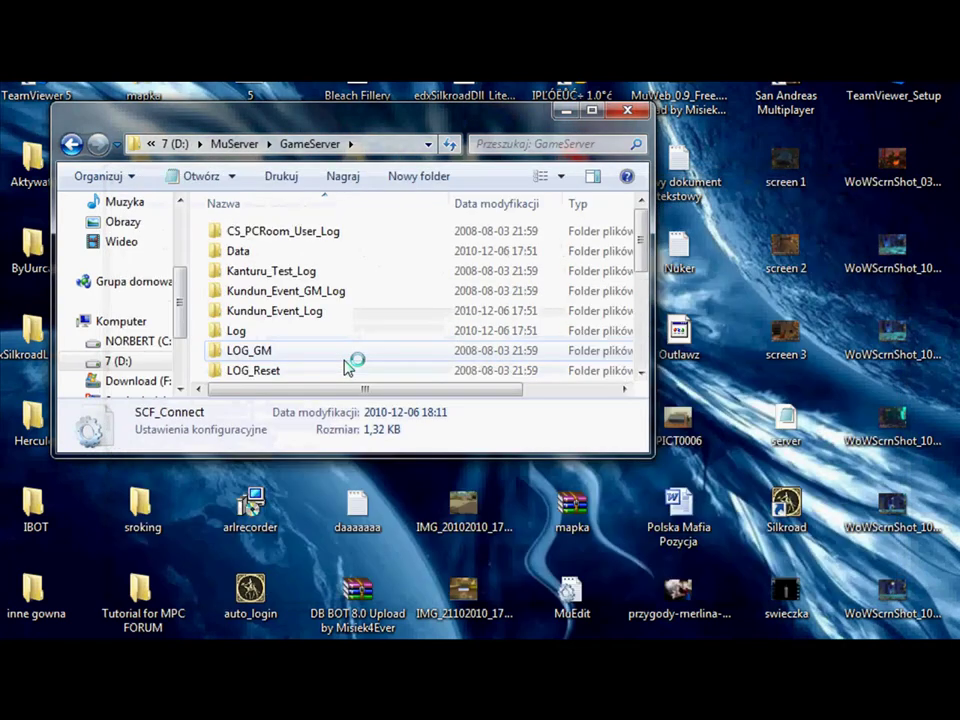
{"action": "double_click", "coordinate": [267, 252]}
{"action": "double_click", "coordinate": [272, 234]}
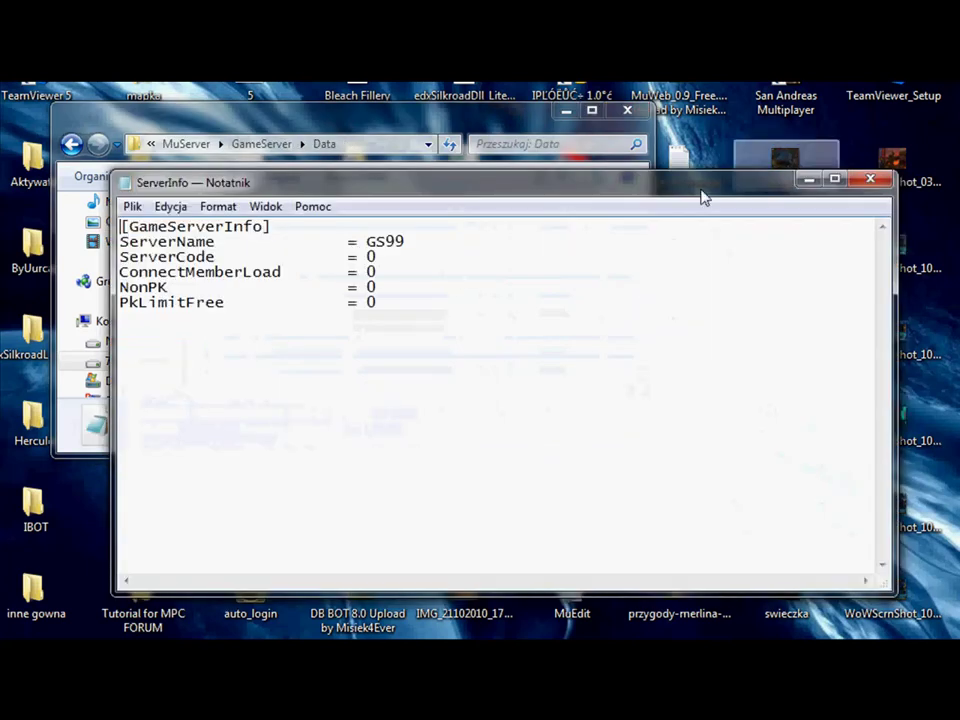
{"action": "left_click", "coordinate": [868, 182]}
{"action": "key", "text": "BackSpace"}
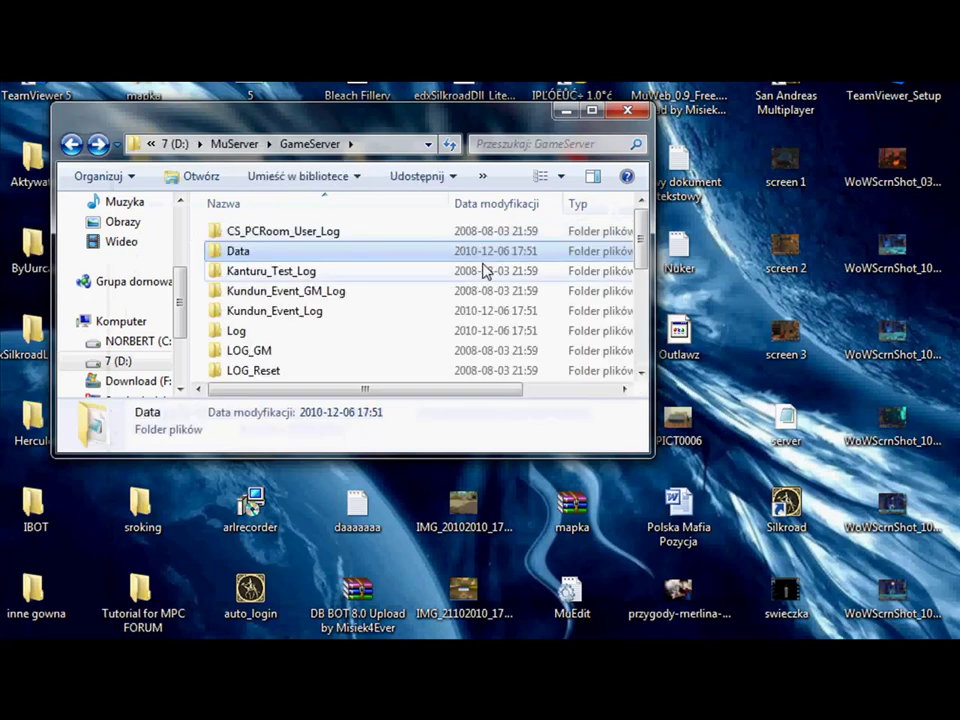
{"action": "scroll", "coordinate": [484, 271], "scroll_direction": "down", "scroll_amount": 2}
{"action": "scroll", "coordinate": [484, 271], "scroll_direction": "up", "scroll_amount": 2}
{"action": "key", "text": "BackSpace"}
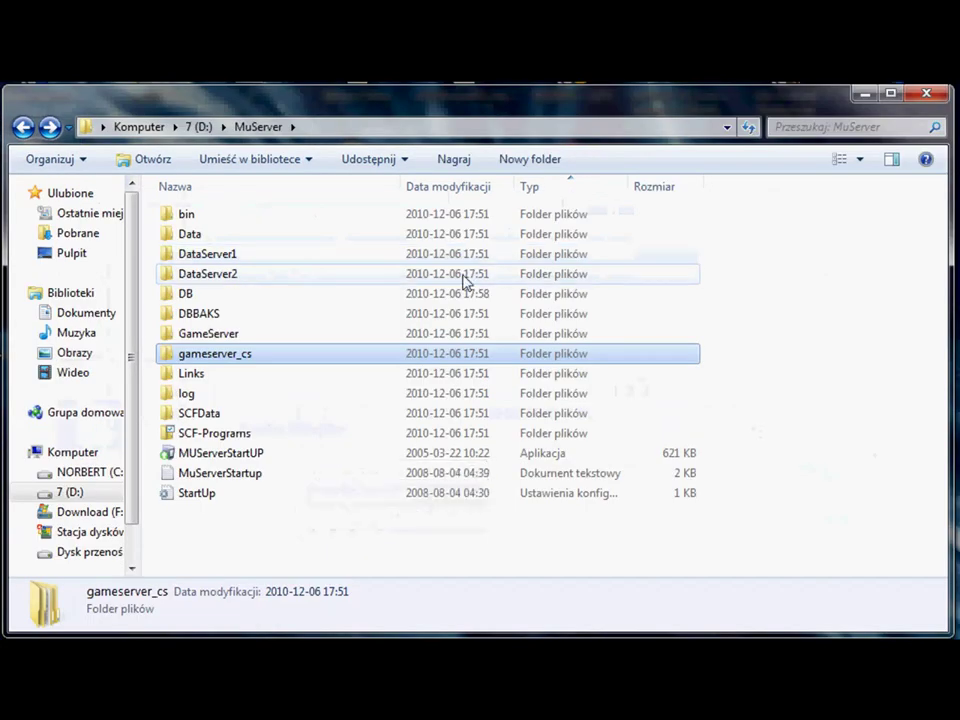
Launch MUServerStartUP and stop its autostart.
{"action": "left_click", "coordinate": [221, 521]}
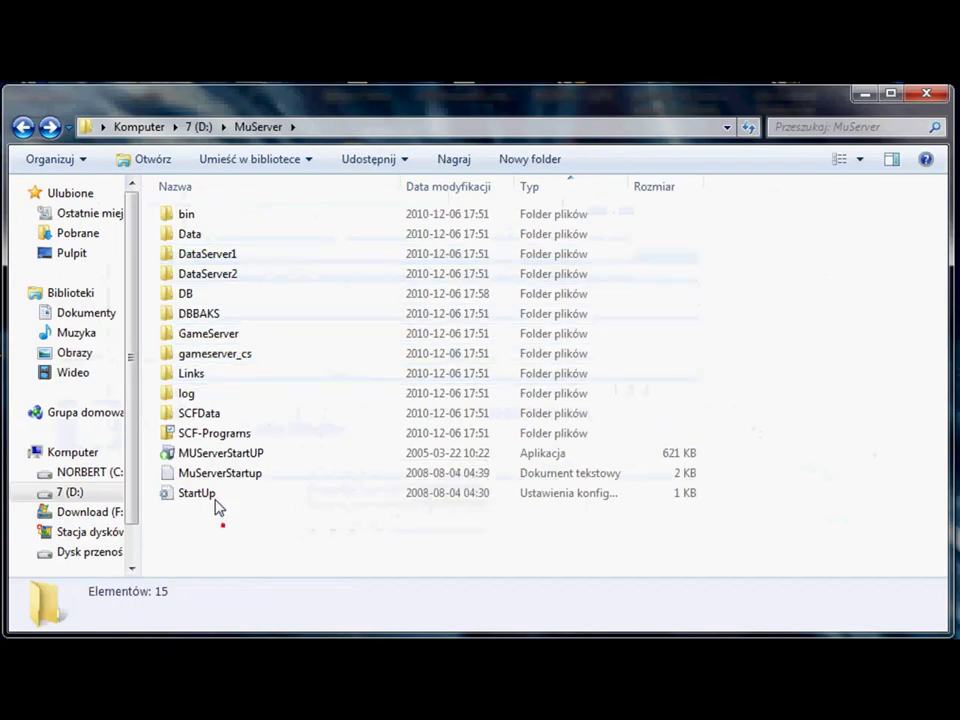
{"action": "left_click", "coordinate": [212, 456]}
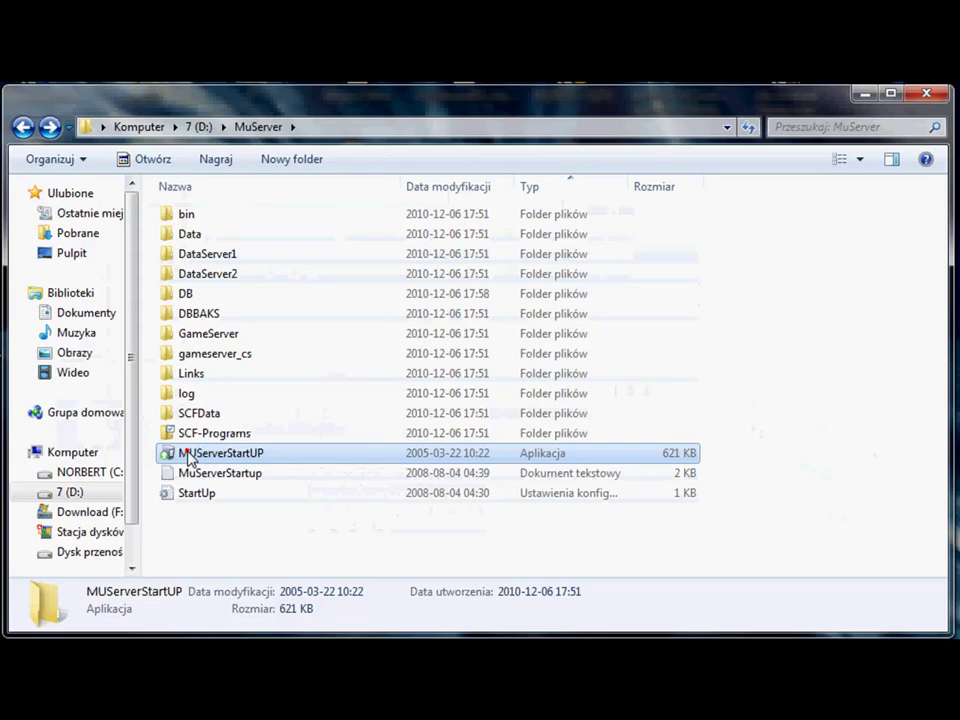
{"action": "double_click", "coordinate": [186, 452]}
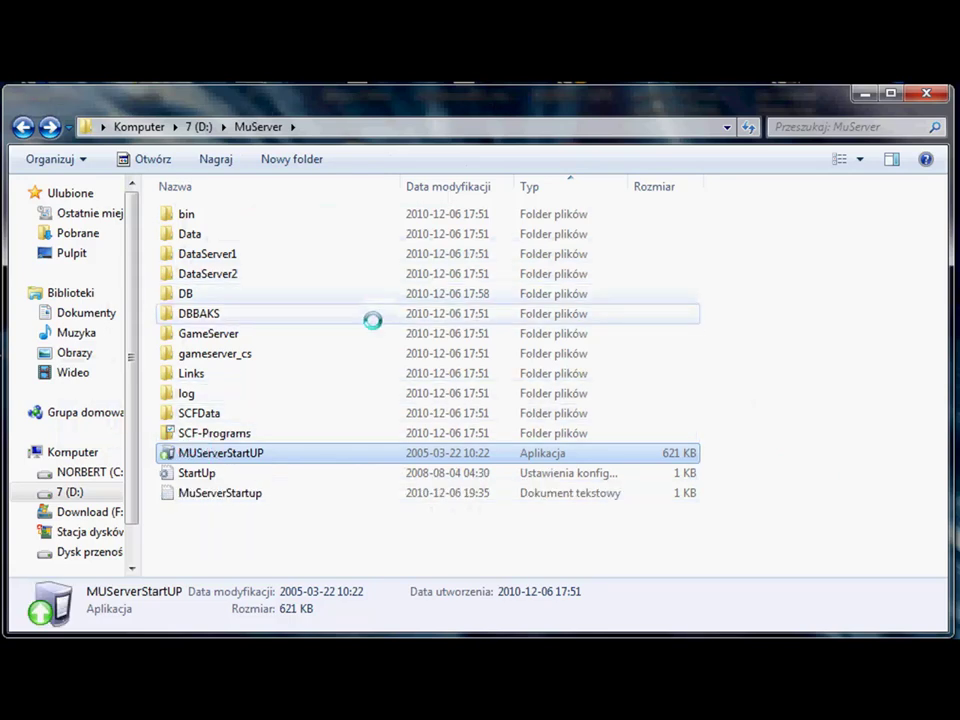
{"action": "left_click", "coordinate": [537, 337]}
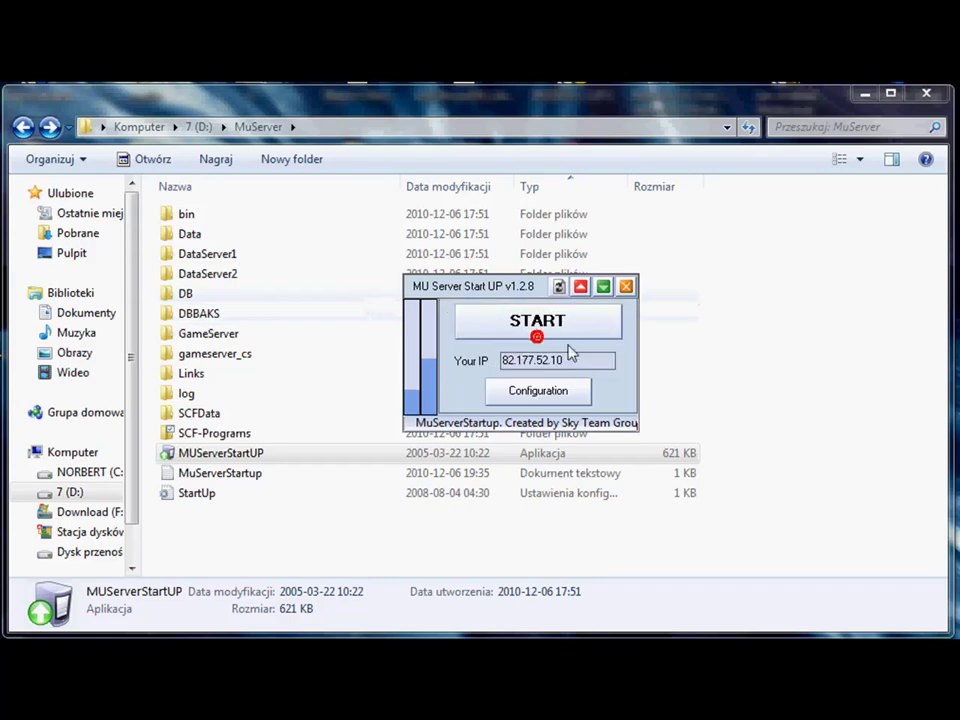
Open the startup configuration and change the ranking entry's Program Caption to gameserver.
{"action": "left_click", "coordinate": [536, 395]}
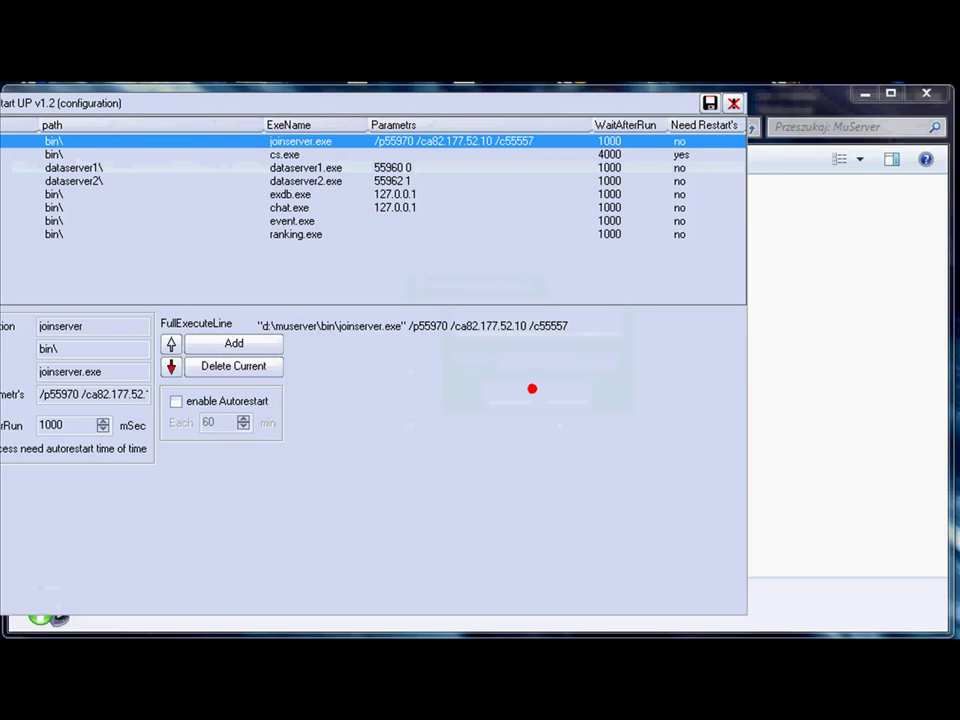
{"action": "left_click_drag", "start_coordinate": [333, 100], "coordinate": [511, 148]}
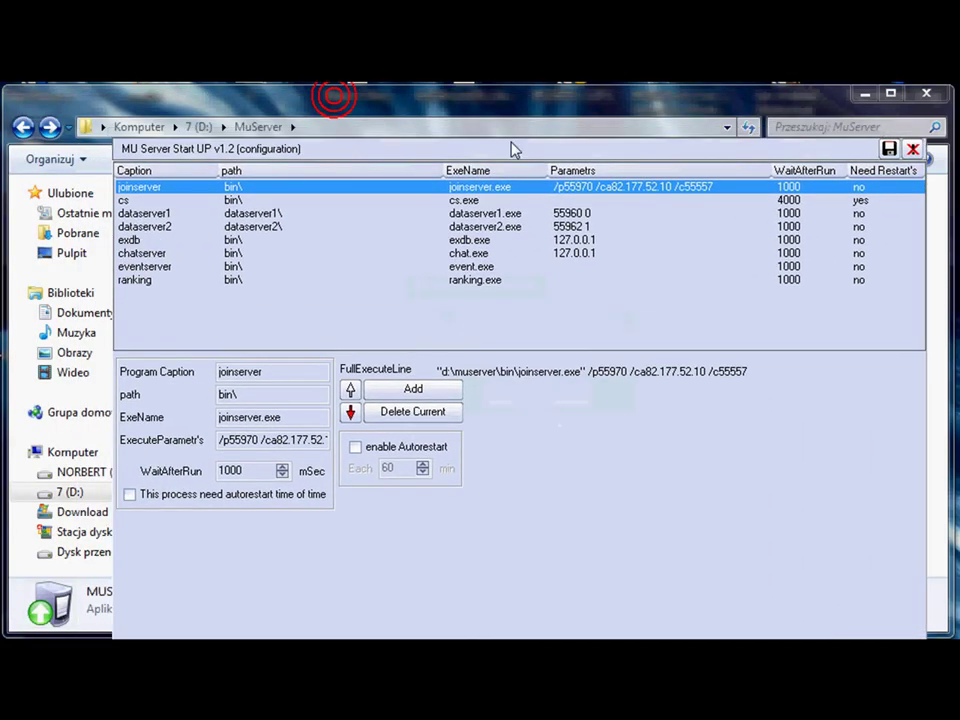
{"action": "left_click", "coordinate": [247, 281]}
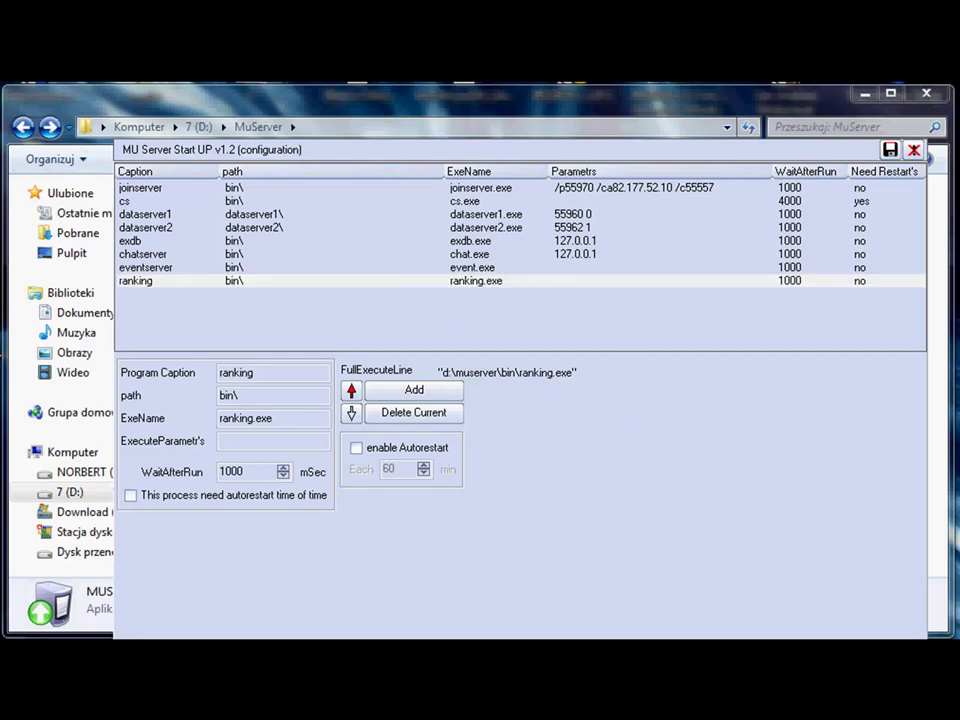
{"action": "key", "text": "alt+Tab"}
{"action": "left_click_drag", "start_coordinate": [590, 127], "coordinate": [795, 245]}
{"action": "left_click_drag", "start_coordinate": [741, 271], "coordinate": [623, 267]}
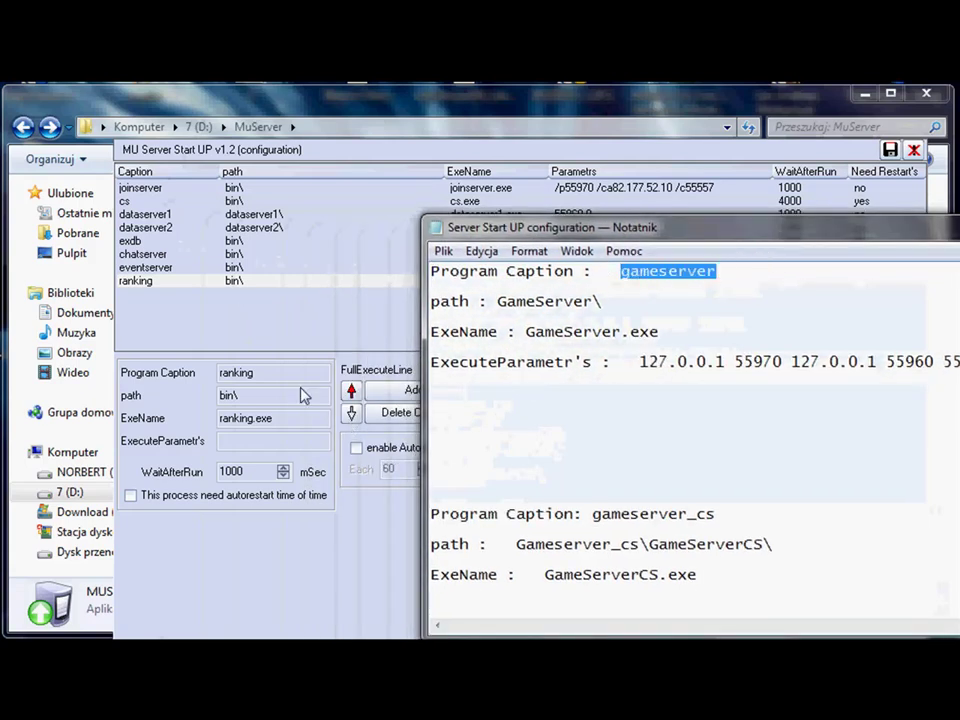
{"action": "double_click", "coordinate": [272, 373]}
{"action": "type", "text": "gameserver"}
Set the program path to GameServer\ instead of bin\.
{"action": "left_click", "coordinate": [846, 352]}
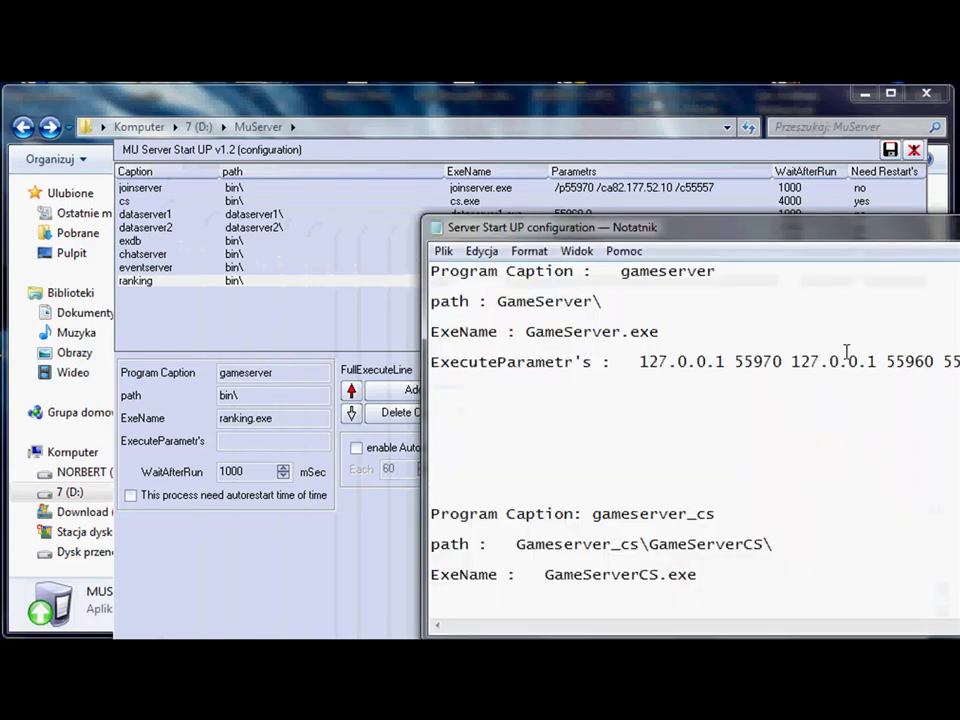
{"action": "left_click_drag", "start_coordinate": [626, 304], "coordinate": [498, 305]}
{"action": "key", "text": "ctrl+c"}
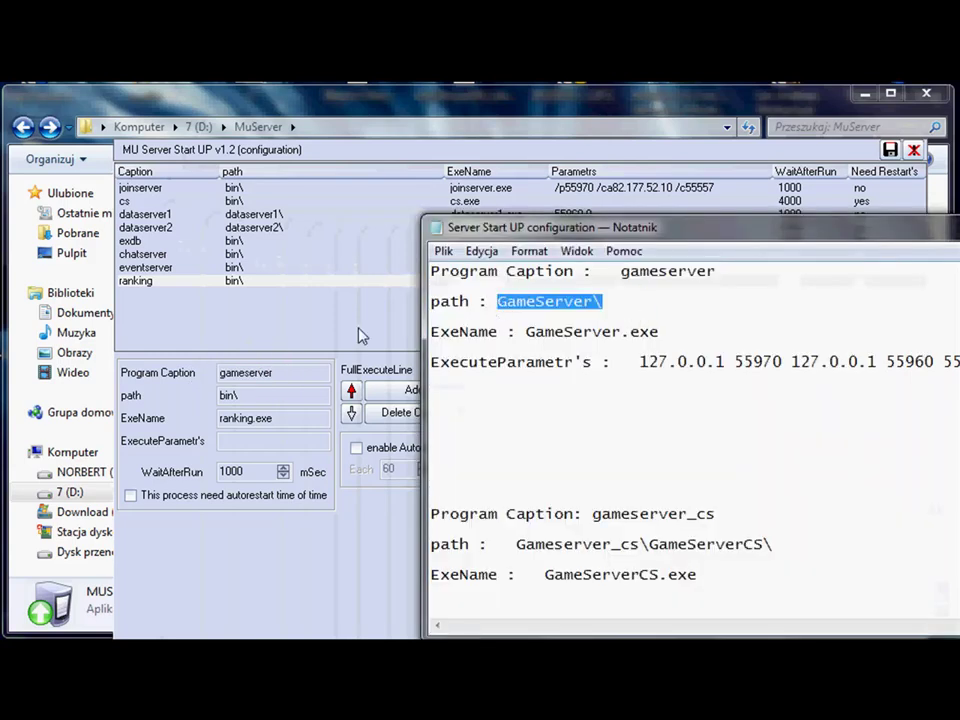
{"action": "left_click", "coordinate": [250, 394]}
{"action": "double_click", "coordinate": [258, 395]}
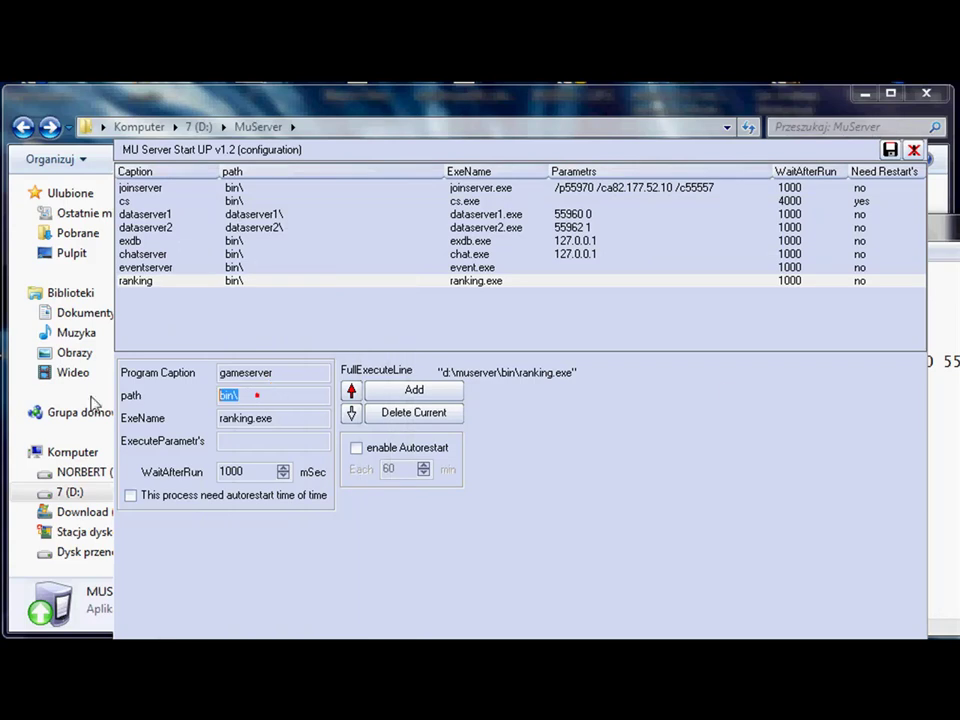
{"action": "key", "text": "ctrl+v"}
Set the ExeName to GameServer.exe instead of ranking.exe.
{"action": "left_click", "coordinate": [729, 396]}
{"action": "left_click_drag", "start_coordinate": [665, 333], "coordinate": [530, 332]}
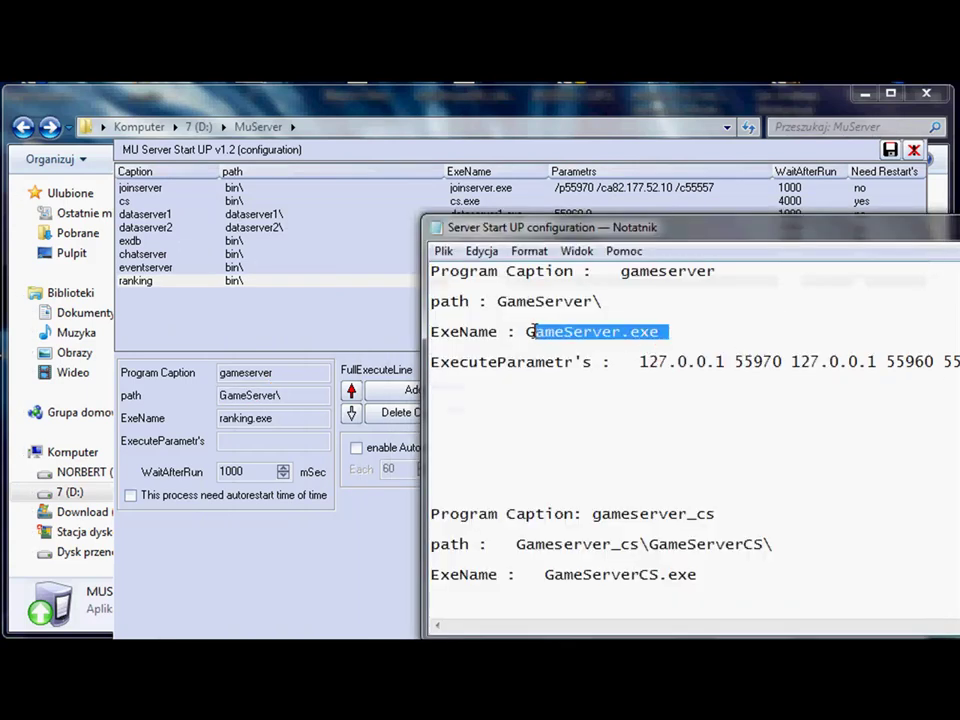
{"action": "left_click", "coordinate": [568, 333]}
{"action": "left_click_drag", "start_coordinate": [668, 333], "coordinate": [528, 328]}
{"action": "key", "text": "ctrl+c"}
{"action": "double_click", "coordinate": [300, 418]}
{"action": "key", "text": "ctrl+v"}
{"action": "left_click", "coordinate": [289, 418]}
{"action": "key", "text": "alt+Tab"}
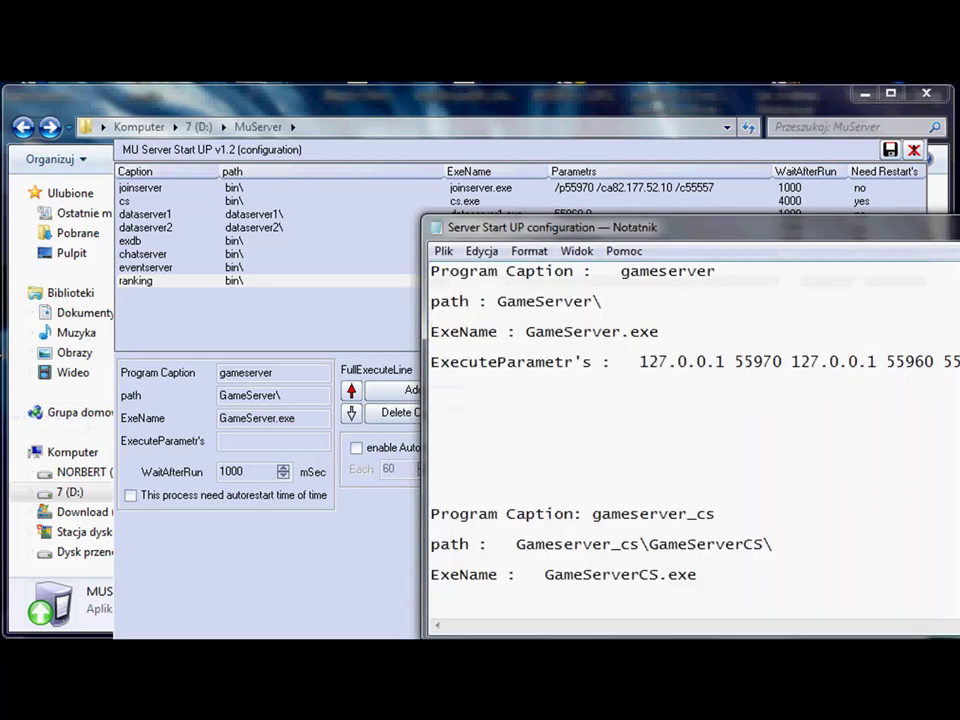
{"action": "left_click_drag", "start_coordinate": [958, 362], "coordinate": [641, 362]}
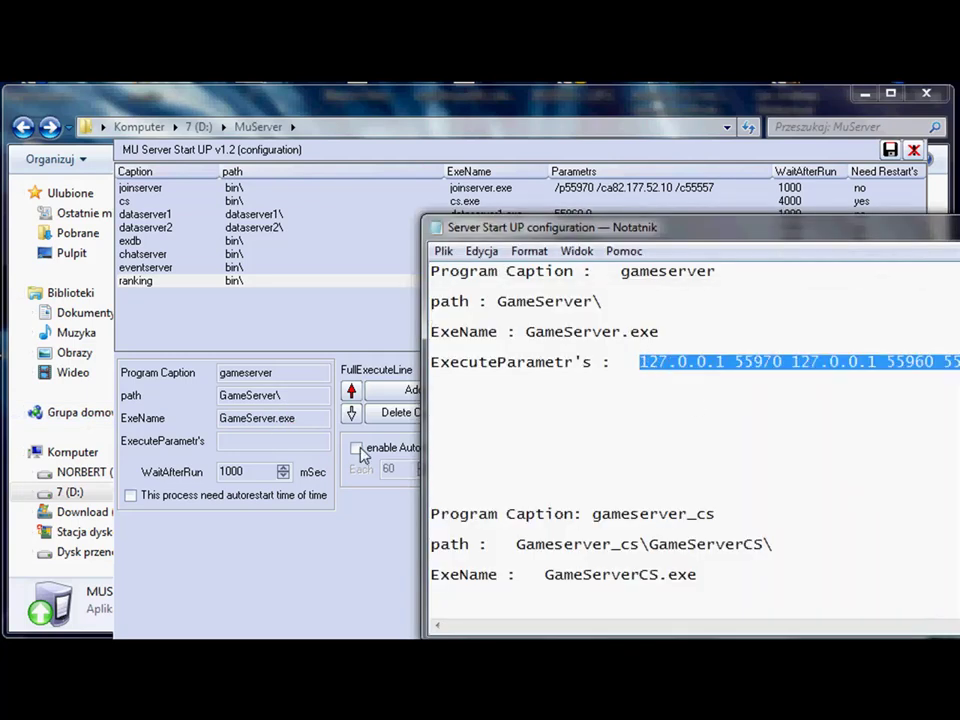
{"action": "left_click", "coordinate": [308, 441]}
{"action": "key", "text": "ctrl+v"}
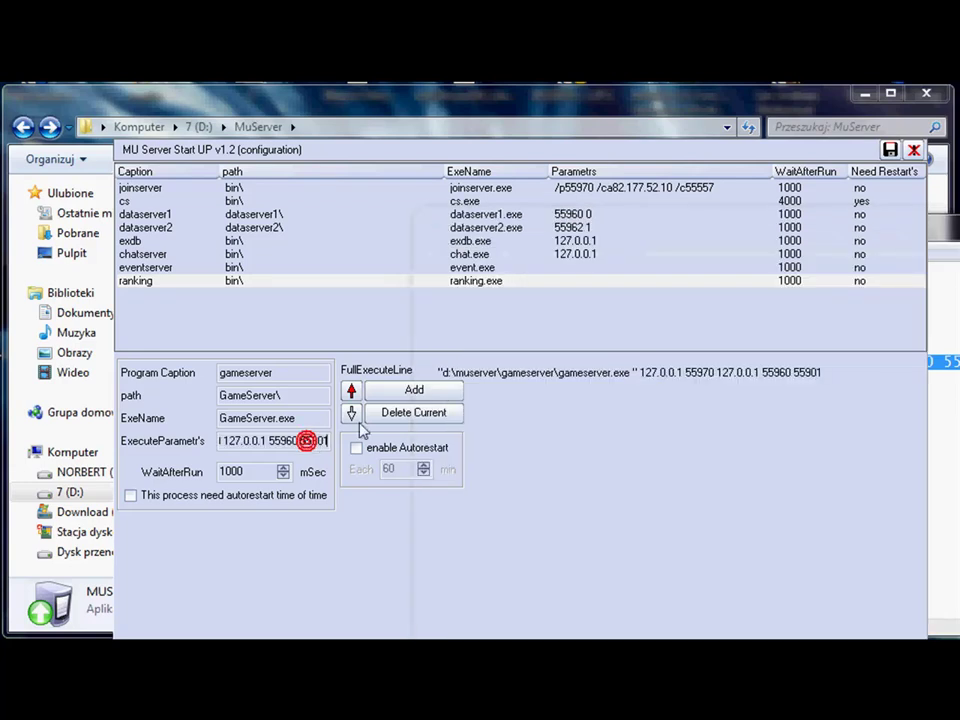
{"action": "left_click", "coordinate": [395, 395]}
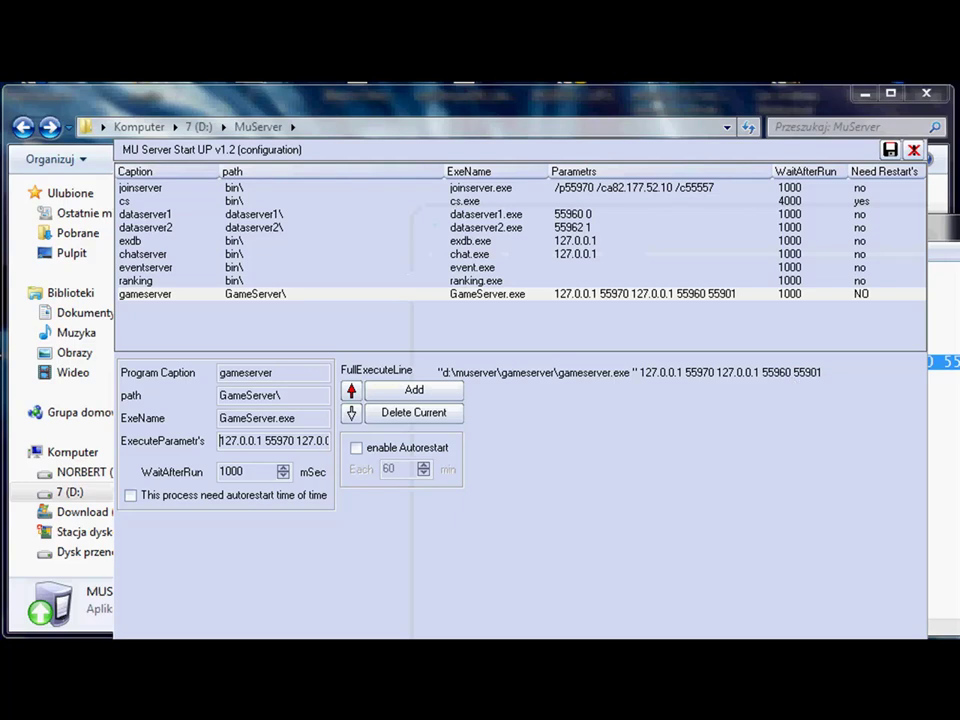
{"action": "left_click", "coordinate": [944, 300]}
Paste gameserver_cs as the caption and Gameserver_cs\GameServerCS\ as the path.
{"action": "left_click_drag", "start_coordinate": [716, 514], "coordinate": [594, 511]}
{"action": "key", "text": "ctrl+c"}
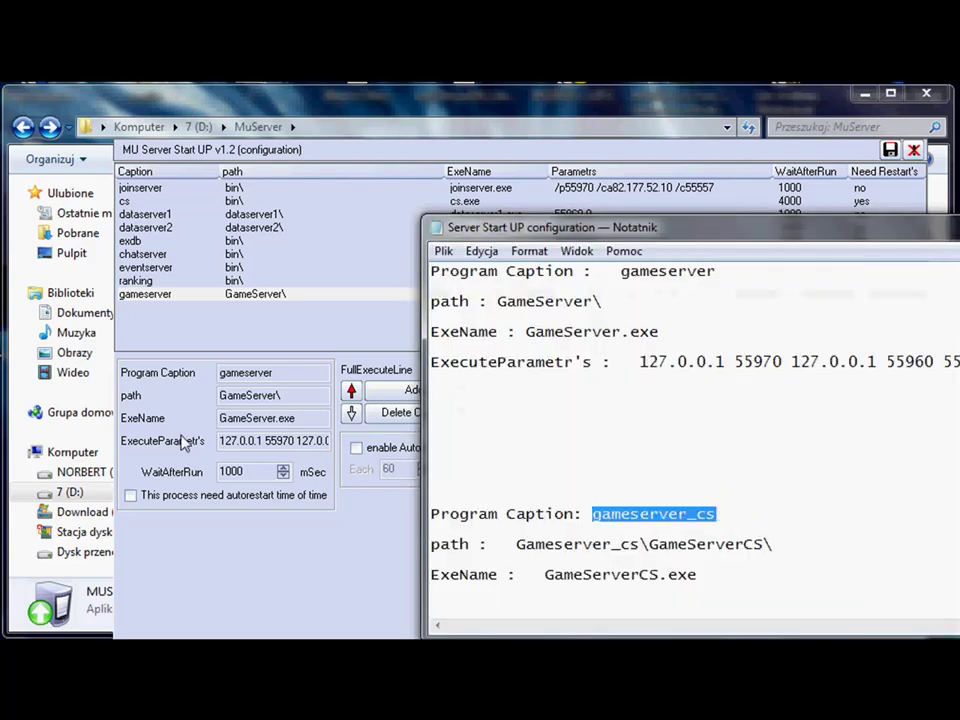
{"action": "double_click", "coordinate": [268, 375]}
{"action": "key", "text": "ctrl+v"}
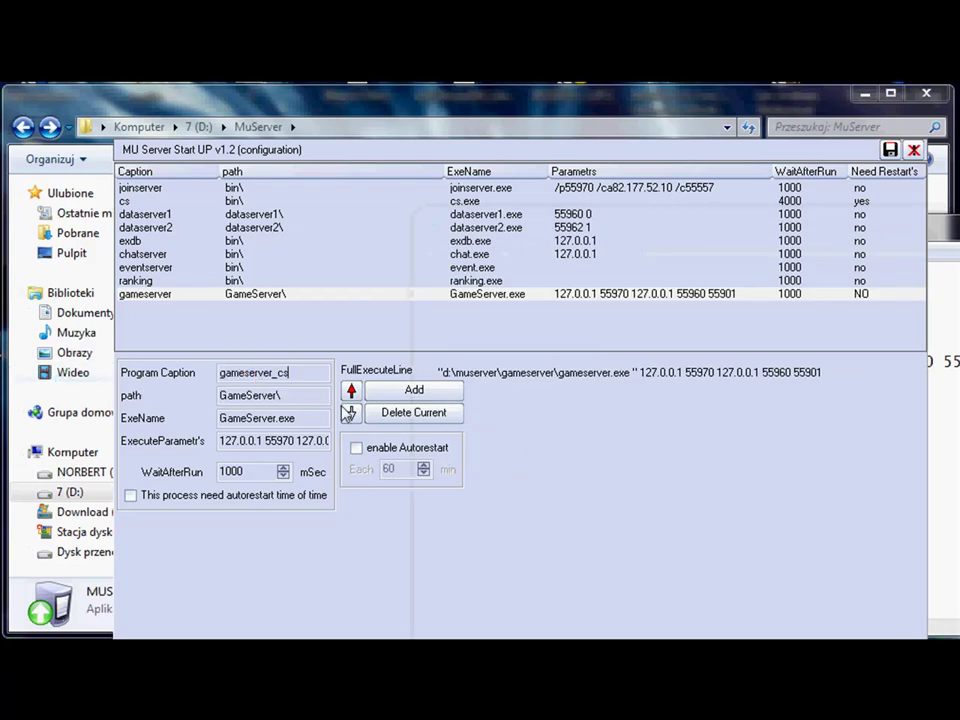
{"action": "key", "text": "alt+Tab"}
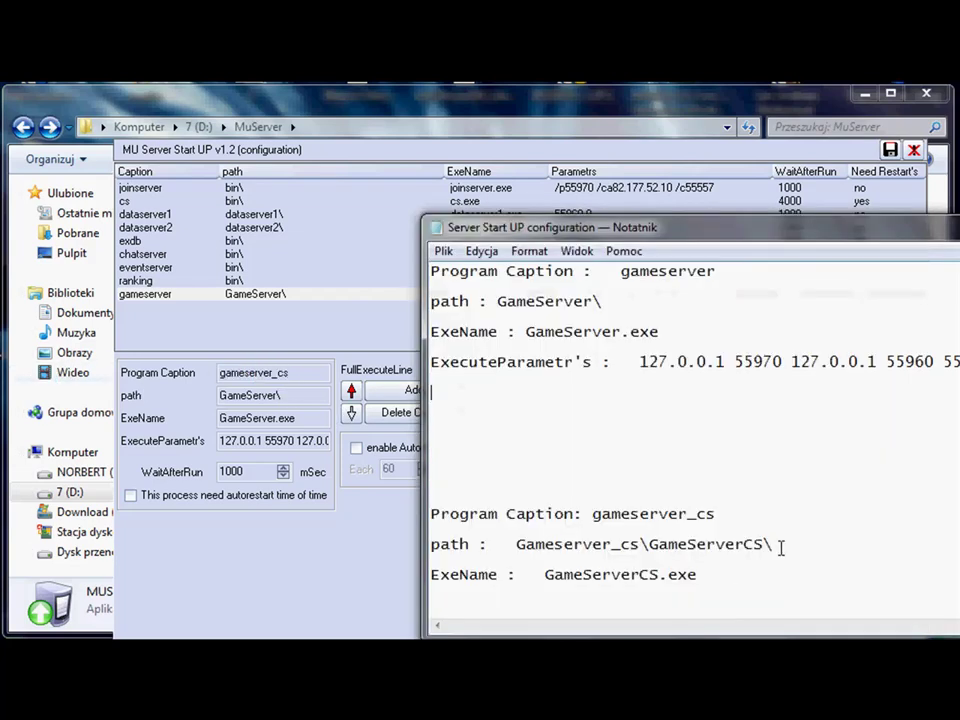
{"action": "left_click_drag", "start_coordinate": [779, 546], "coordinate": [518, 547]}
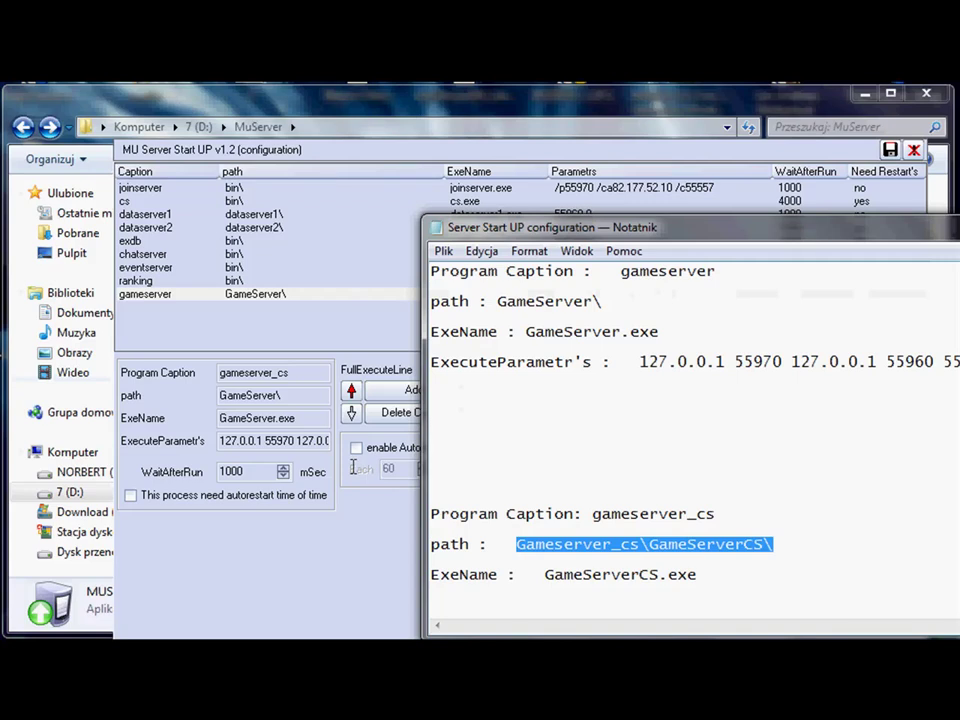
{"action": "key", "text": "ctrl+c"}
{"action": "left_click_drag", "start_coordinate": [298, 396], "coordinate": [206, 394]}
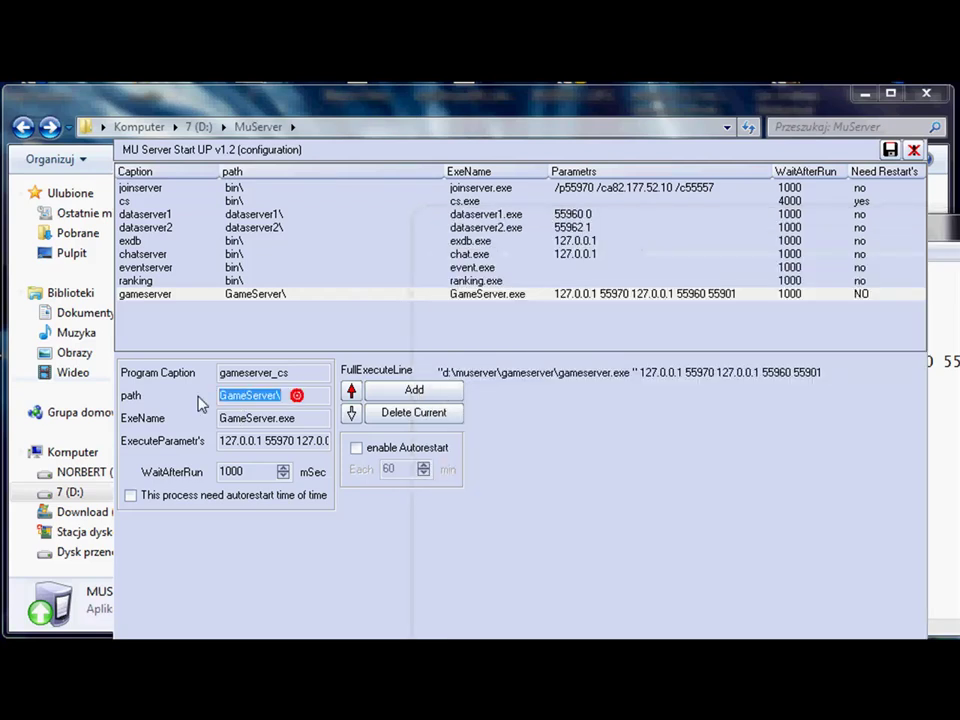
{"action": "key", "text": "ctrl+v"}
Replace the executable name with GameServerCS.exe.
{"action": "left_click", "coordinate": [484, 471]}
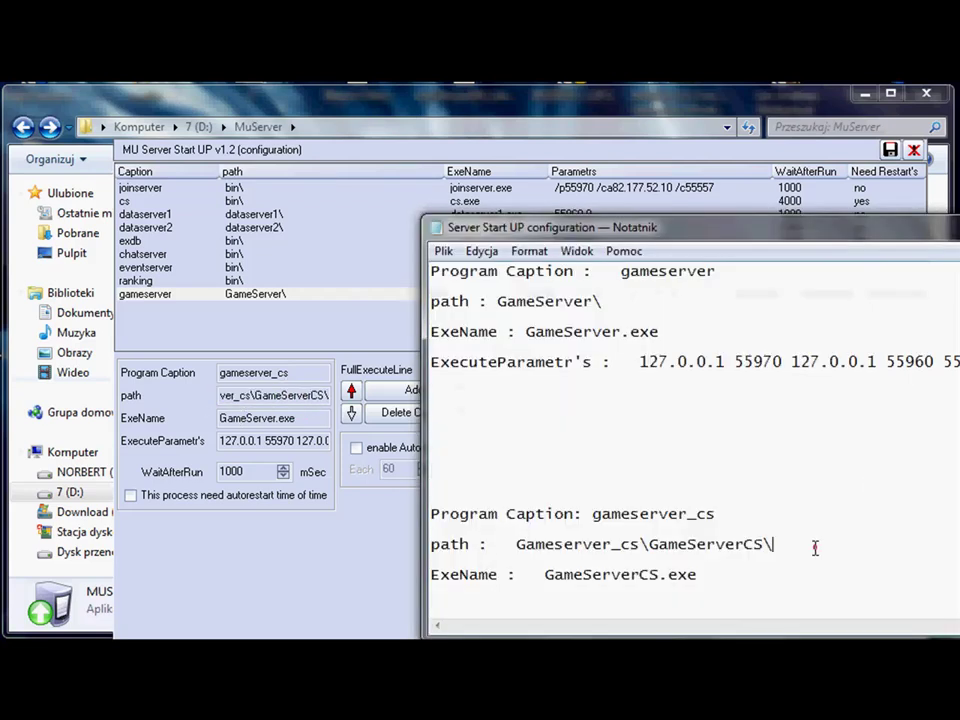
{"action": "left_click_drag", "start_coordinate": [697, 574], "coordinate": [545, 576]}
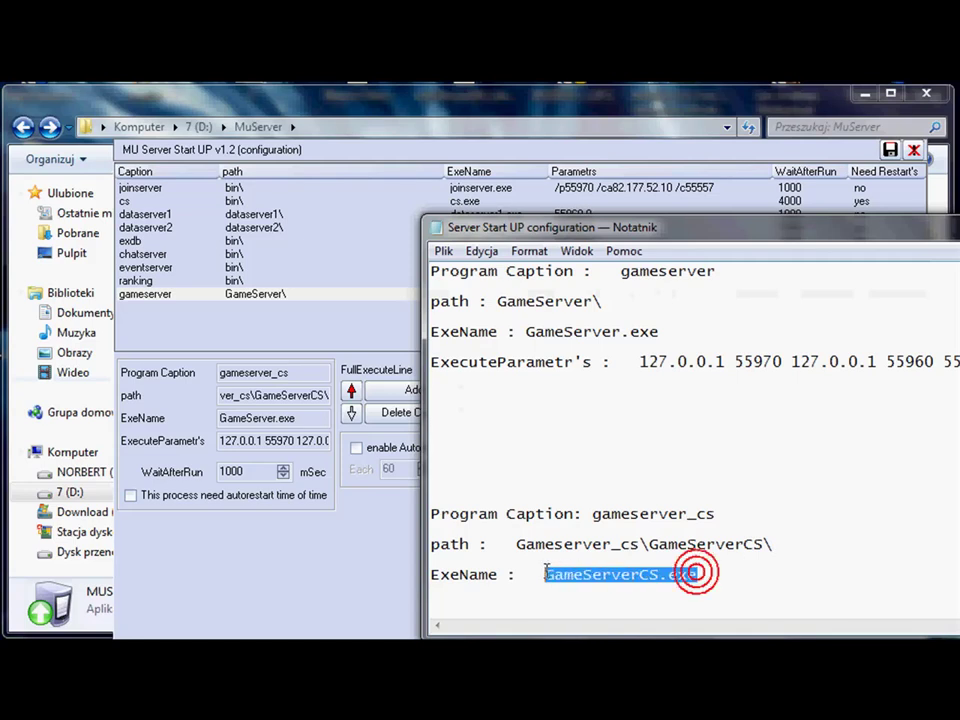
{"action": "left_click", "coordinate": [318, 443]}
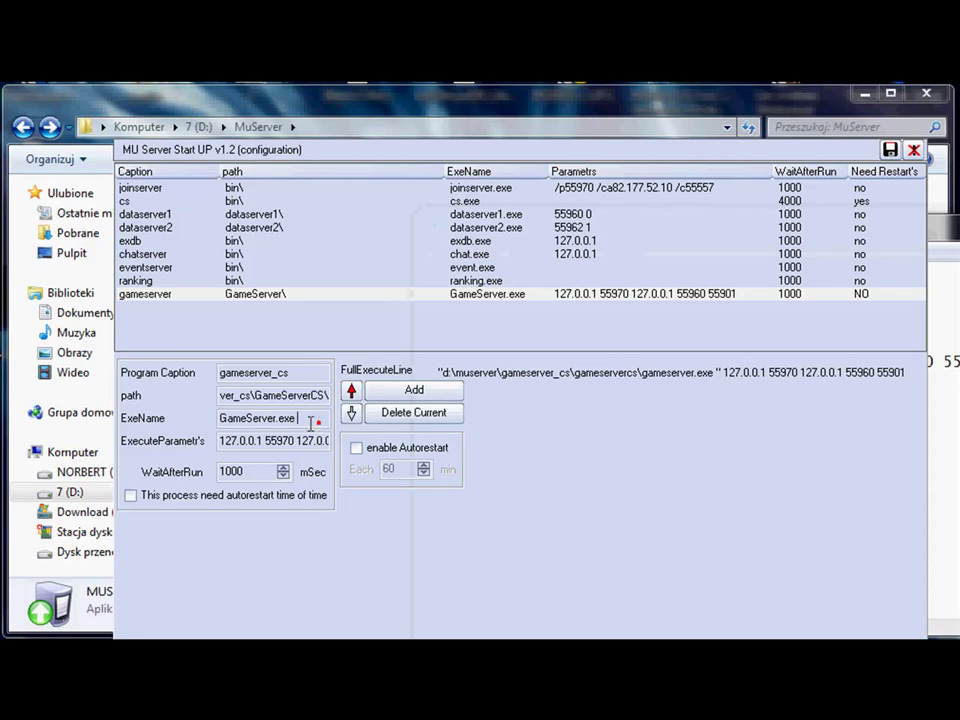
{"action": "left_click_drag", "start_coordinate": [311, 421], "coordinate": [220, 418]}
{"action": "key", "text": "ctrl+v"}
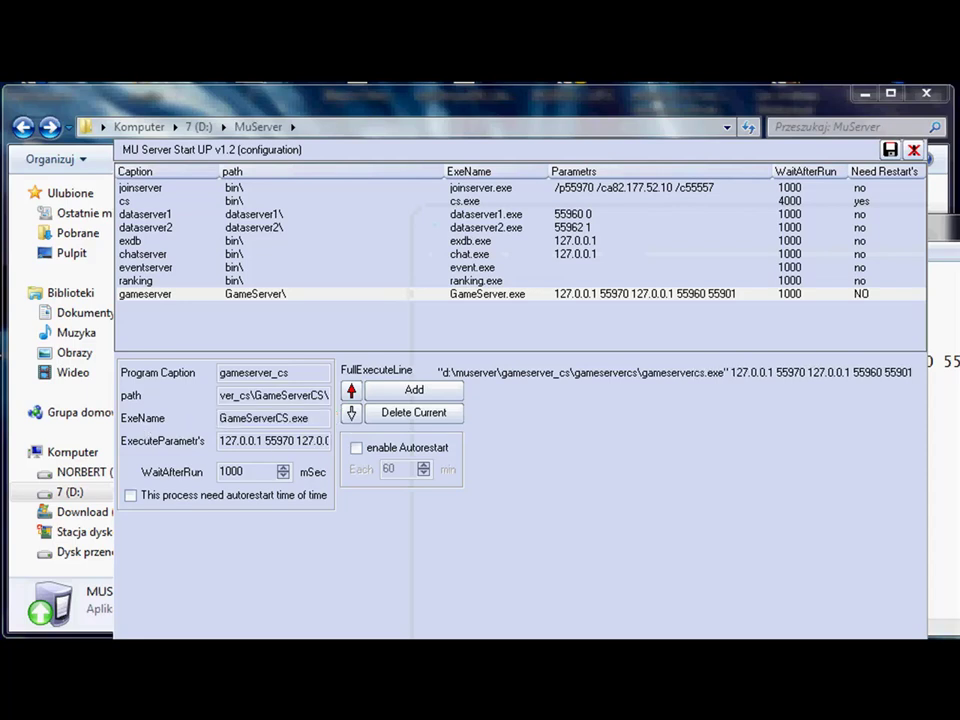
{"action": "key", "text": "alt+Tab"}
{"action": "scroll", "coordinate": [767, 553], "scroll_direction": "down", "scroll_amount": 1}
{"action": "left_click_drag", "start_coordinate": [955, 605], "coordinate": [640, 607]}
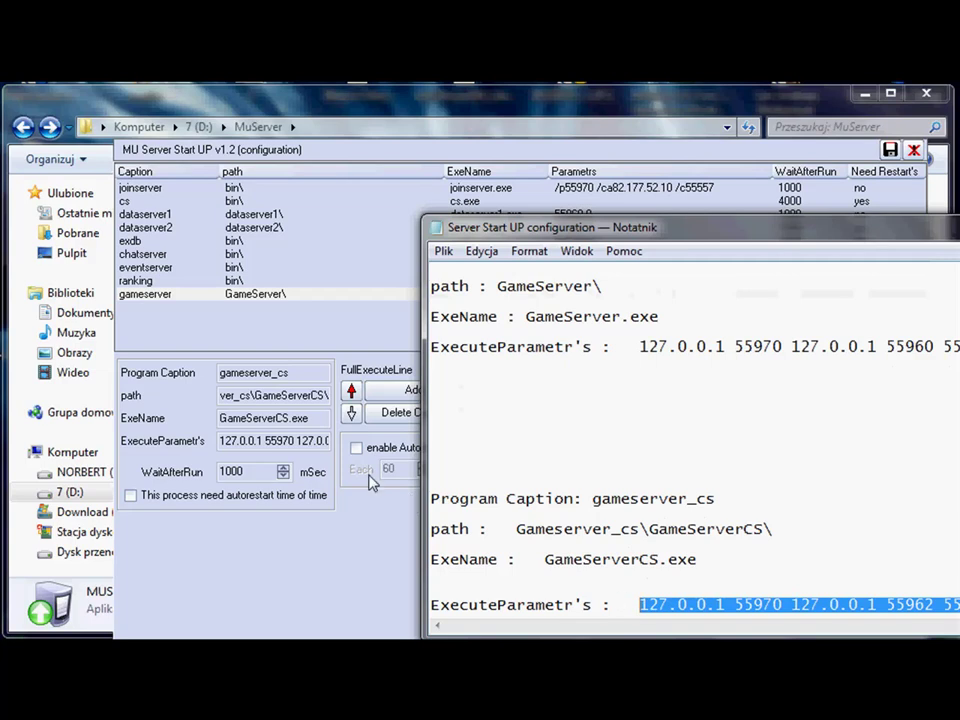
{"action": "left_click", "coordinate": [310, 437]}
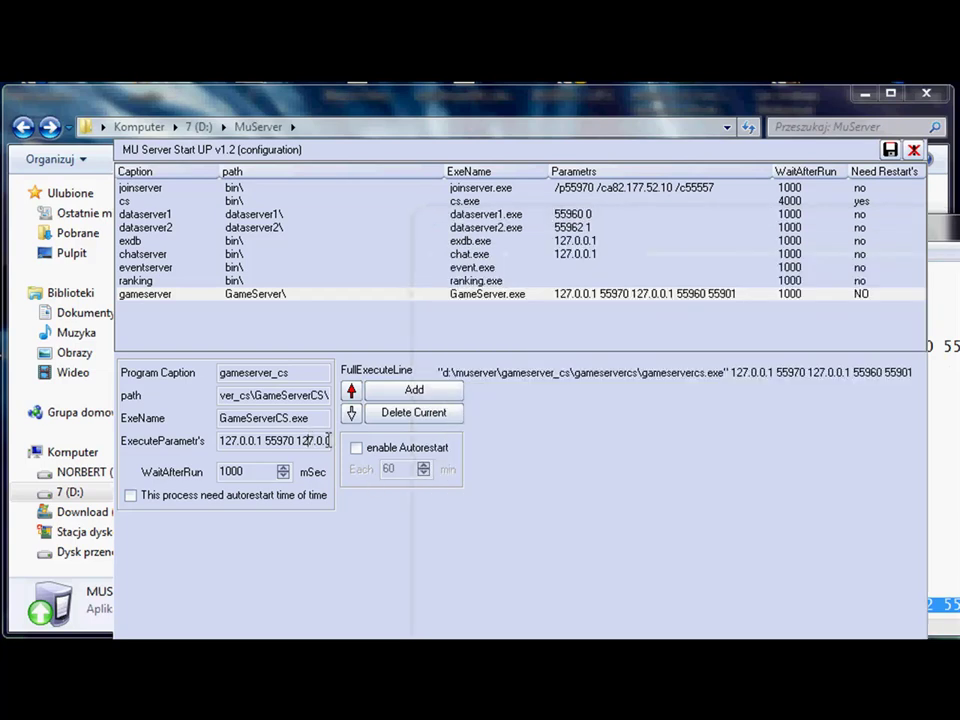
{"action": "key", "text": "BackSpace"}
{"action": "key", "text": "BackSpace"}
{"action": "key", "text": "BackSpace"}
{"action": "key", "text": "BackSpace"}
{"action": "key", "text": "BackSpace"}
{"action": "key", "text": "BackSpace"}
{"action": "key", "text": "BackSpace"}
{"action": "key", "text": "BackSpace"}
{"action": "key", "text": "BackSpace"}
{"action": "key", "text": "BackSpace"}
{"action": "key", "text": "BackSpace"}
{"action": "key", "text": "BackSpace"}
{"action": "key", "text": "BackSpace"}
{"action": "key", "text": "BackSpace"}
{"action": "key", "text": "BackSpace"}
{"action": "key", "text": "BackSpace"}
{"action": "key", "text": "BackSpace"}
{"action": "key", "text": "BackSpace"}
{"action": "key", "text": "BackSpace"}
{"action": "key", "text": "BackSpace"}
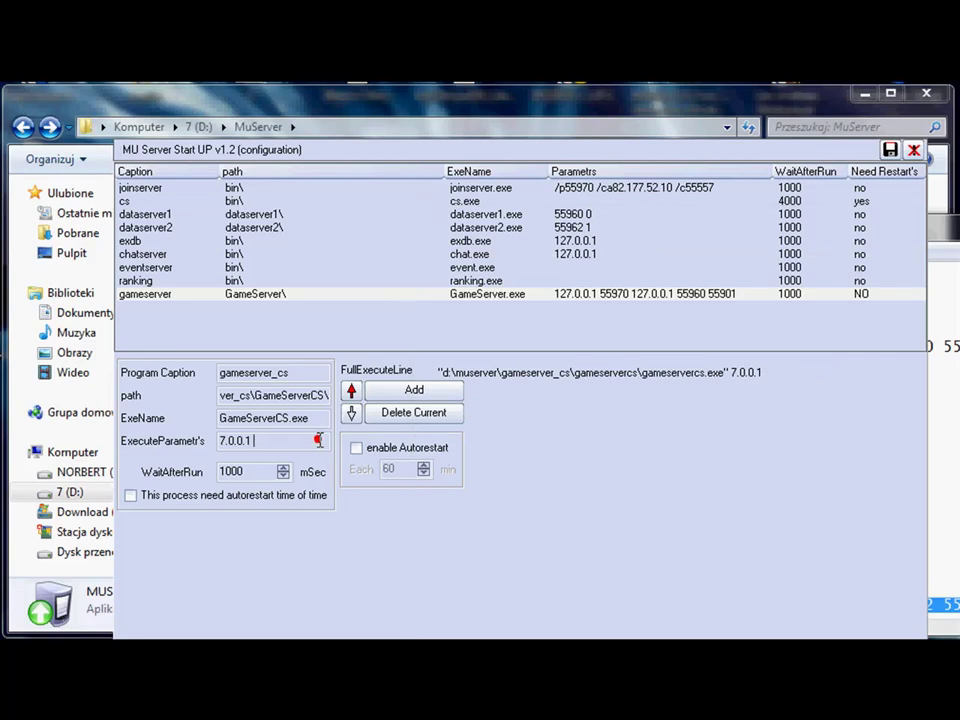
{"action": "key", "text": "ctrl+v"}
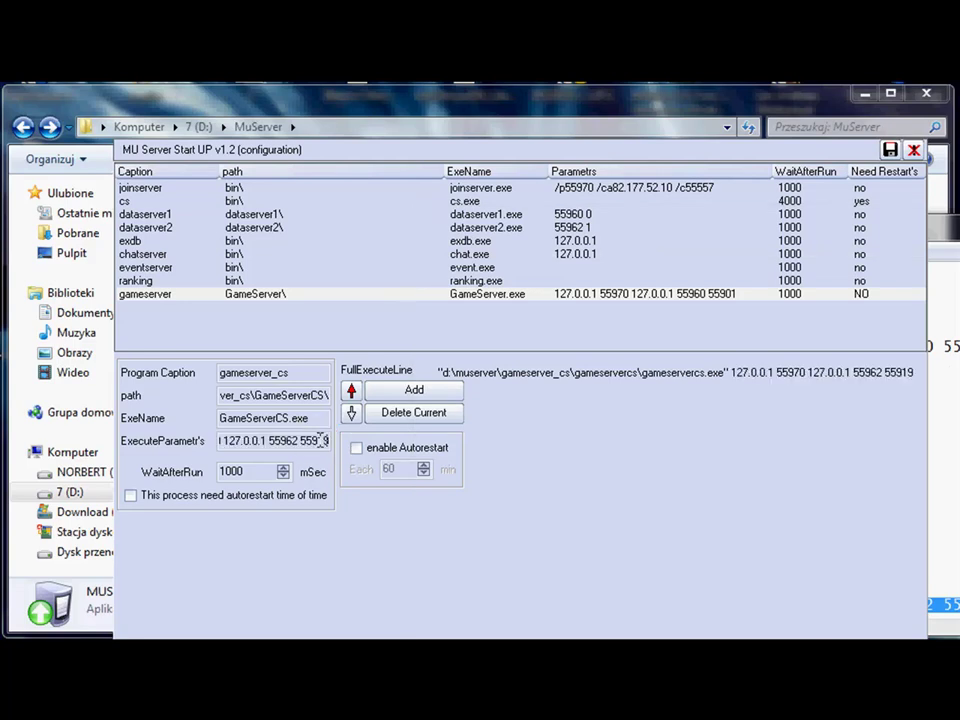
{"action": "left_click", "coordinate": [407, 391]}
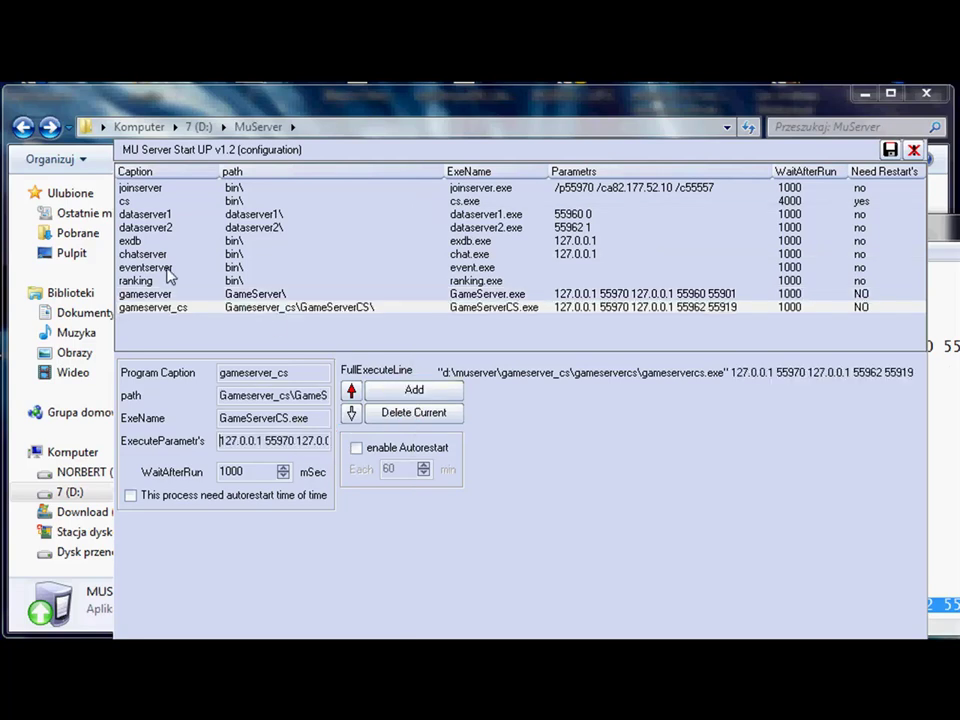
{"action": "left_click", "coordinate": [889, 152]}
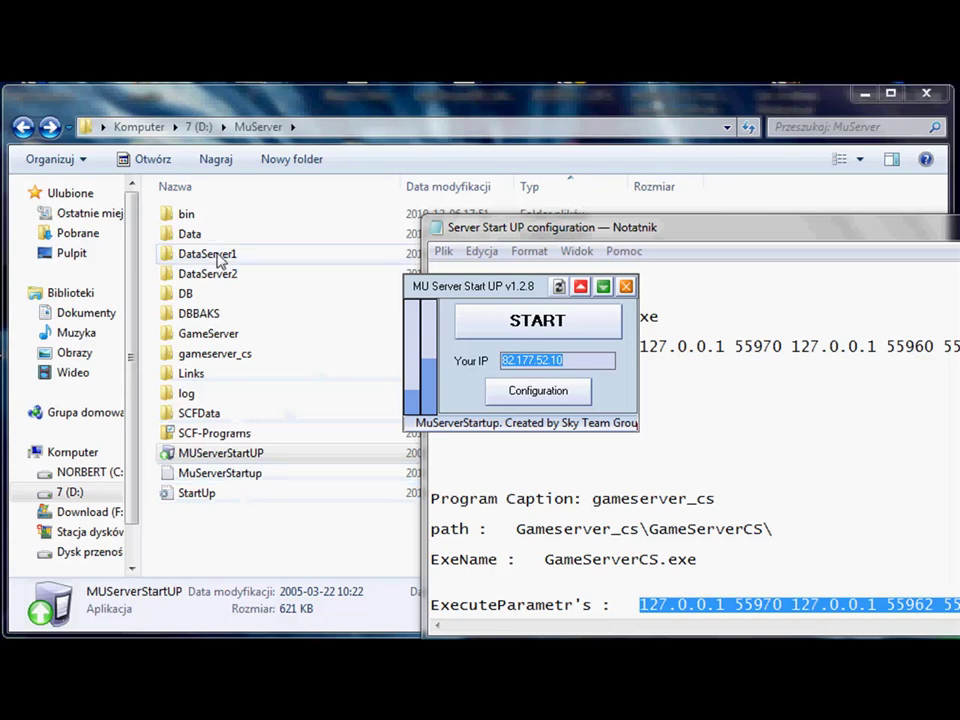
{"action": "left_click", "coordinate": [189, 215]}
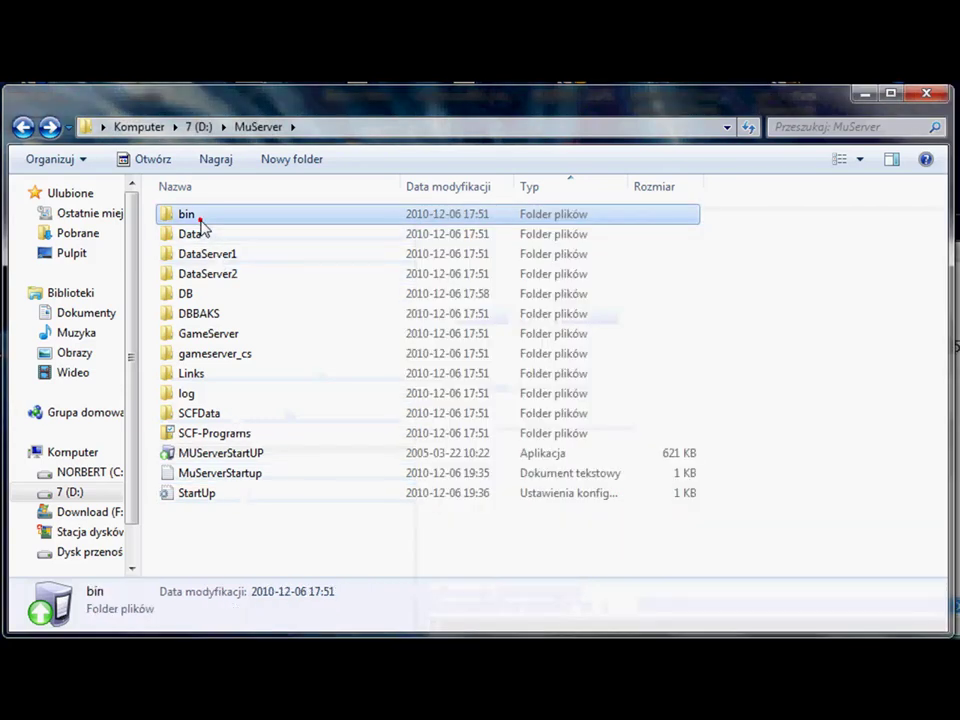
{"action": "double_click", "coordinate": [193, 217]}
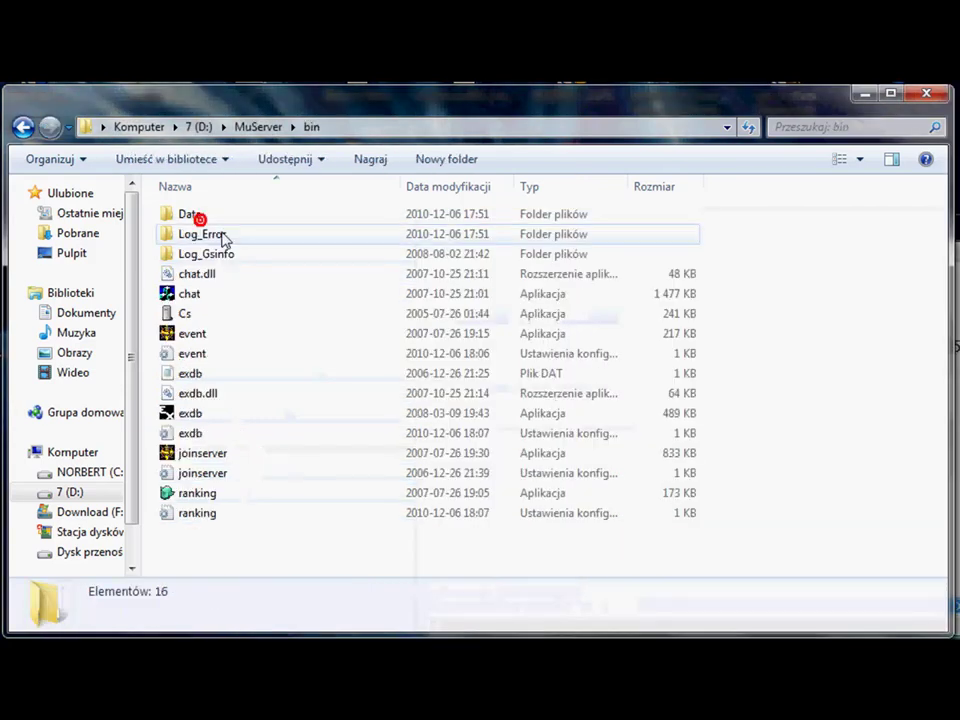
{"action": "double_click", "coordinate": [214, 221]}
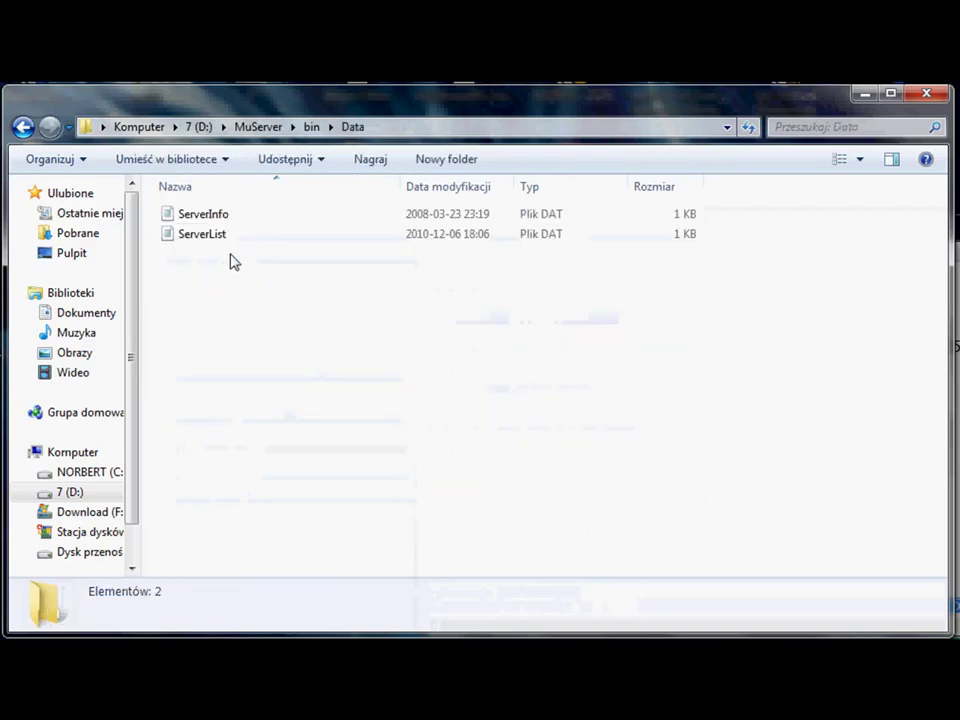
{"action": "left_click", "coordinate": [214, 234]}
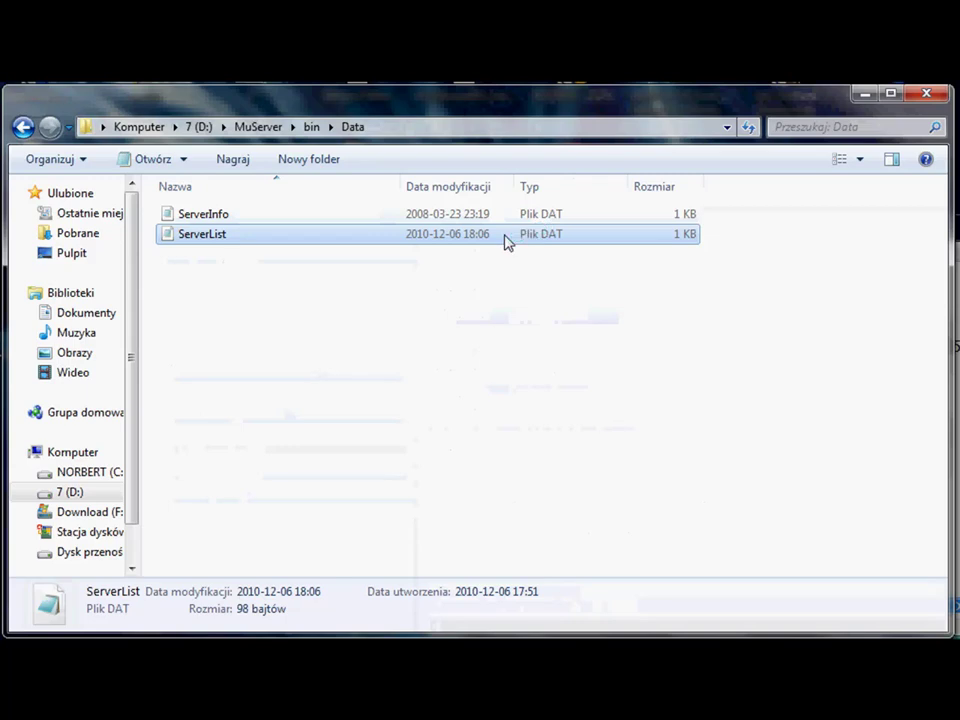
{"action": "double_click", "coordinate": [225, 235]}
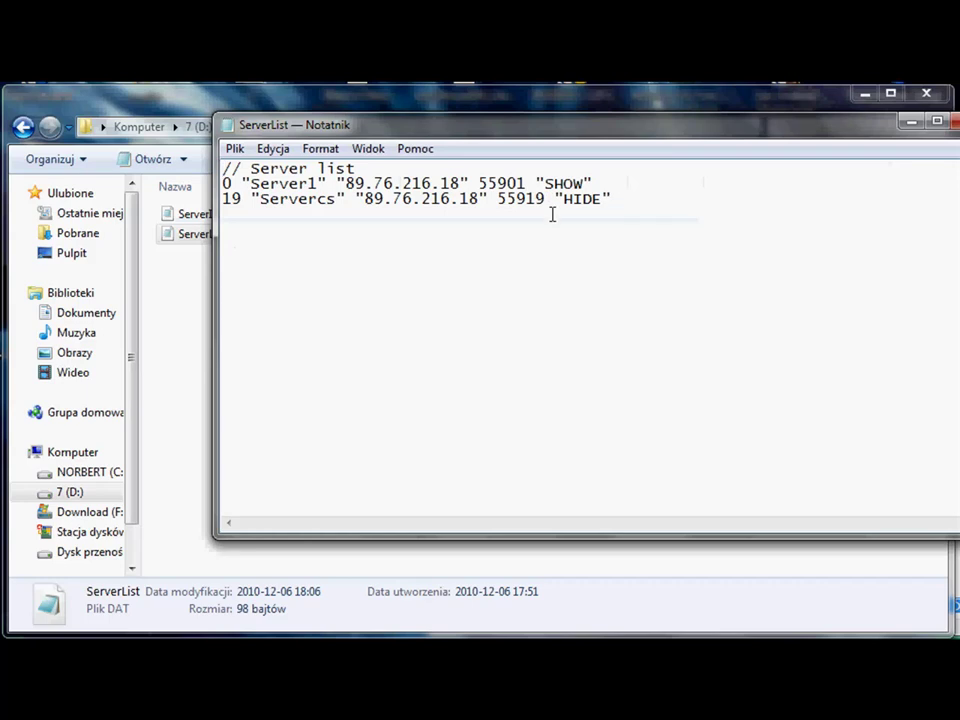
{"action": "left_click_drag", "start_coordinate": [480, 200], "coordinate": [367, 199]}
{"action": "key", "text": "ctrl+c"}
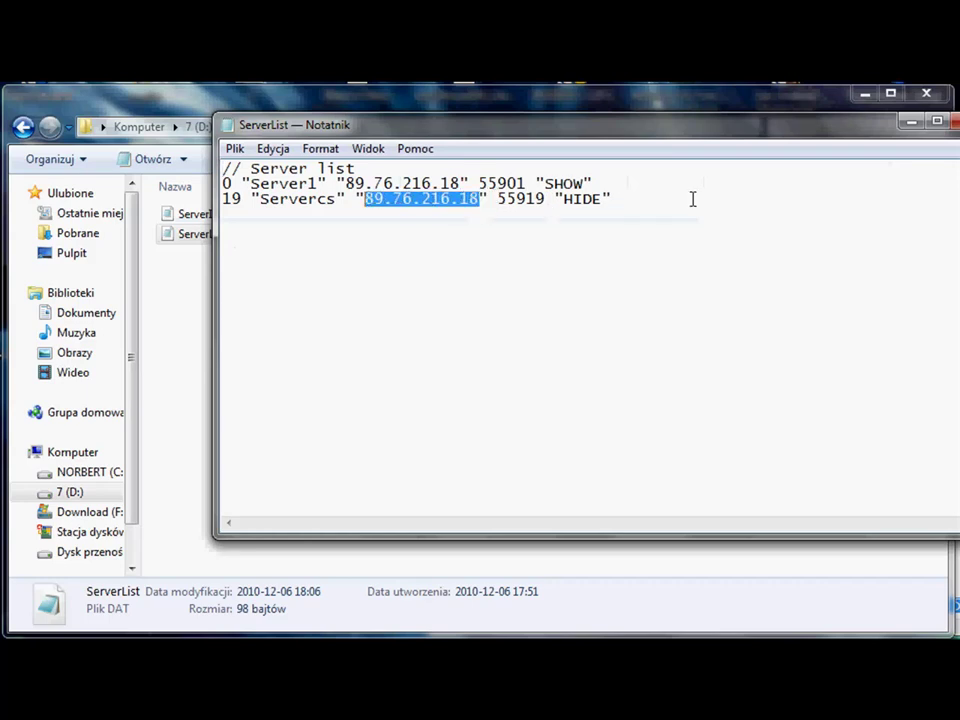
{"action": "left_click", "coordinate": [953, 121]}
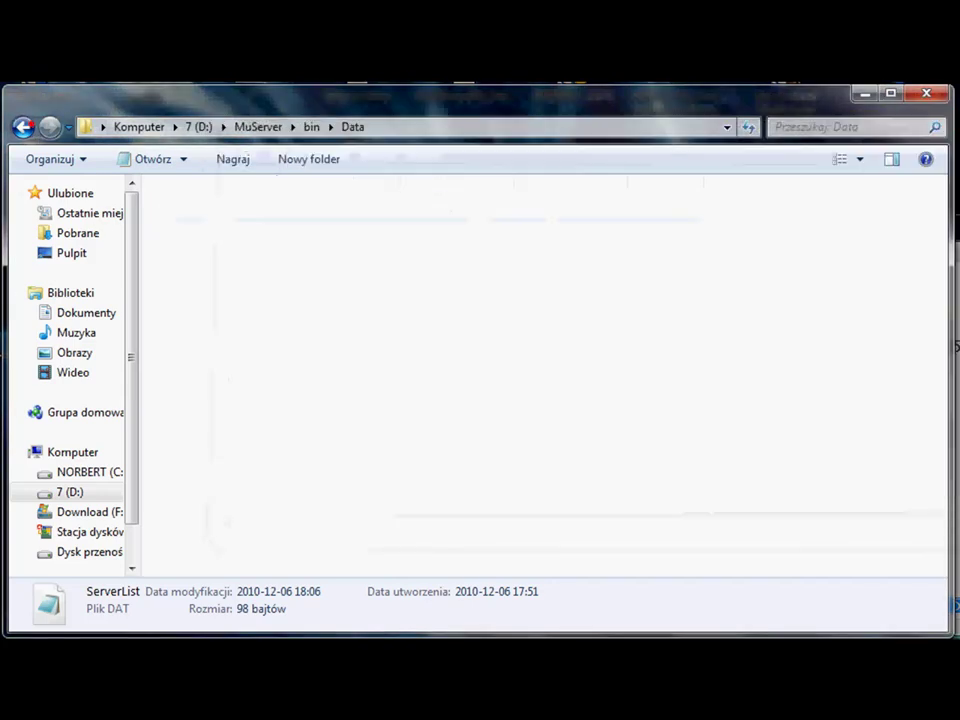
Return to the bin folder, minimize Explorer and reposition the MU Server Start UP window.
{"action": "left_click", "coordinate": [23, 127]}
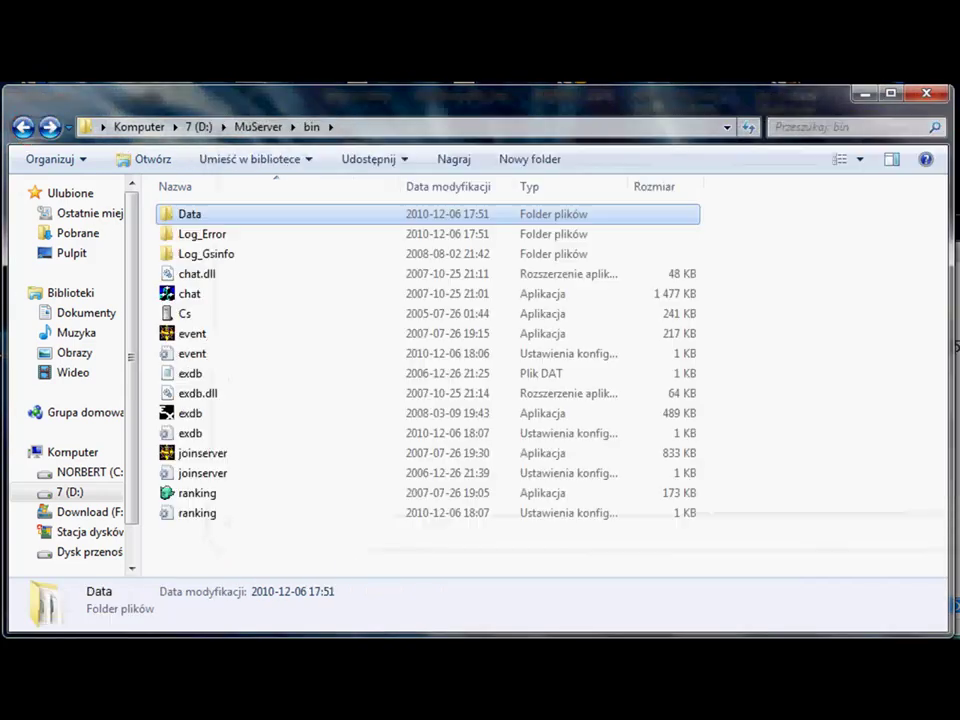
{"action": "left_click", "coordinate": [864, 95]}
{"action": "left_click_drag", "start_coordinate": [505, 287], "coordinate": [391, 210]}
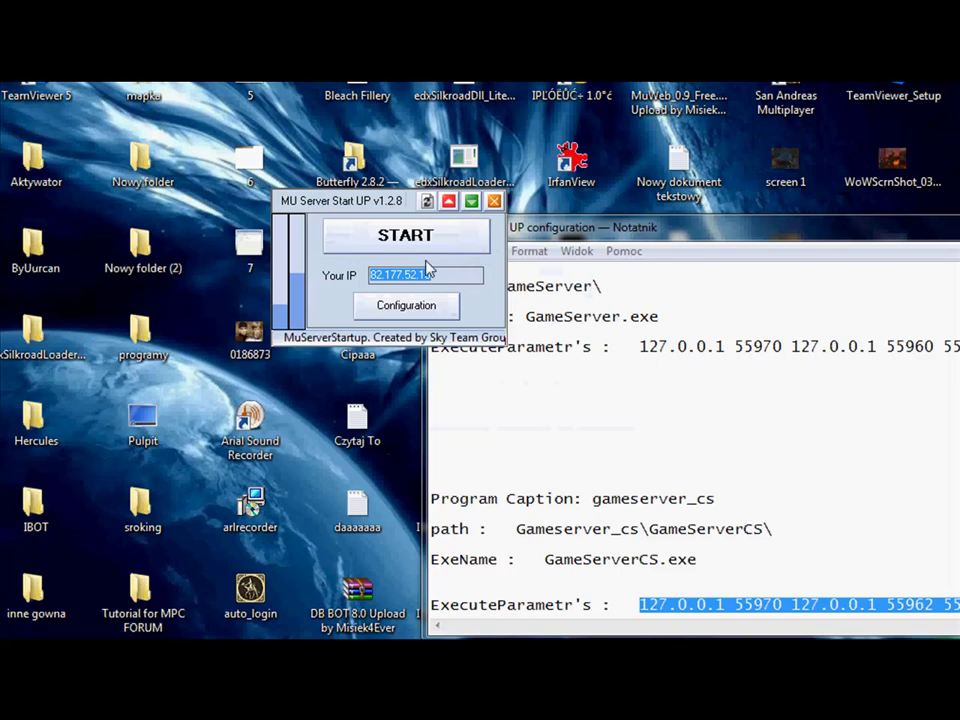
Paste 89.76.216.18 as the server IP, then select the Patch S3 Ep2 folder in WinRAR.
{"action": "key", "text": "ctrl+v"}
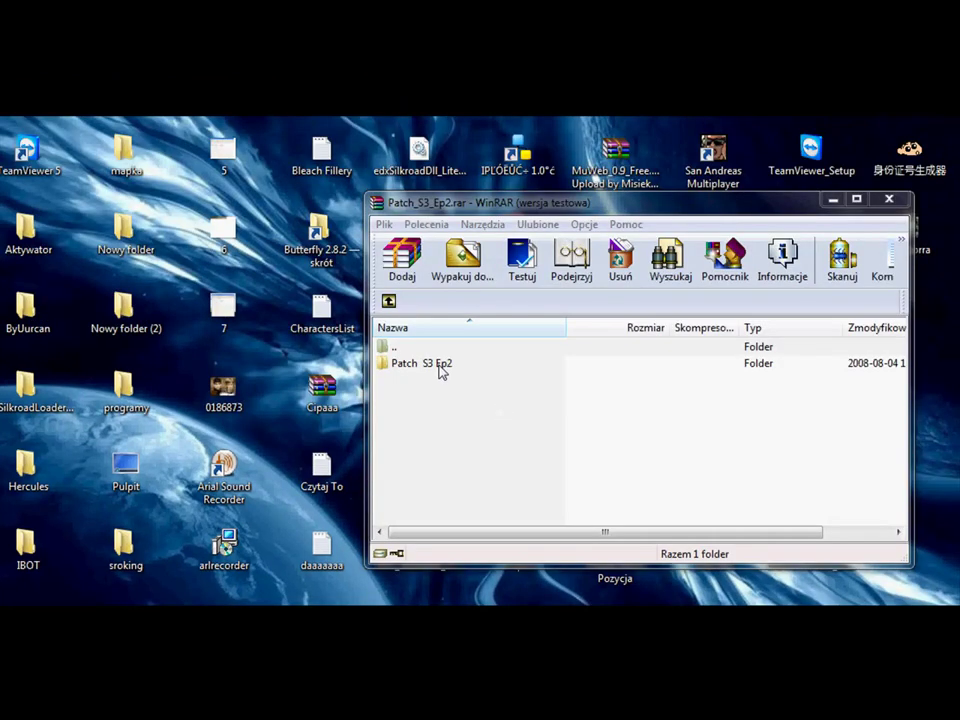
{"action": "left_click", "coordinate": [441, 366]}
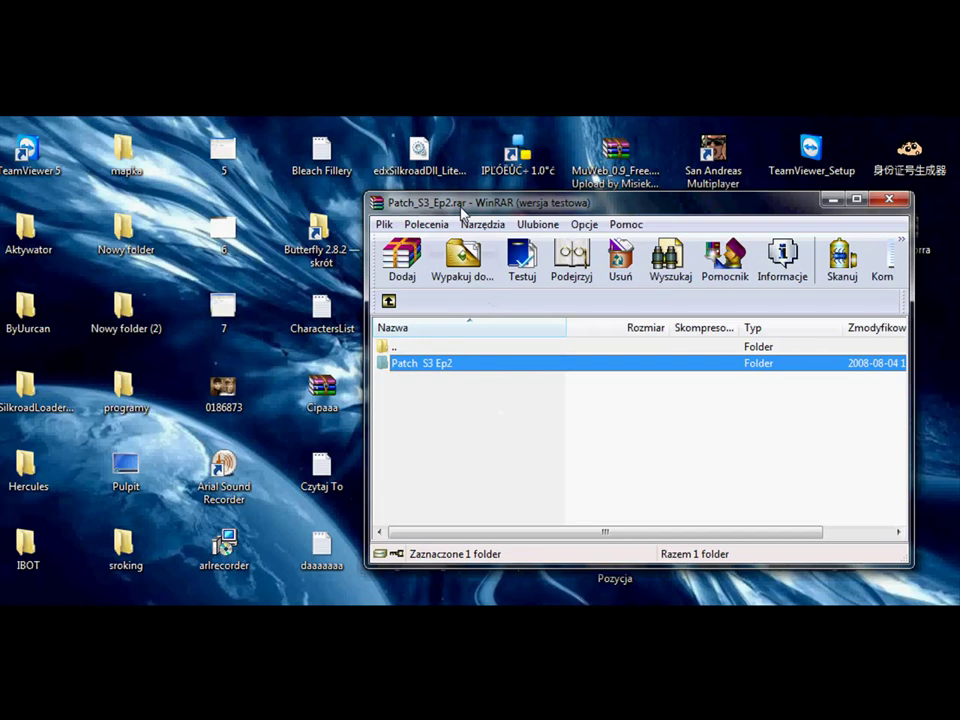
Open the inner Patch S3 Ep2 folder in WinRAR and view the MassacreMu1.04X client folder.
{"action": "double_click", "coordinate": [403, 366]}
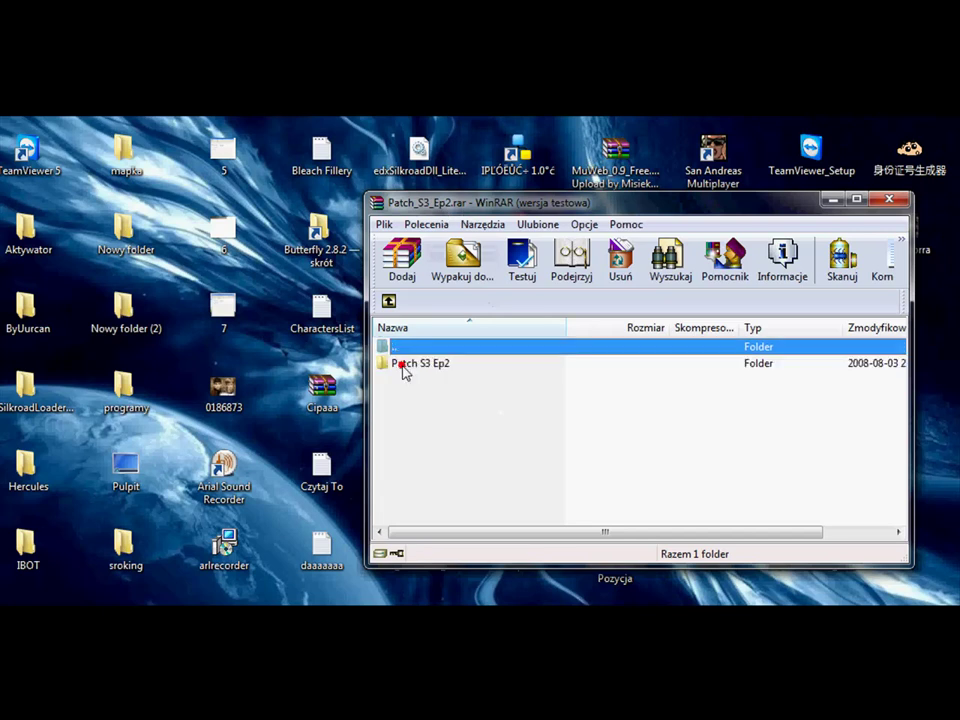
{"action": "double_click", "coordinate": [405, 366]}
{"action": "scroll", "coordinate": [447, 390], "scroll_direction": "down", "scroll_amount": 5}
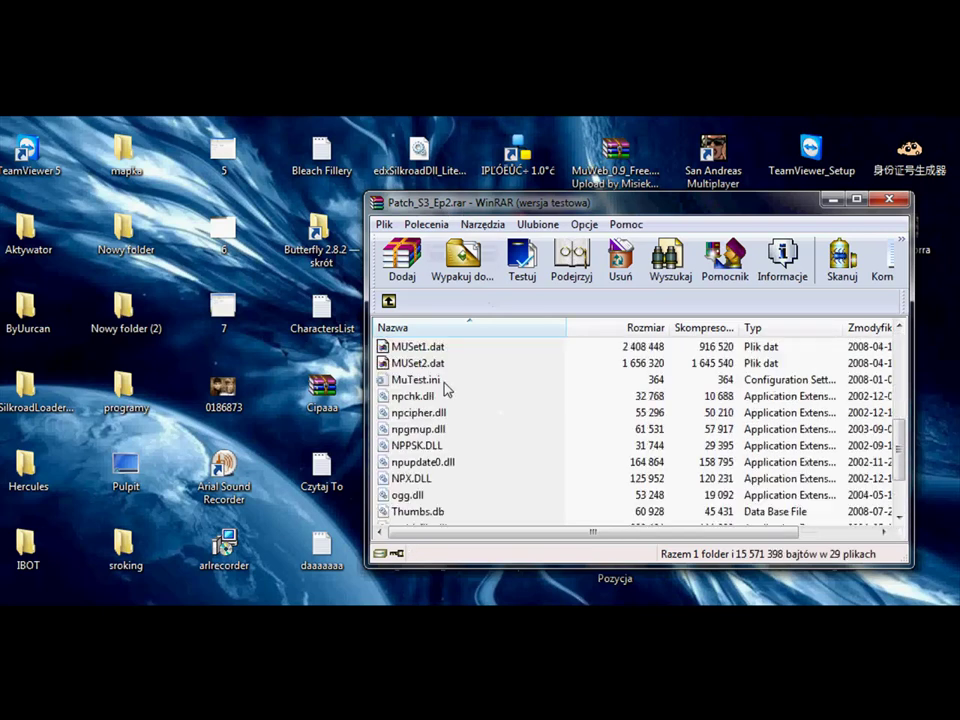
{"action": "scroll", "coordinate": [450, 400], "scroll_direction": "down", "scroll_amount": 2}
{"action": "scroll", "coordinate": [465, 424], "scroll_direction": "up", "scroll_amount": 6}
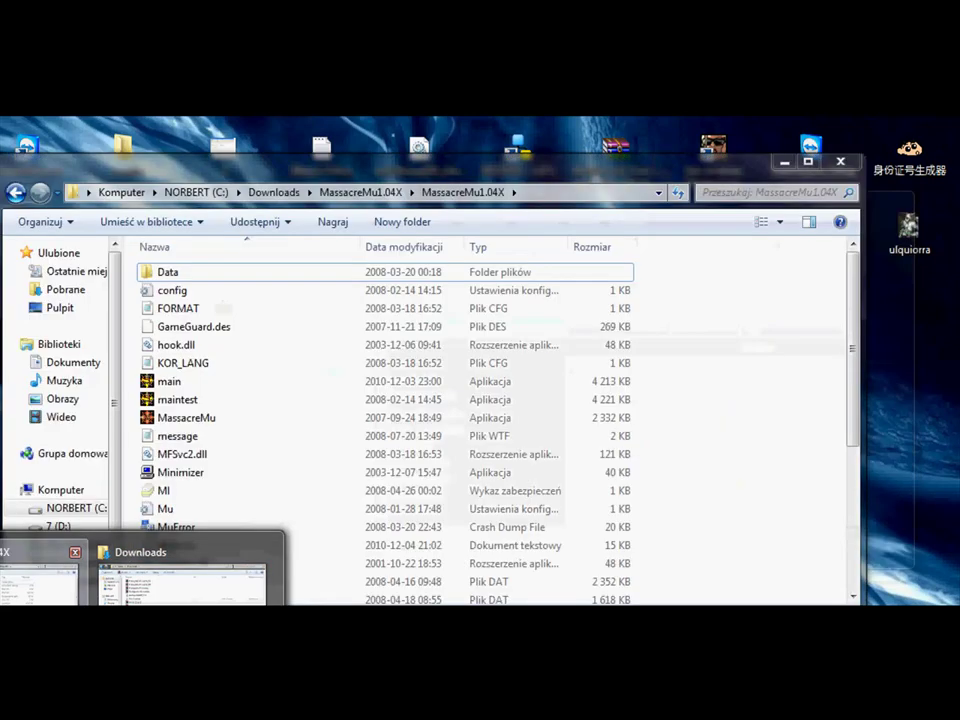
{"action": "left_click", "coordinate": [40, 580]}
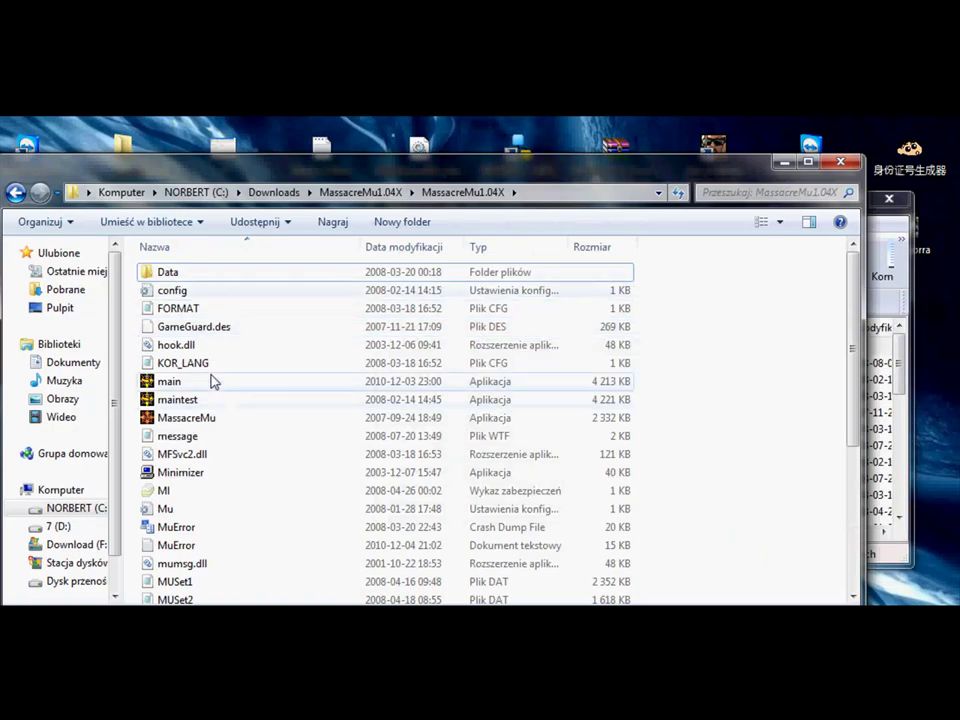
{"action": "scroll", "coordinate": [210, 380], "scroll_direction": "down", "scroll_amount": 4}
{"action": "scroll", "coordinate": [211, 380], "scroll_direction": "up", "scroll_amount": 4}
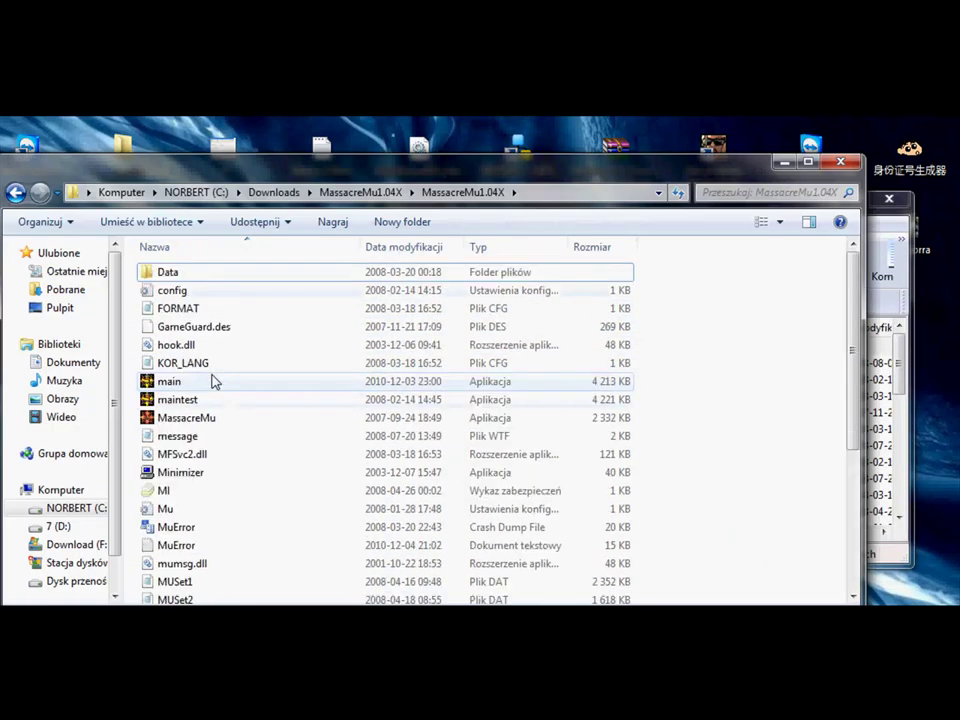
Extract all patch files into the client folder, replacing files and merging Data for all conflicts.
{"action": "key", "text": "alt+Tab"}
{"action": "key", "text": "ctrl+a"}
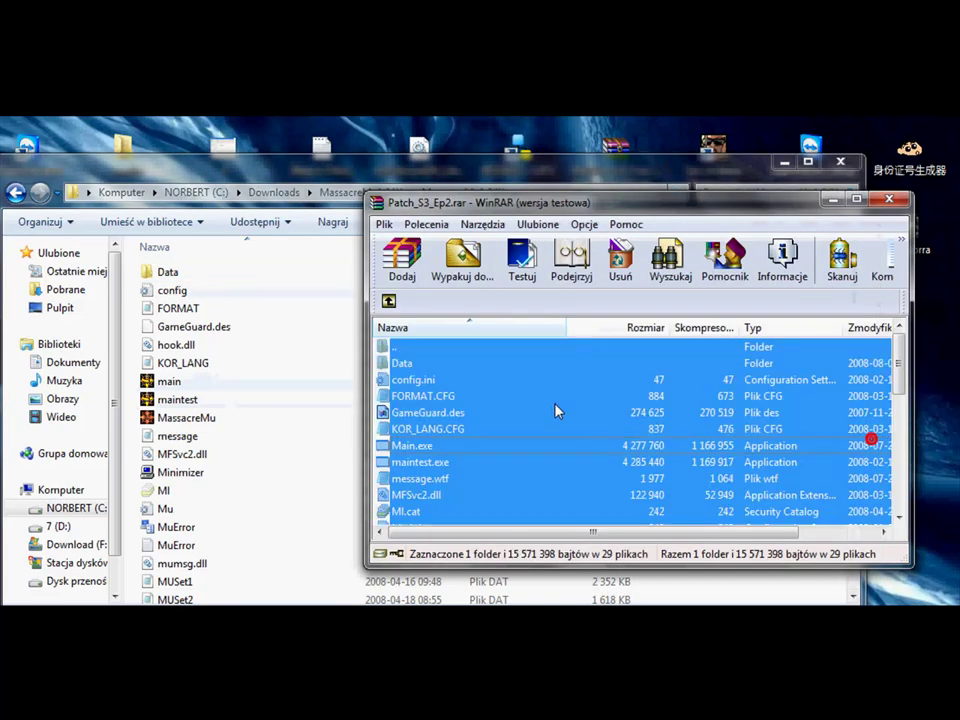
{"action": "left_click_drag", "start_coordinate": [401, 437], "coordinate": [283, 443]}
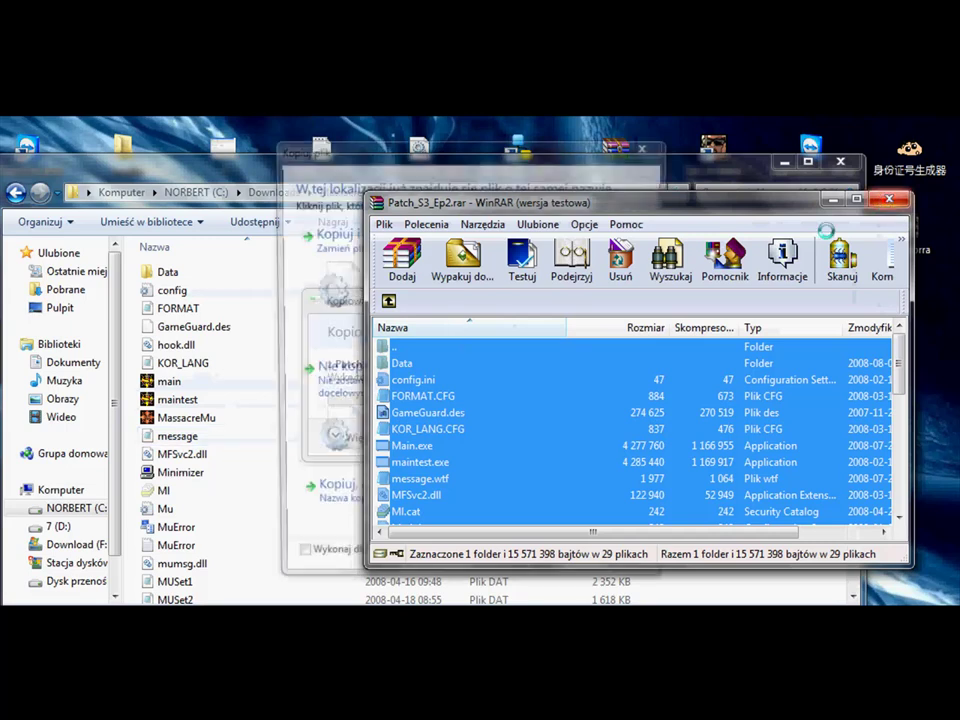
{"action": "left_click", "coordinate": [363, 153]}
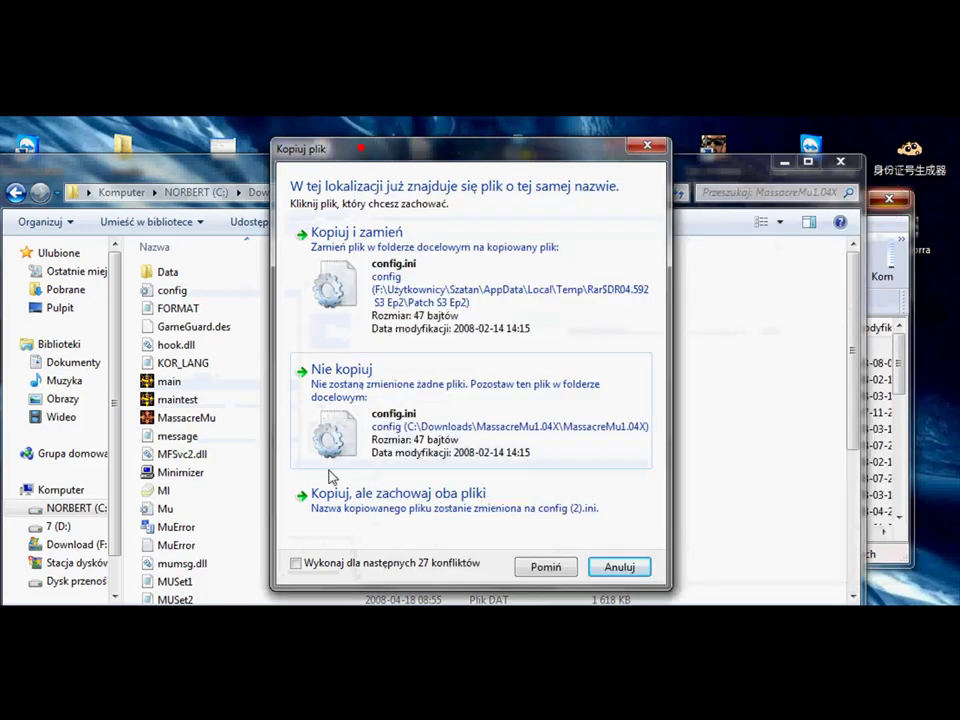
{"action": "left_click", "coordinate": [315, 562]}
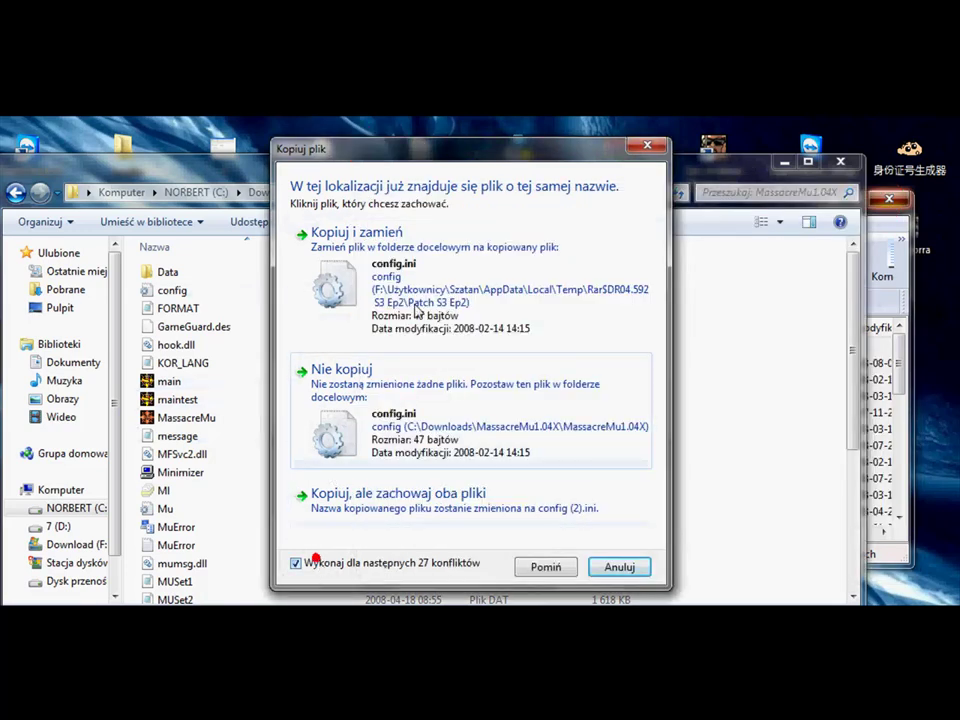
{"action": "left_click", "coordinate": [410, 272]}
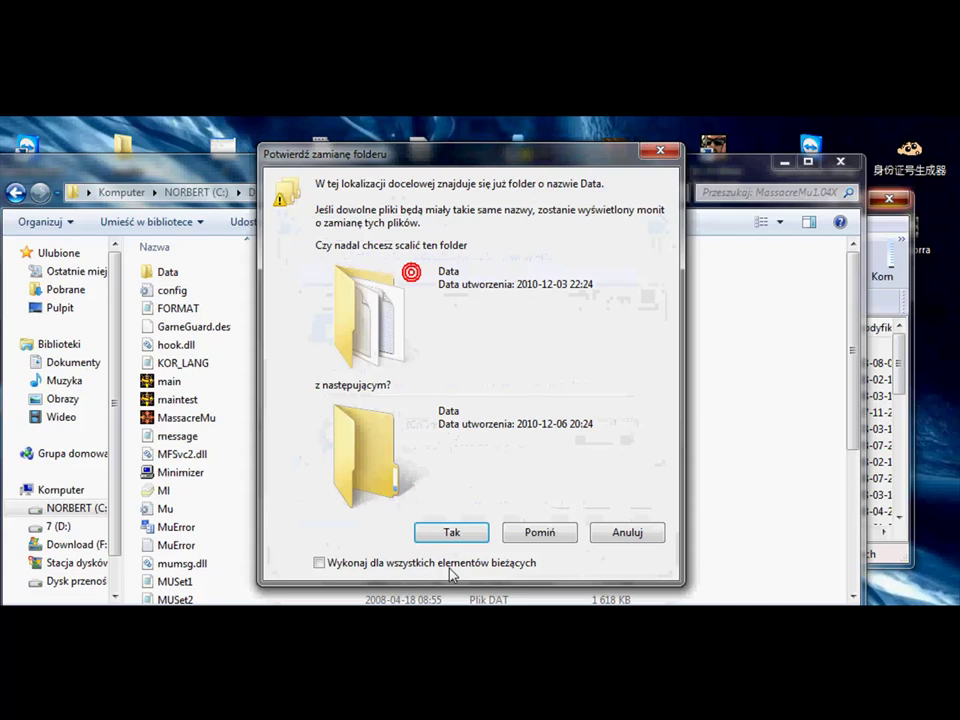
{"action": "left_click", "coordinate": [392, 563]}
{"action": "left_click", "coordinate": [452, 533]}
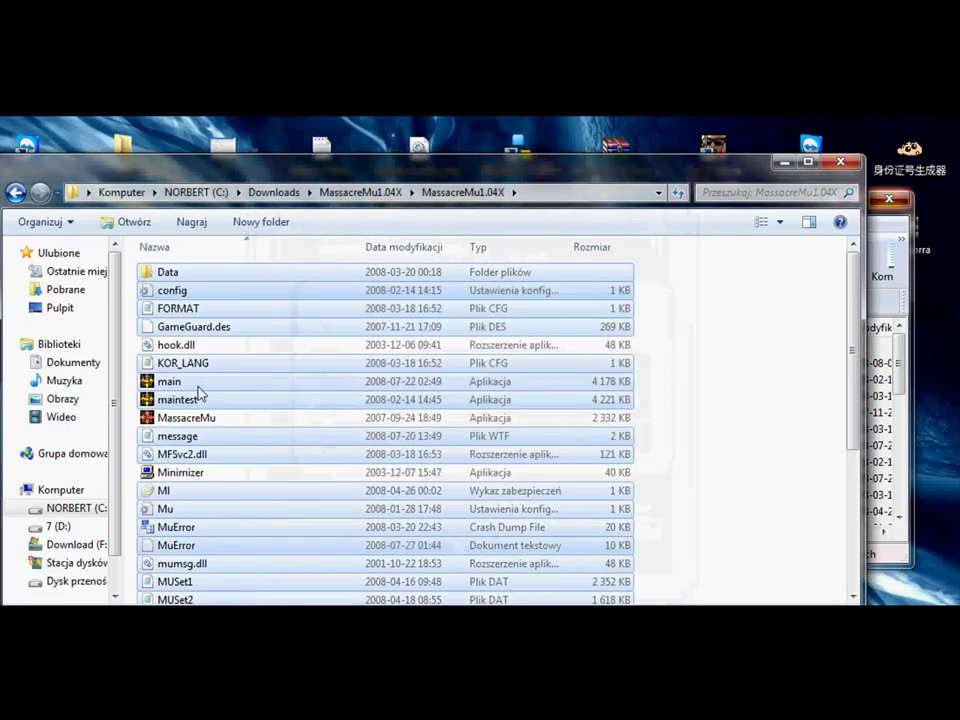
Open main from the MassacreMu1.04X folder with 'Edit with HHD Hex Editor Neo'.
{"action": "left_click", "coordinate": [197, 386]}
{"action": "double_click", "coordinate": [197, 386]}
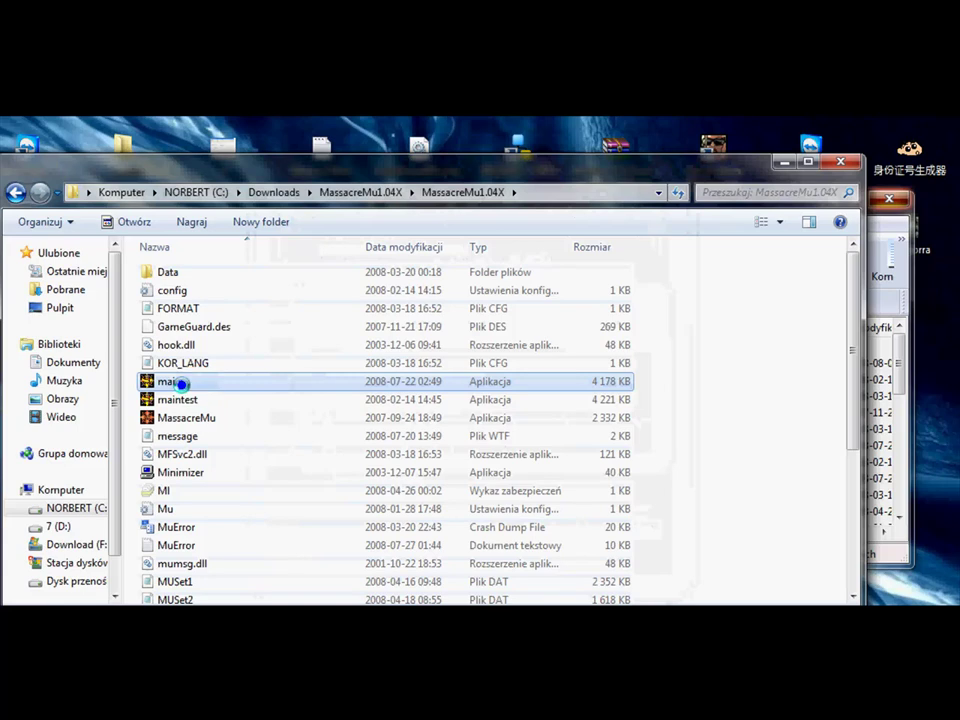
{"action": "right_click", "coordinate": [180, 383]}
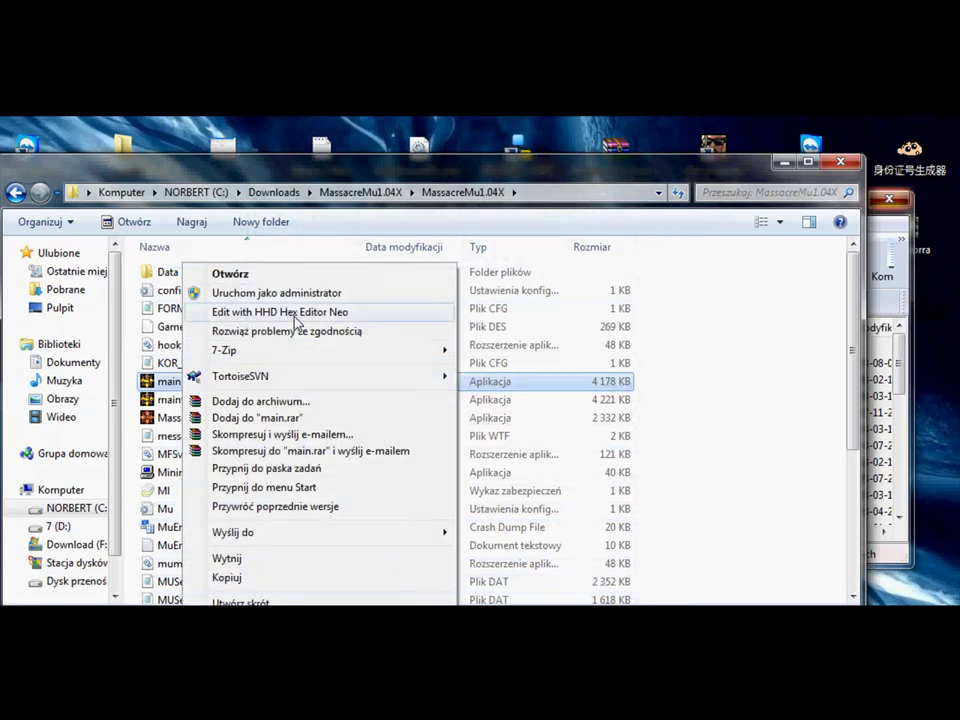
{"action": "left_click", "coordinate": [386, 315]}
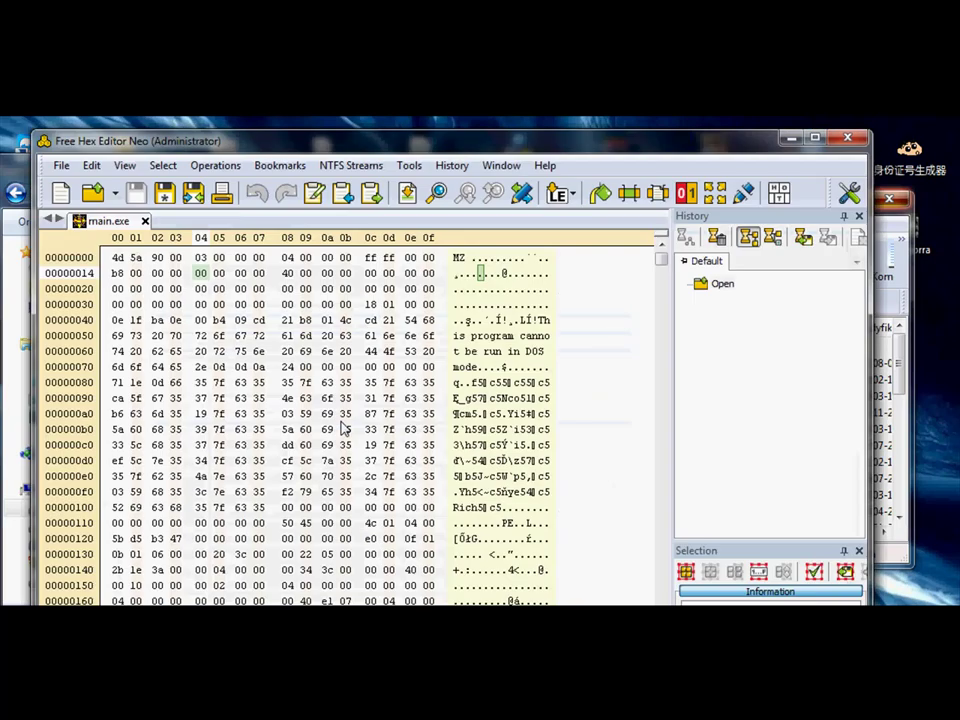
Maximize the Free Hex Editor Neo window showing main.exe.
{"action": "left_click_drag", "start_coordinate": [400, 141], "coordinate": [378, 164]}
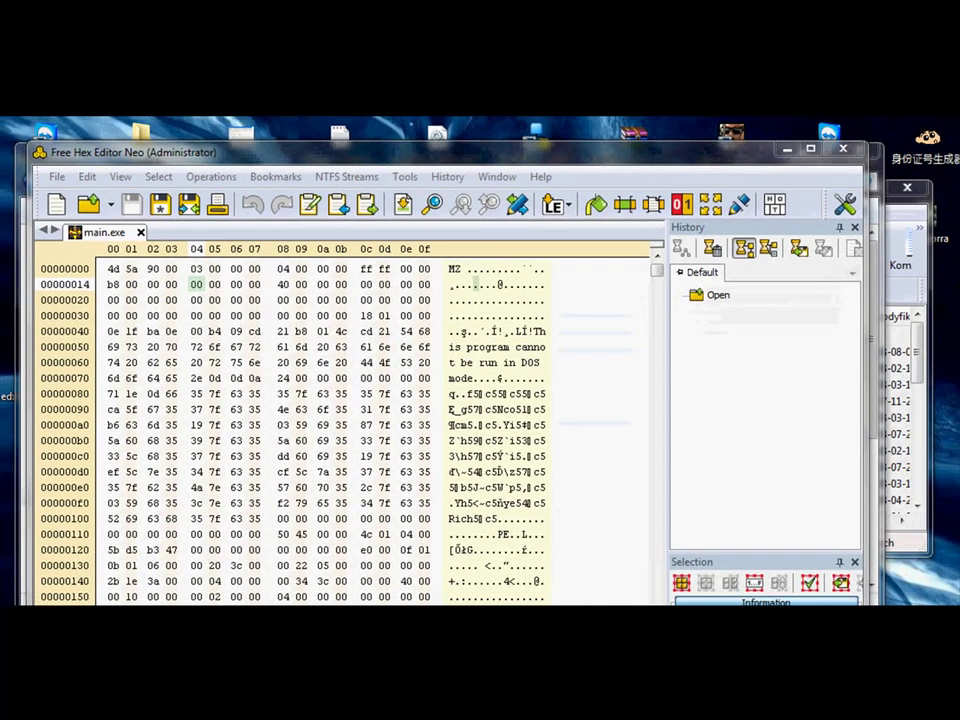
{"action": "left_click", "coordinate": [477, 347]}
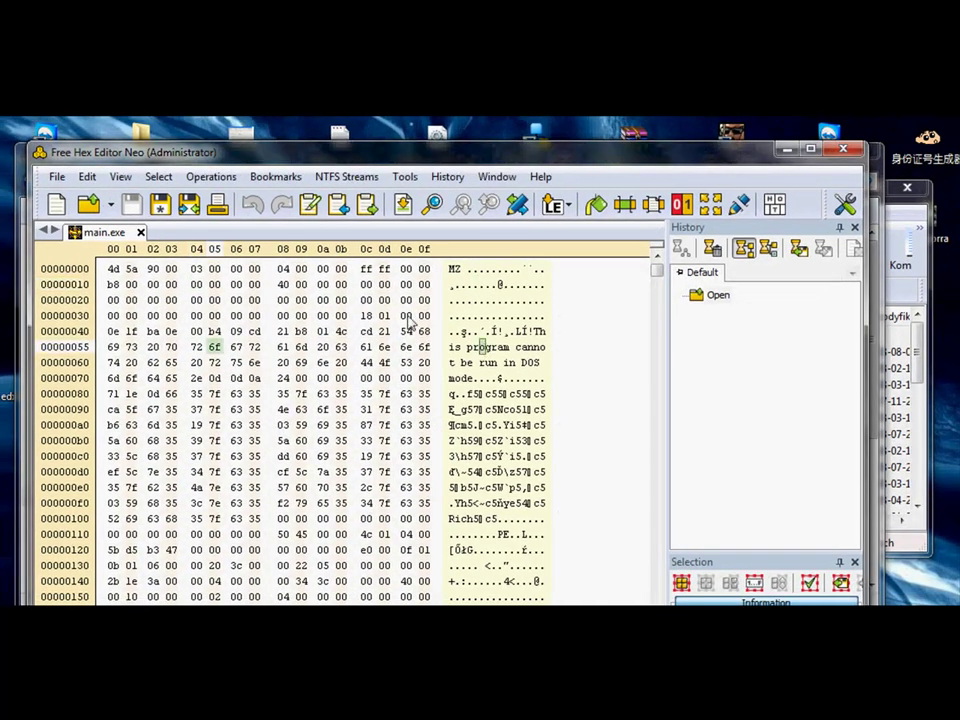
{"action": "left_click", "coordinate": [812, 148]}
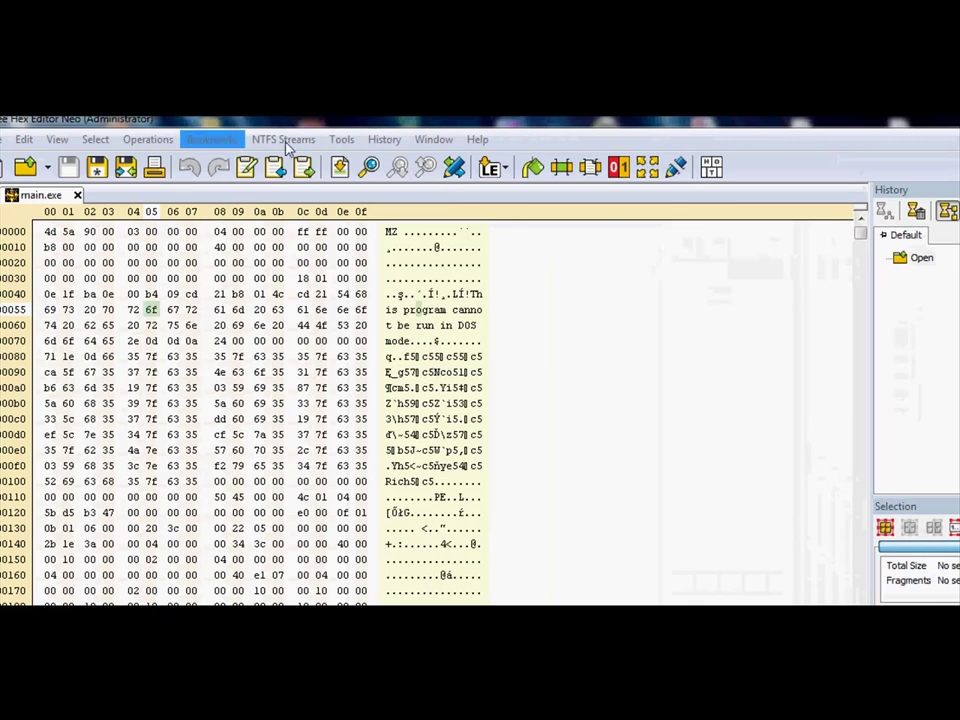
{"action": "left_click", "coordinate": [340, 141]}
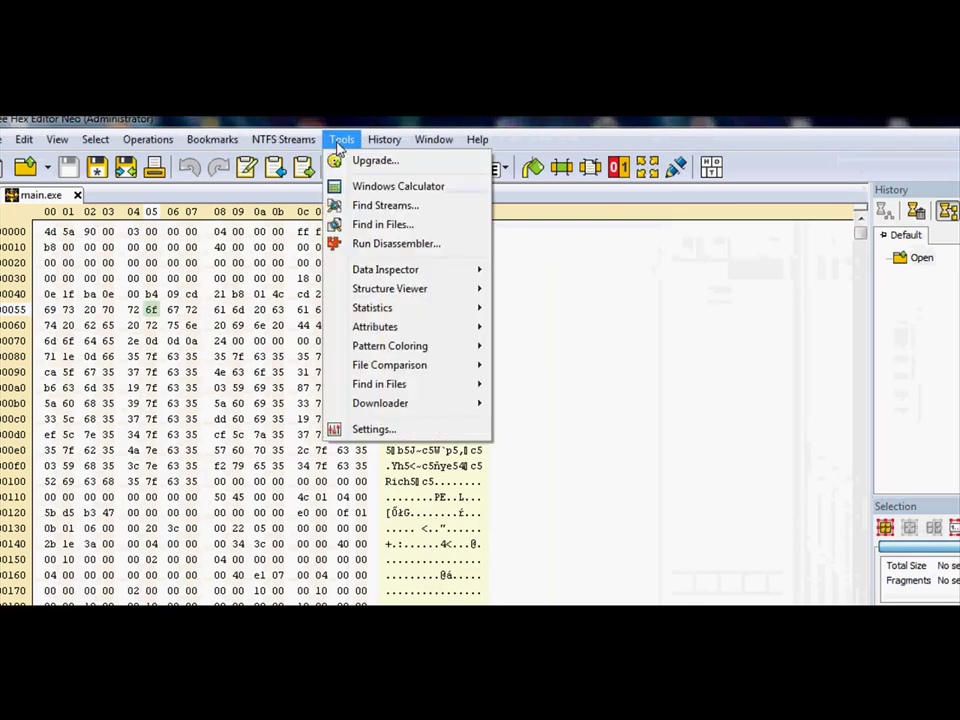
{"action": "left_click", "coordinate": [283, 139]}
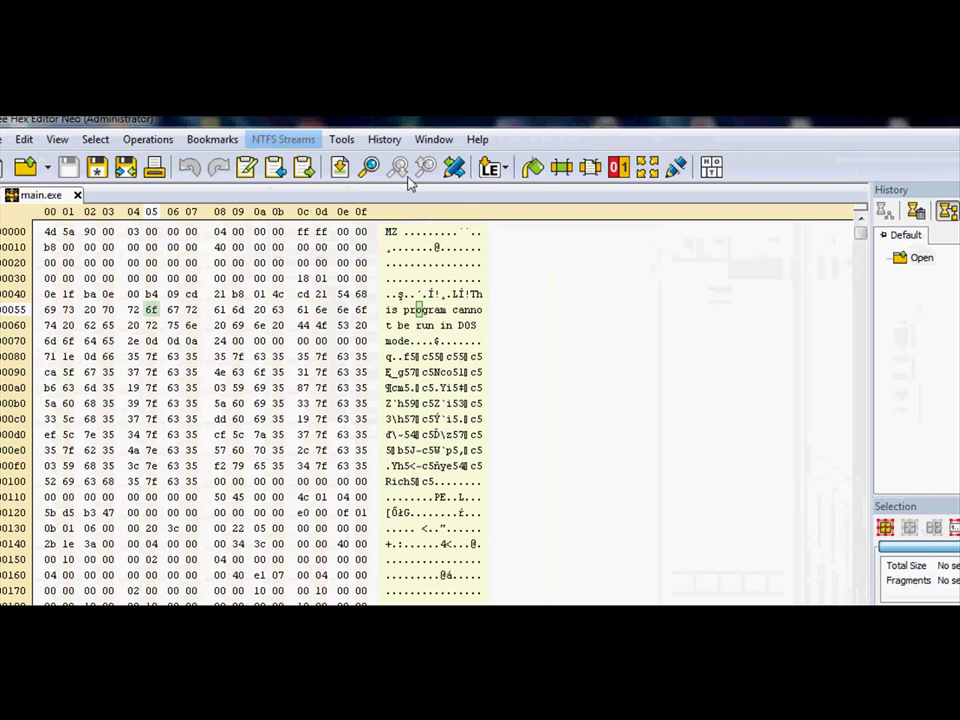
Search main.exe for the string 82.177.52.10, then start a new search for WP.
{"action": "left_click", "coordinate": [369, 168]}
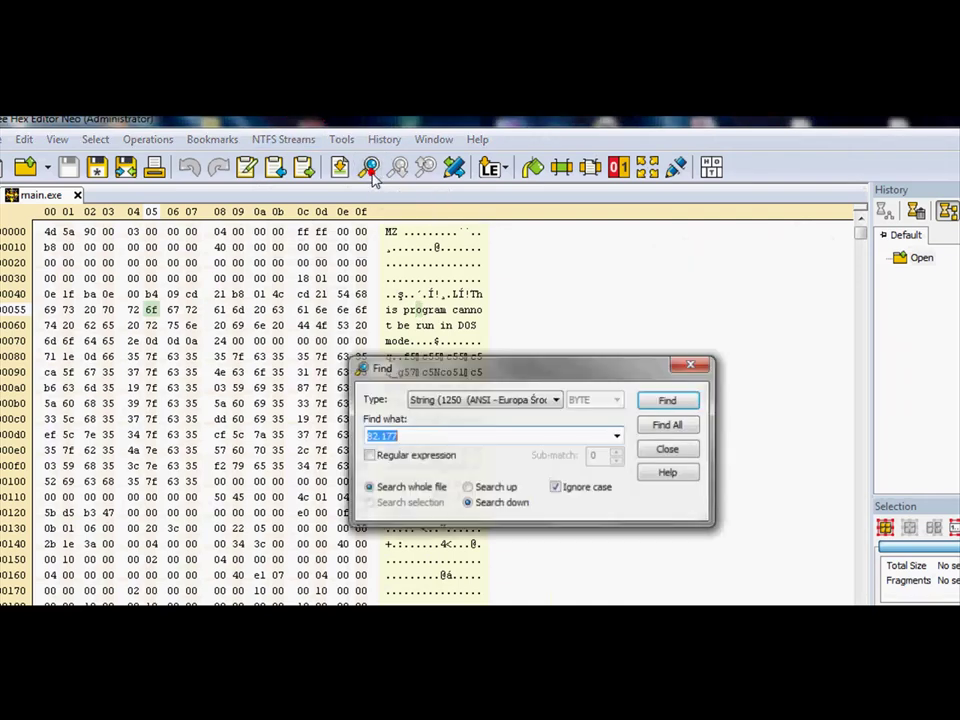
{"action": "key", "text": "ctrl+v"}
{"action": "double_click", "coordinate": [421, 432]}
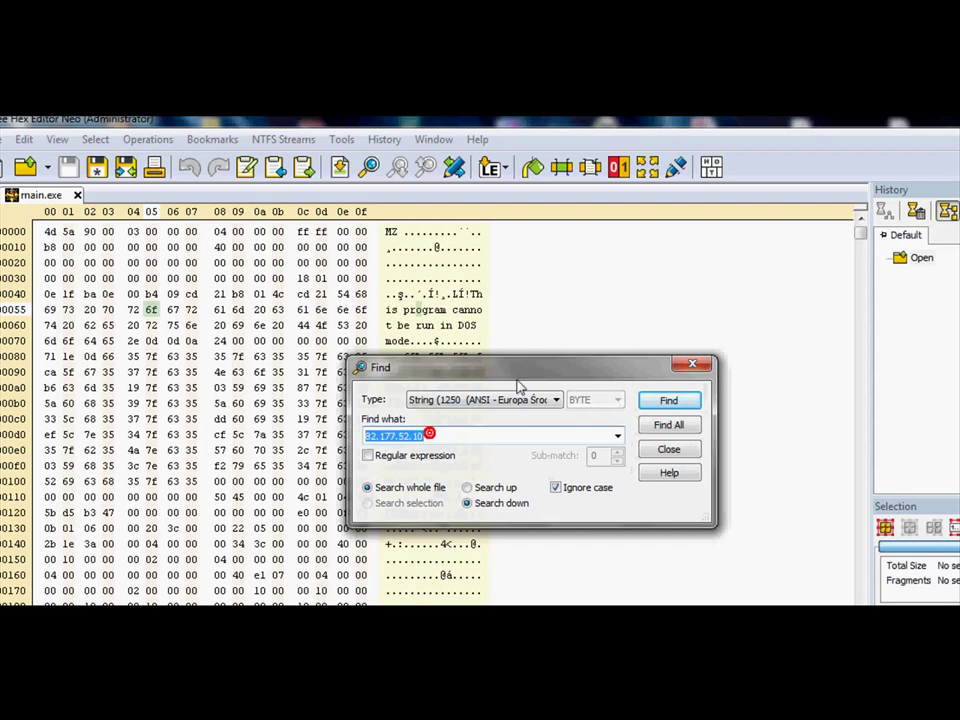
{"action": "left_click", "coordinate": [696, 404]}
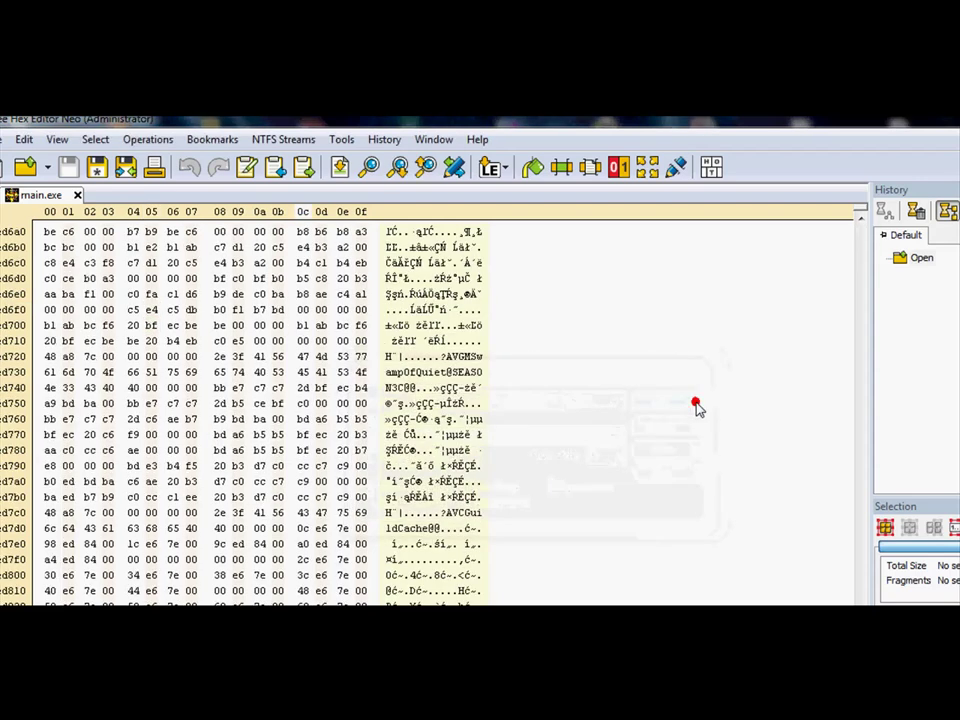
{"action": "scroll", "coordinate": [250, 400], "scroll_direction": "down", "scroll_amount": 2}
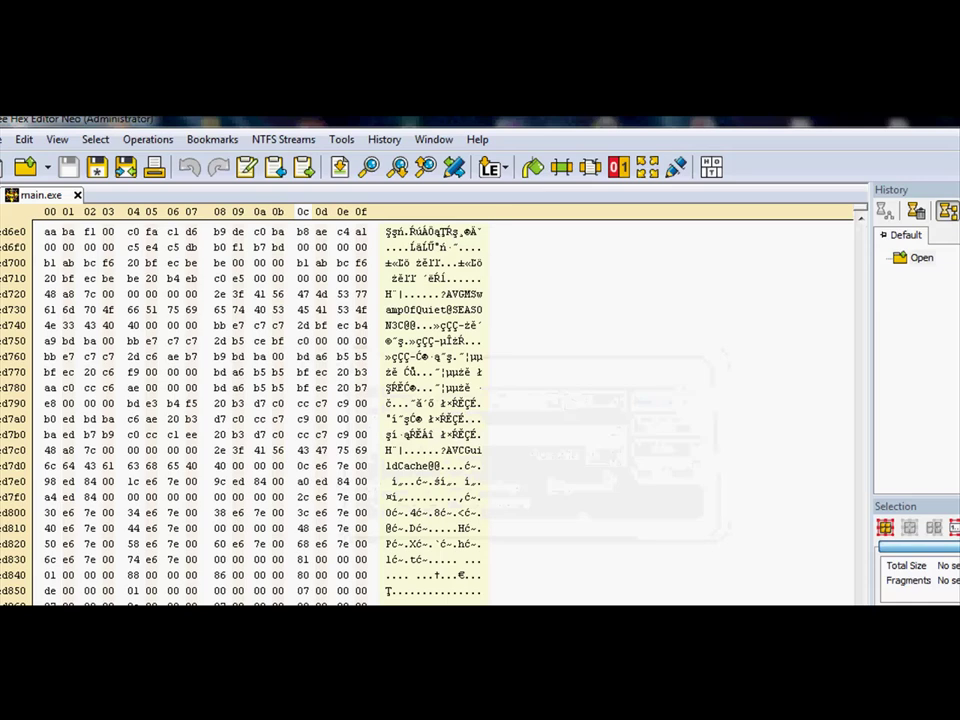
{"action": "key", "text": "ctrl+f"}
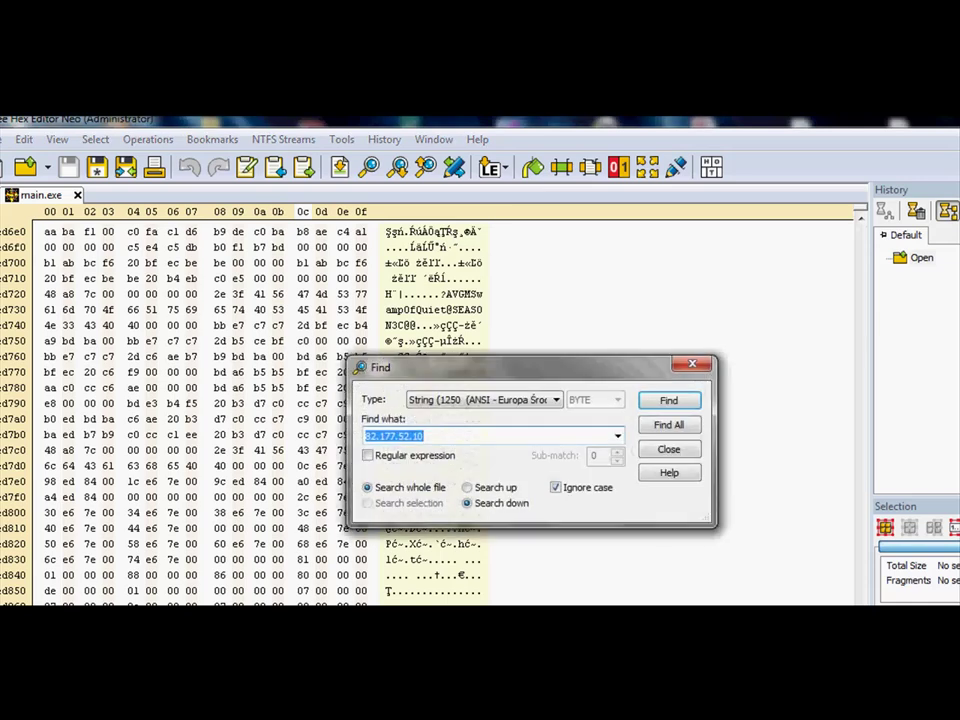
{"action": "type", "text": "WP"}
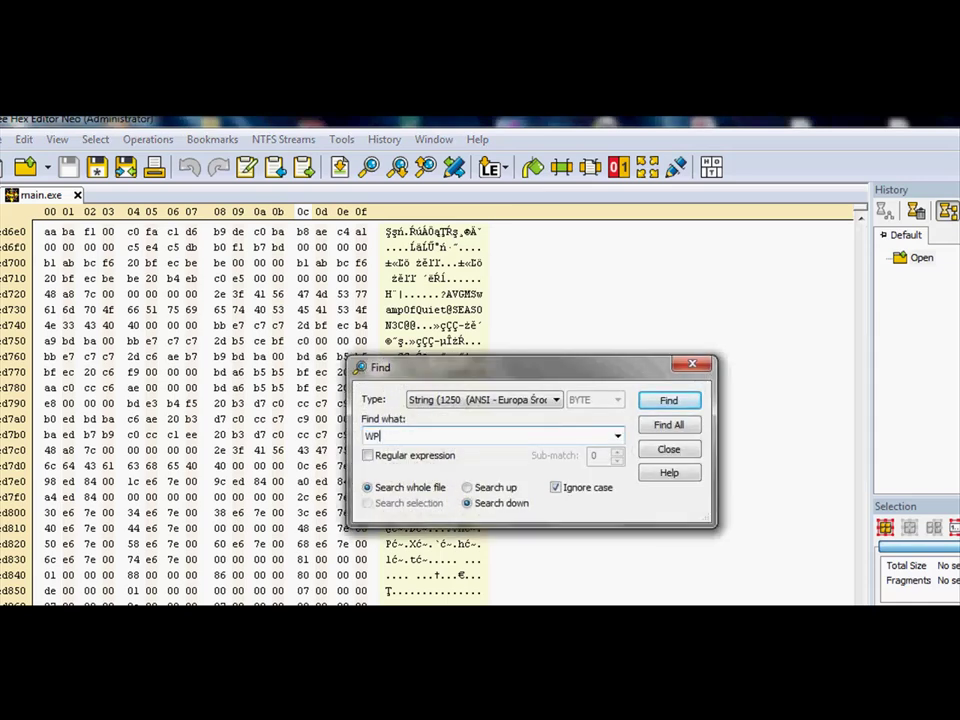
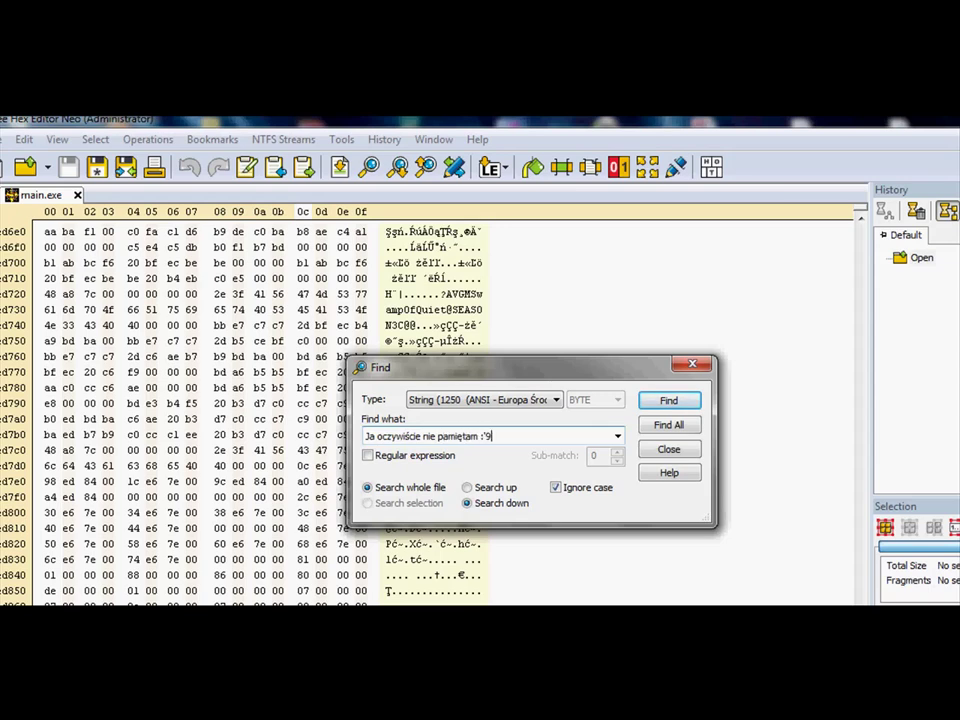
Erase the old Find what text and close the Find dialog.
{"action": "key", "text": "ctrl+a"}
{"action": "key", "text": "BackSpace"}
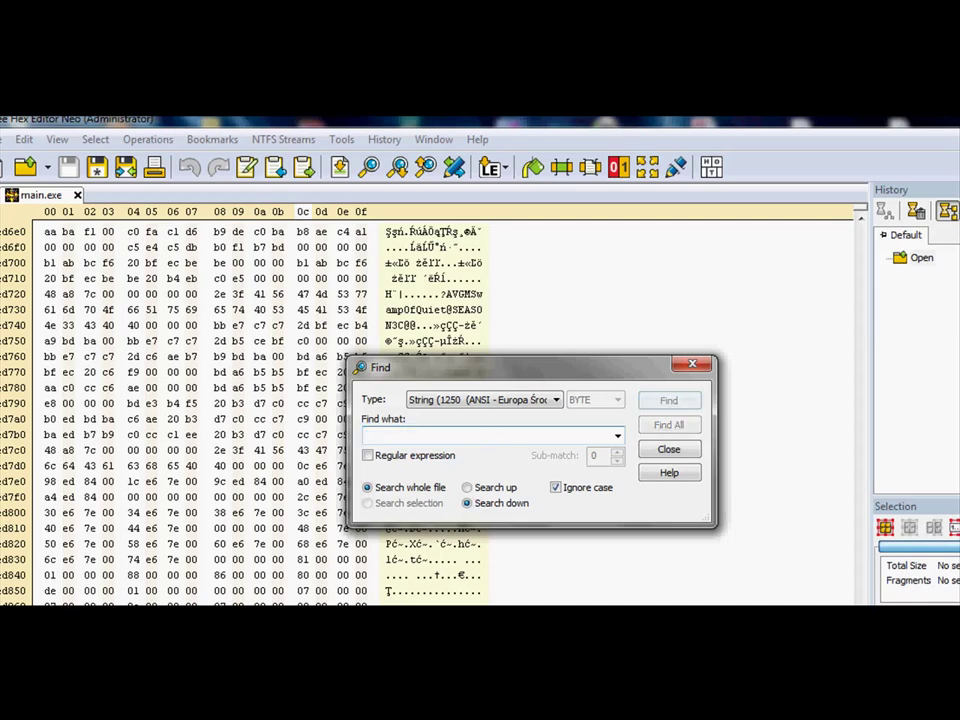
{"action": "key", "text": "Escape"}
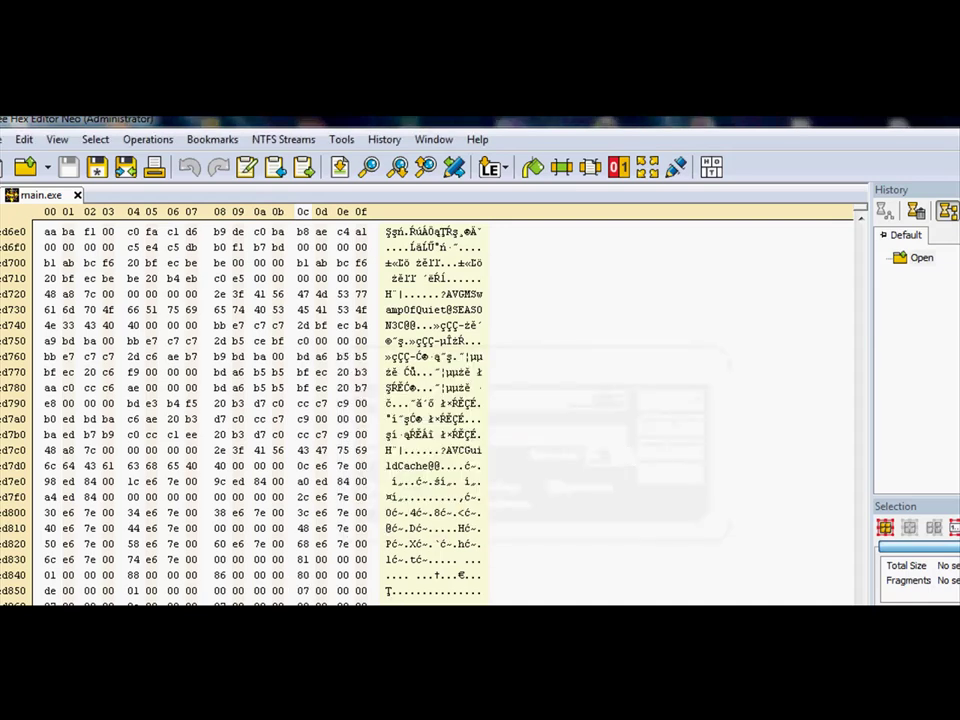
Shrink the hex editor window and move it up and left to uncover the desktop.
{"action": "key", "text": "super"}
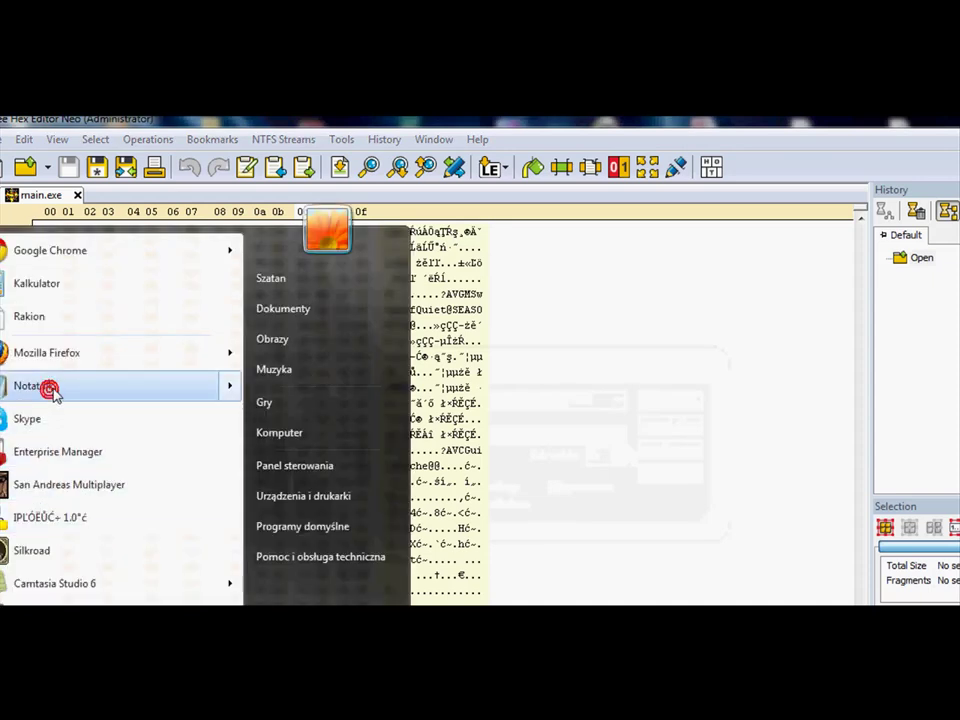
{"action": "key", "text": "Escape"}
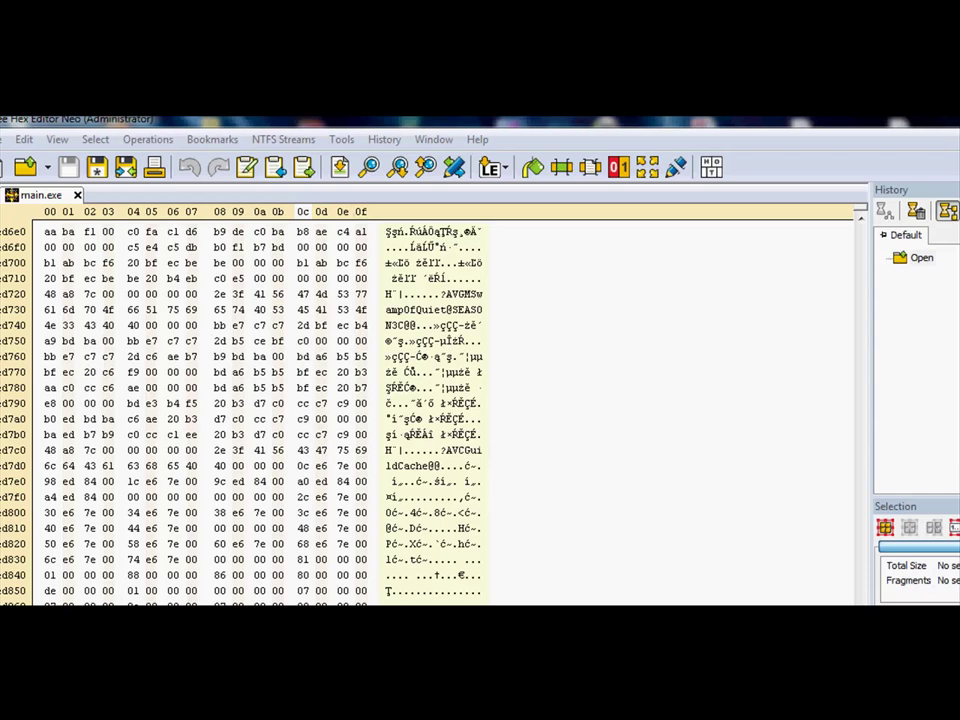
{"action": "key", "text": "super+Down"}
{"action": "left_click_drag", "start_coordinate": [600, 232], "coordinate": [326, 125]}
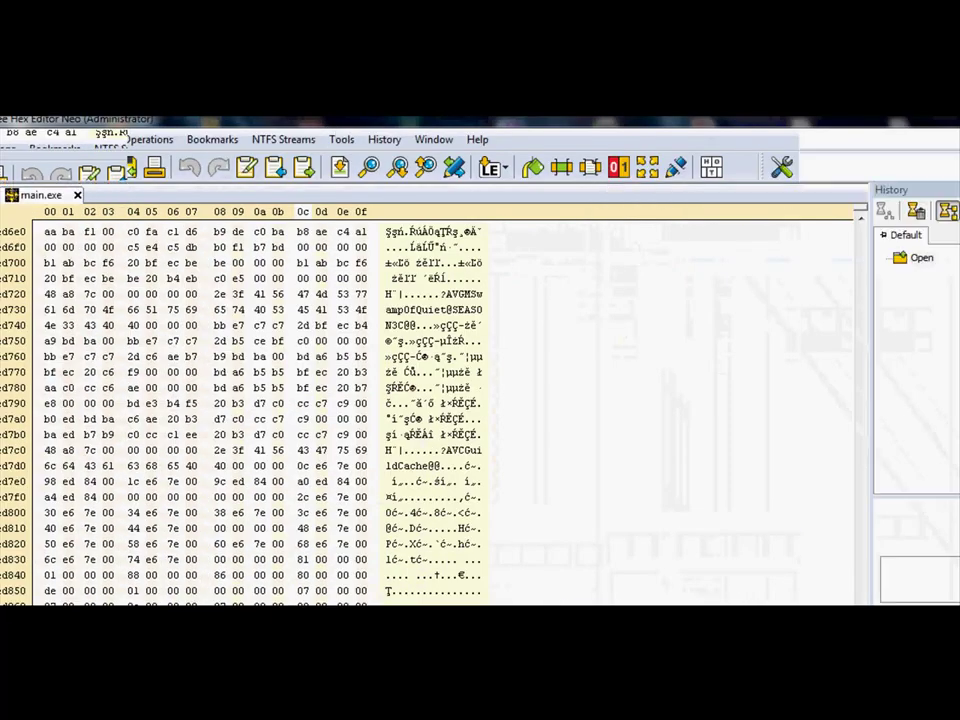
{"action": "key", "text": "super+Down"}
{"action": "left_click_drag", "start_coordinate": [648, 241], "coordinate": [332, 156]}
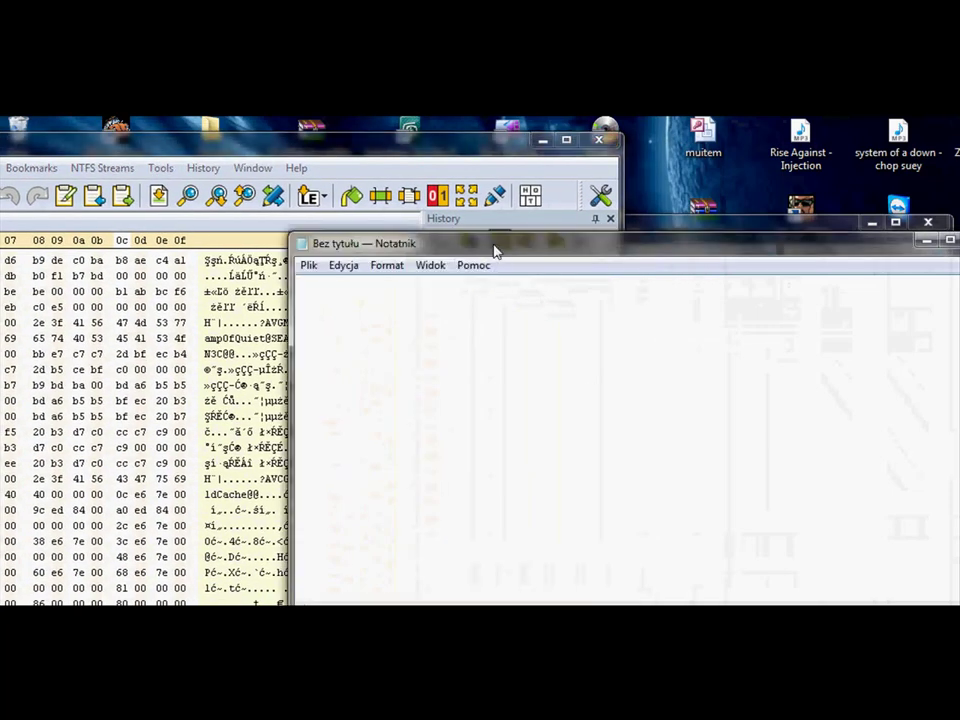
{"action": "type", "text": "89.76.216.18"}
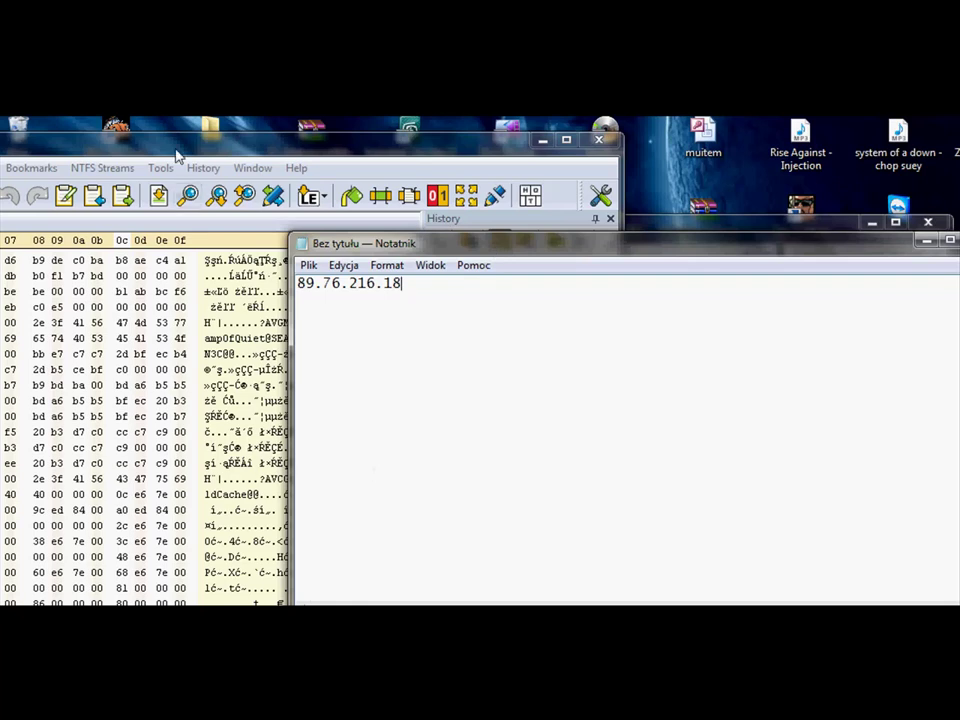
{"action": "left_click", "coordinate": [178, 157]}
{"action": "double_click", "coordinate": [174, 142]}
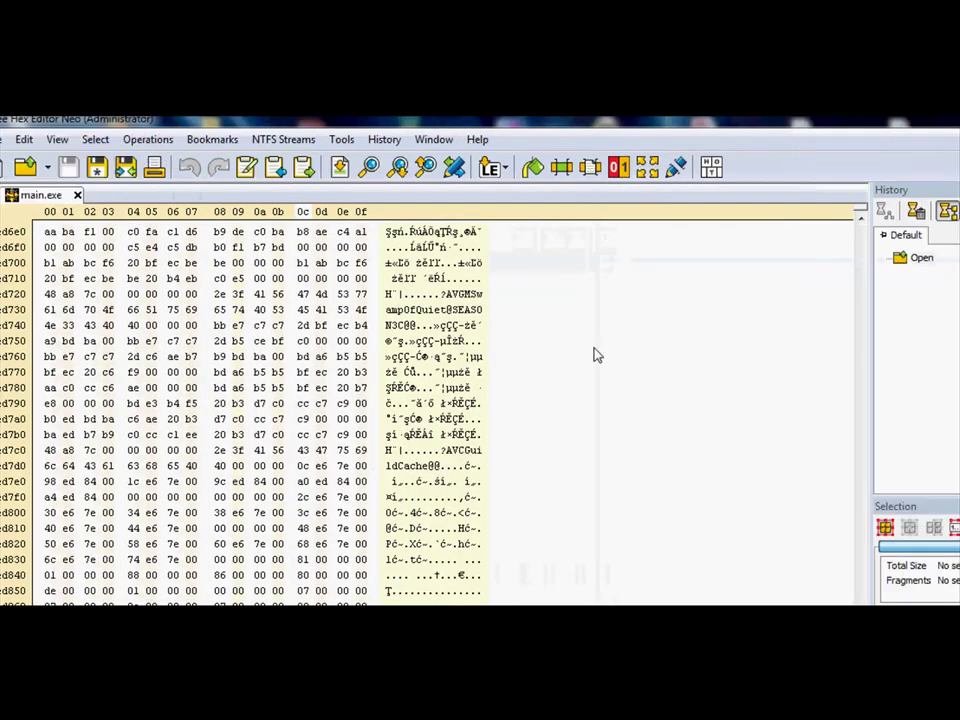
Restore the hex editor window and place the IP note beside it.
{"action": "double_click", "coordinate": [174, 119]}
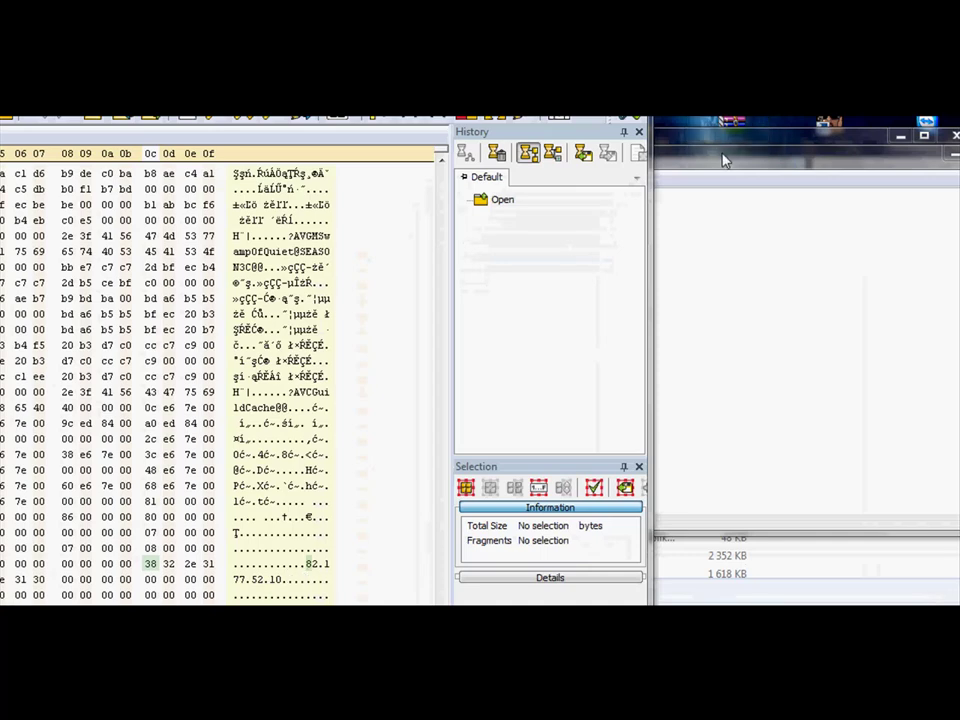
{"action": "left_click", "coordinate": [724, 157]}
{"action": "left_click_drag", "start_coordinate": [893, 143], "coordinate": [906, 141]}
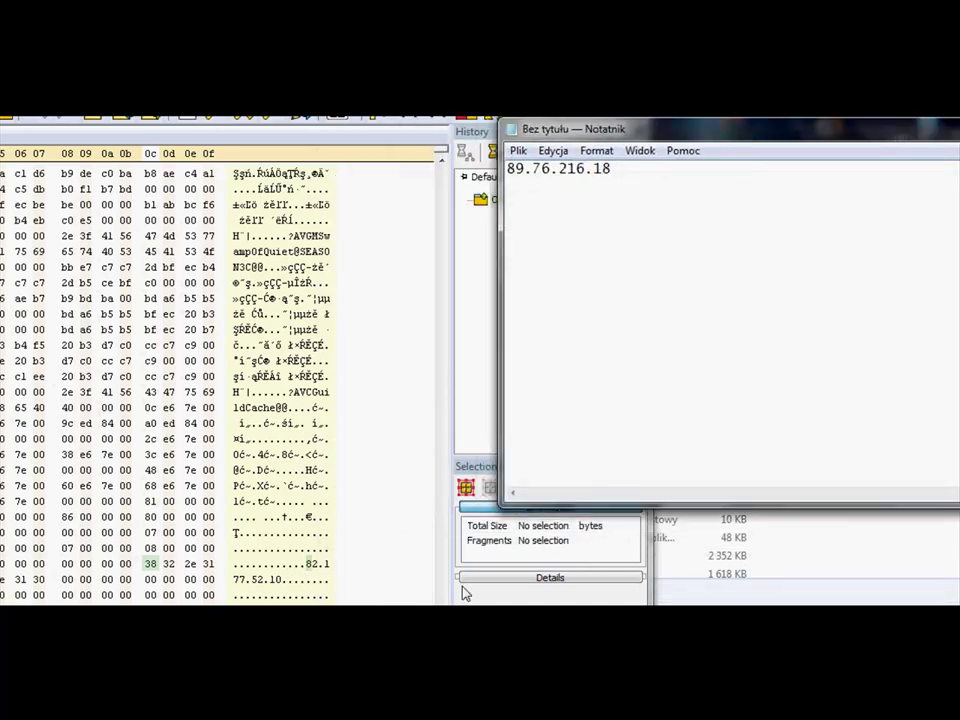
{"action": "left_click", "coordinate": [310, 565]}
{"action": "left_click_drag", "start_coordinate": [803, 130], "coordinate": [951, 150]}
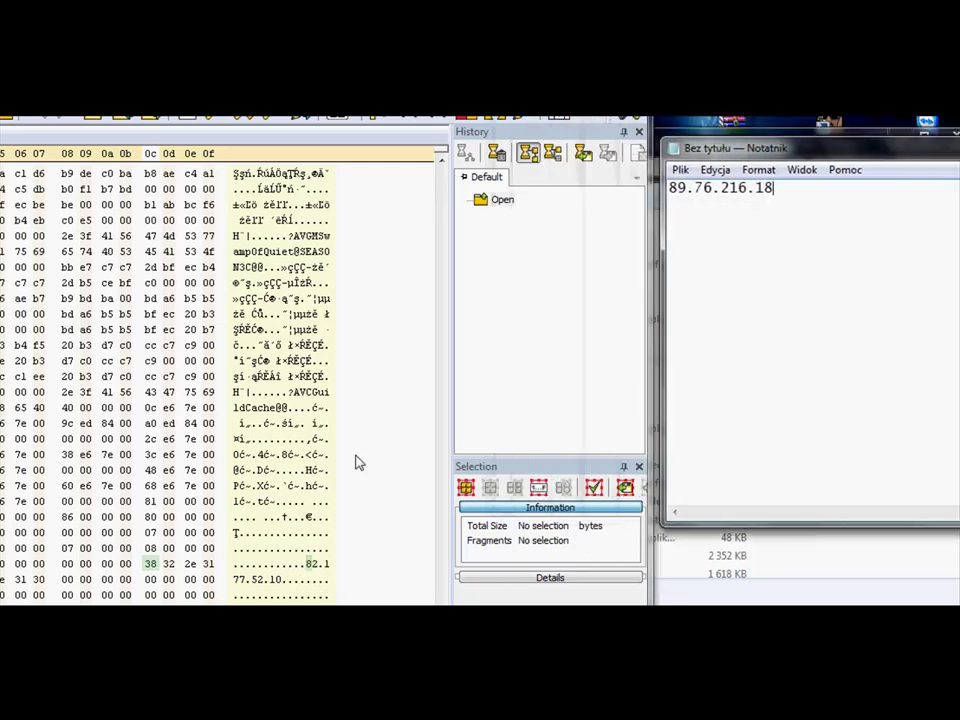
Type 89.76.216.18 over the old IP bytes in main.exe's ASCII column.
{"action": "type", "text": "89"}
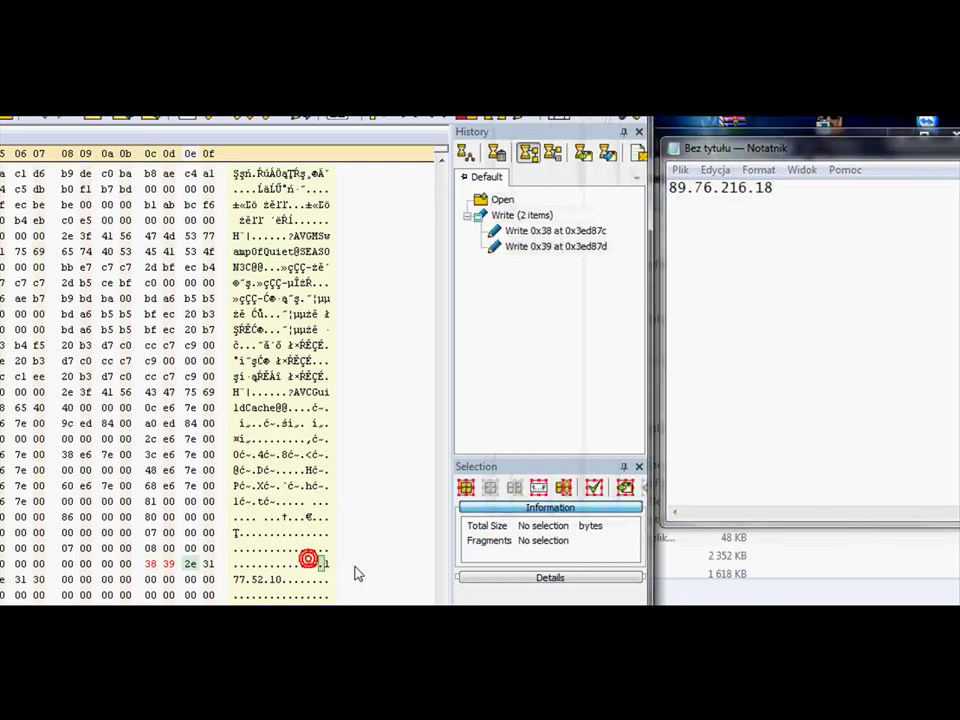
{"action": "type", "text": ".76.2"}
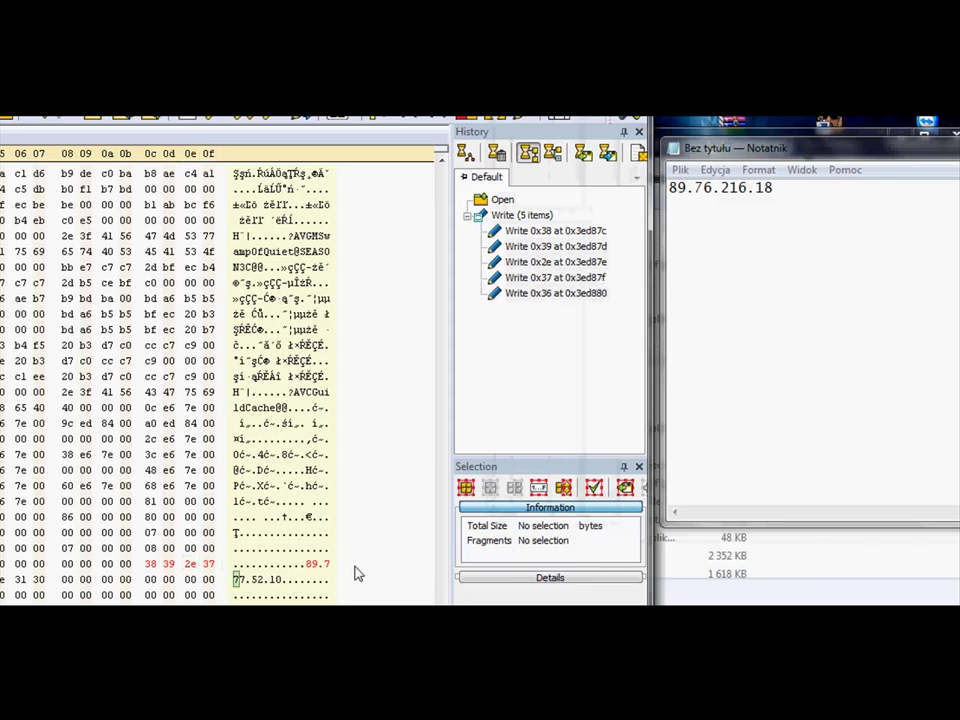
{"action": "type", "text": "16.18"}
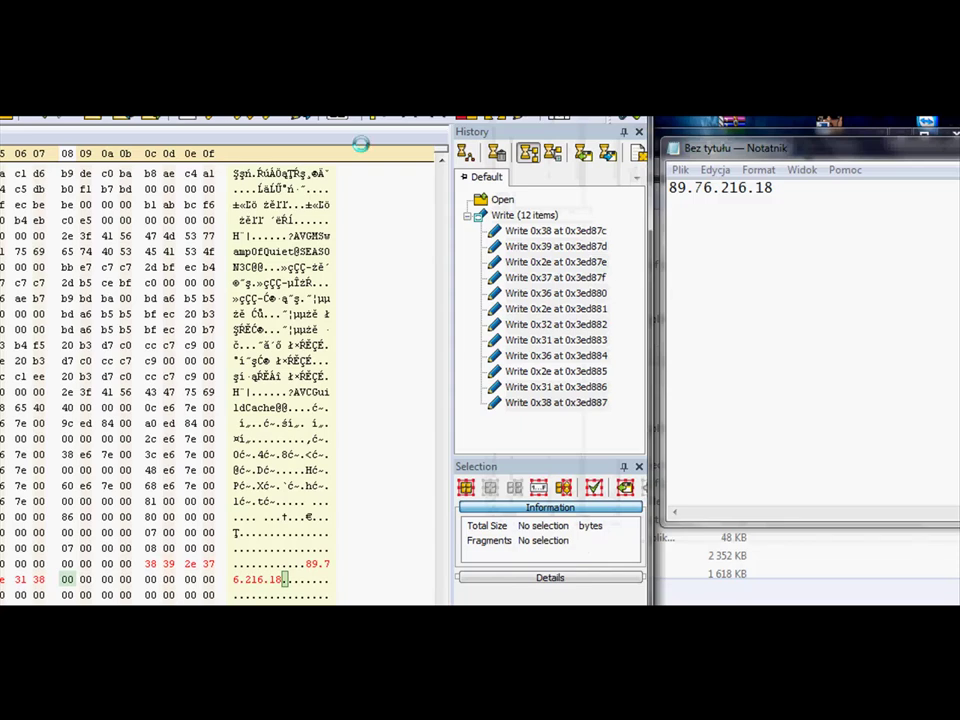
{"action": "left_click_drag", "start_coordinate": [300, 100], "coordinate": [529, 207]}
{"action": "left_click", "coordinate": [70, 190]}
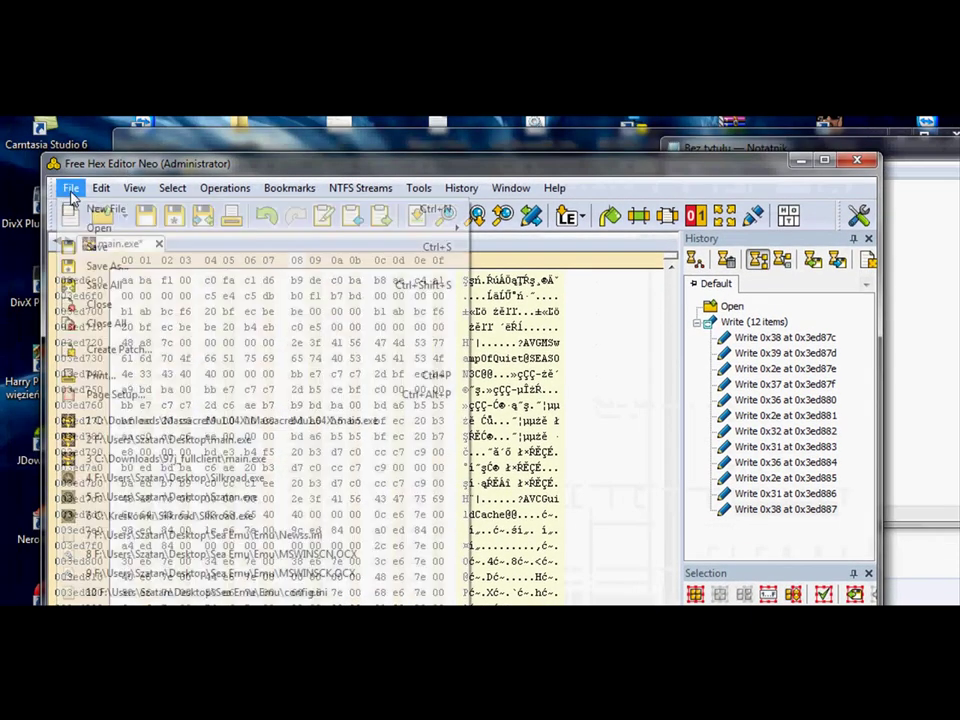
Save main.exe, confirming the Save Document warning, and close Hex Editor Neo.
{"action": "left_click", "coordinate": [105, 250]}
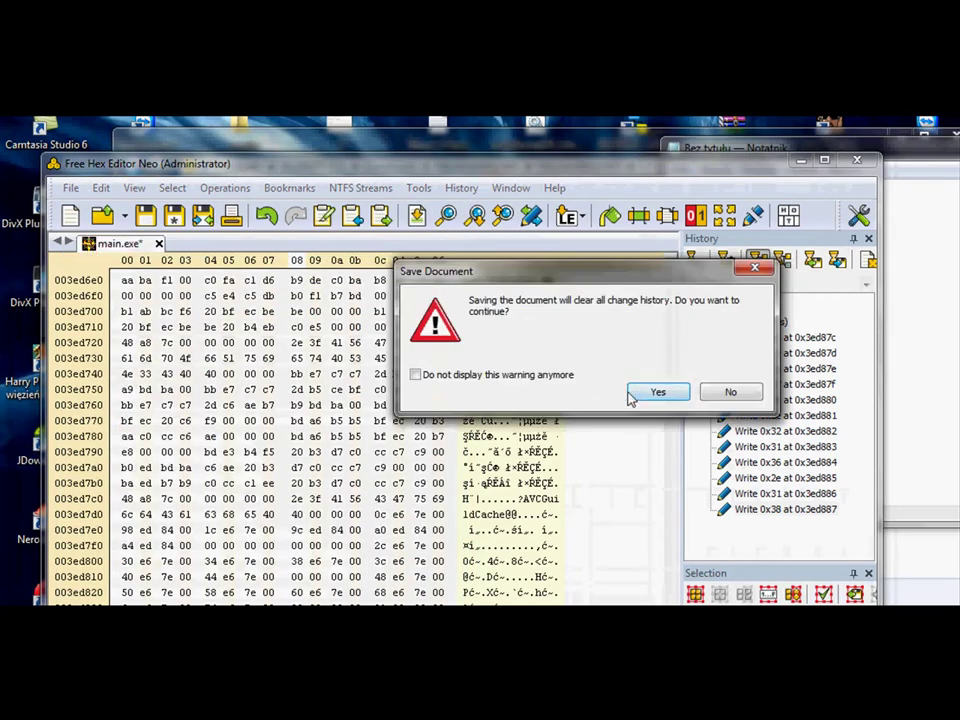
{"action": "left_click", "coordinate": [648, 392]}
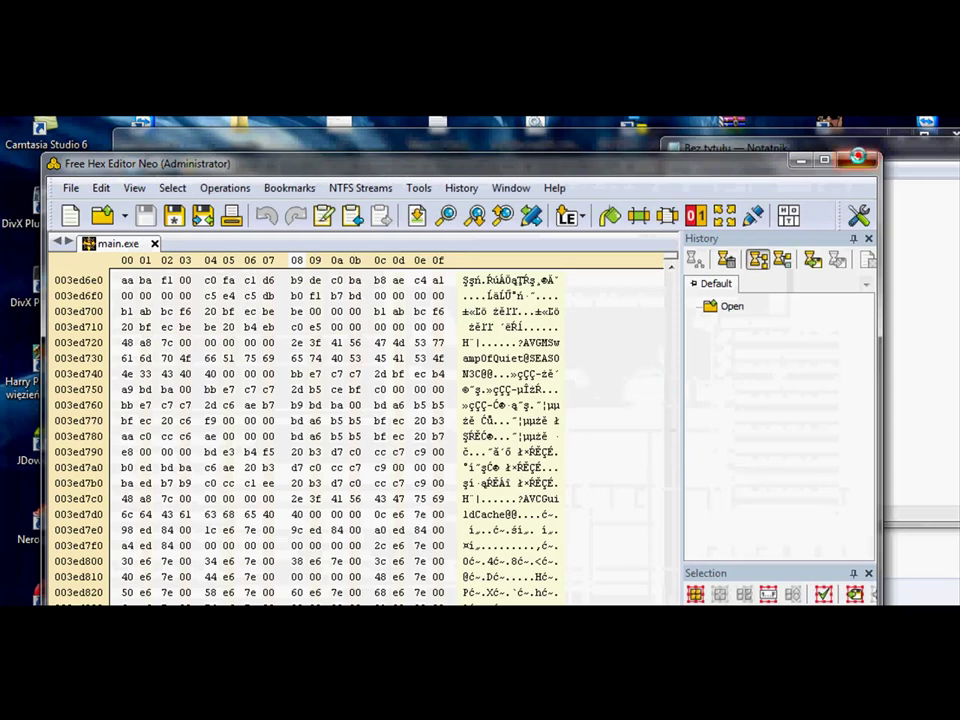
{"action": "left_click", "coordinate": [857, 160]}
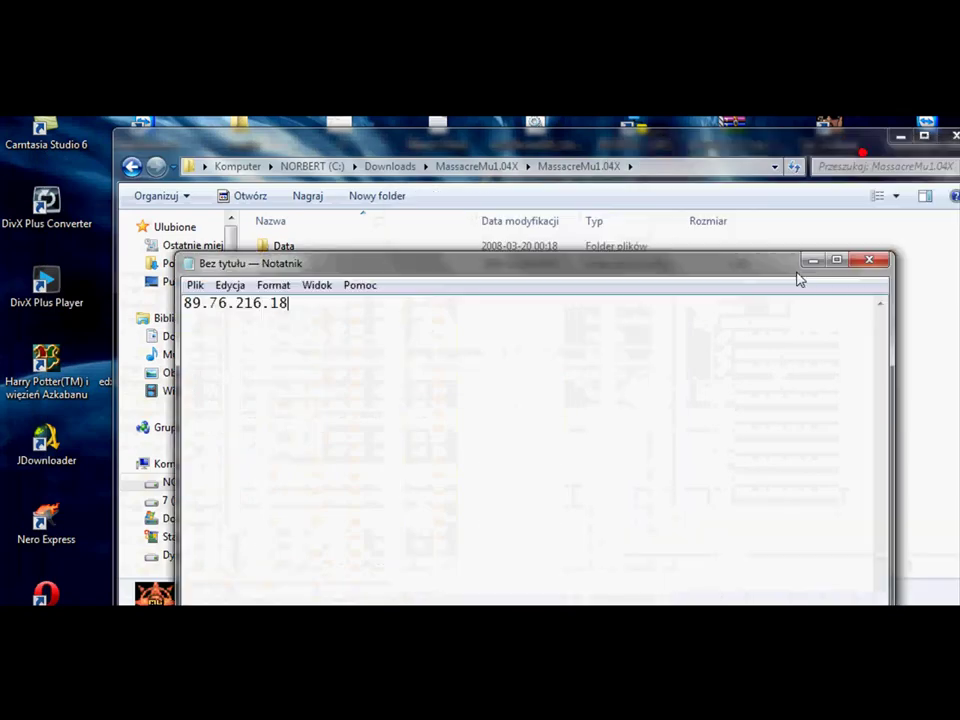
Close the IP note without saving and select main in the MassacreMu1.04X folder.
{"action": "left_click", "coordinate": [876, 260]}
{"action": "left_click", "coordinate": [614, 360]}
{"action": "left_click", "coordinate": [610, 354]}
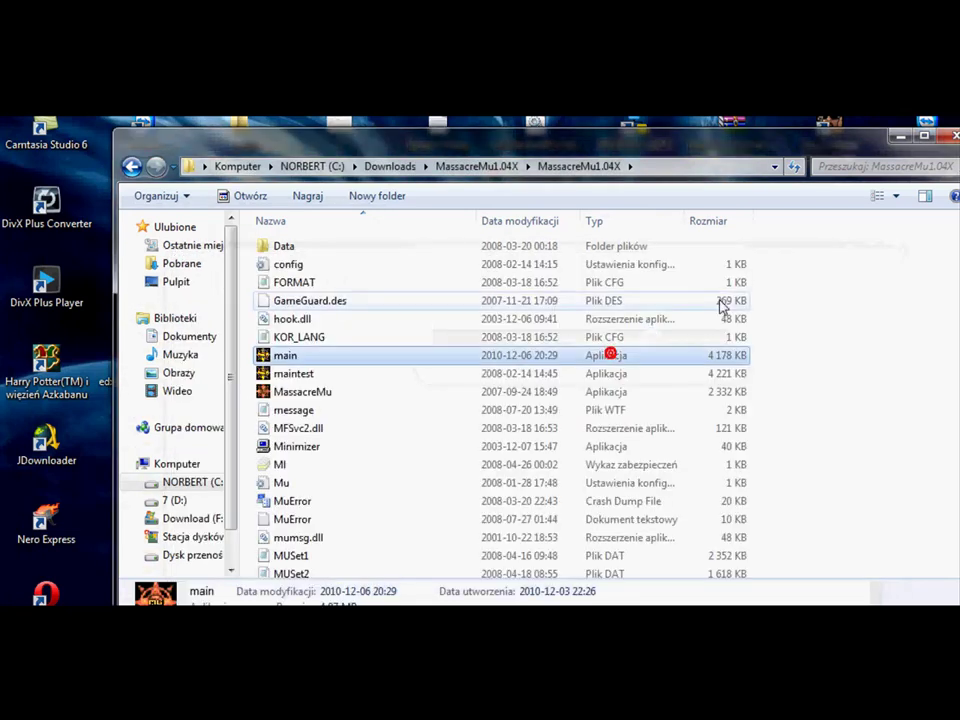